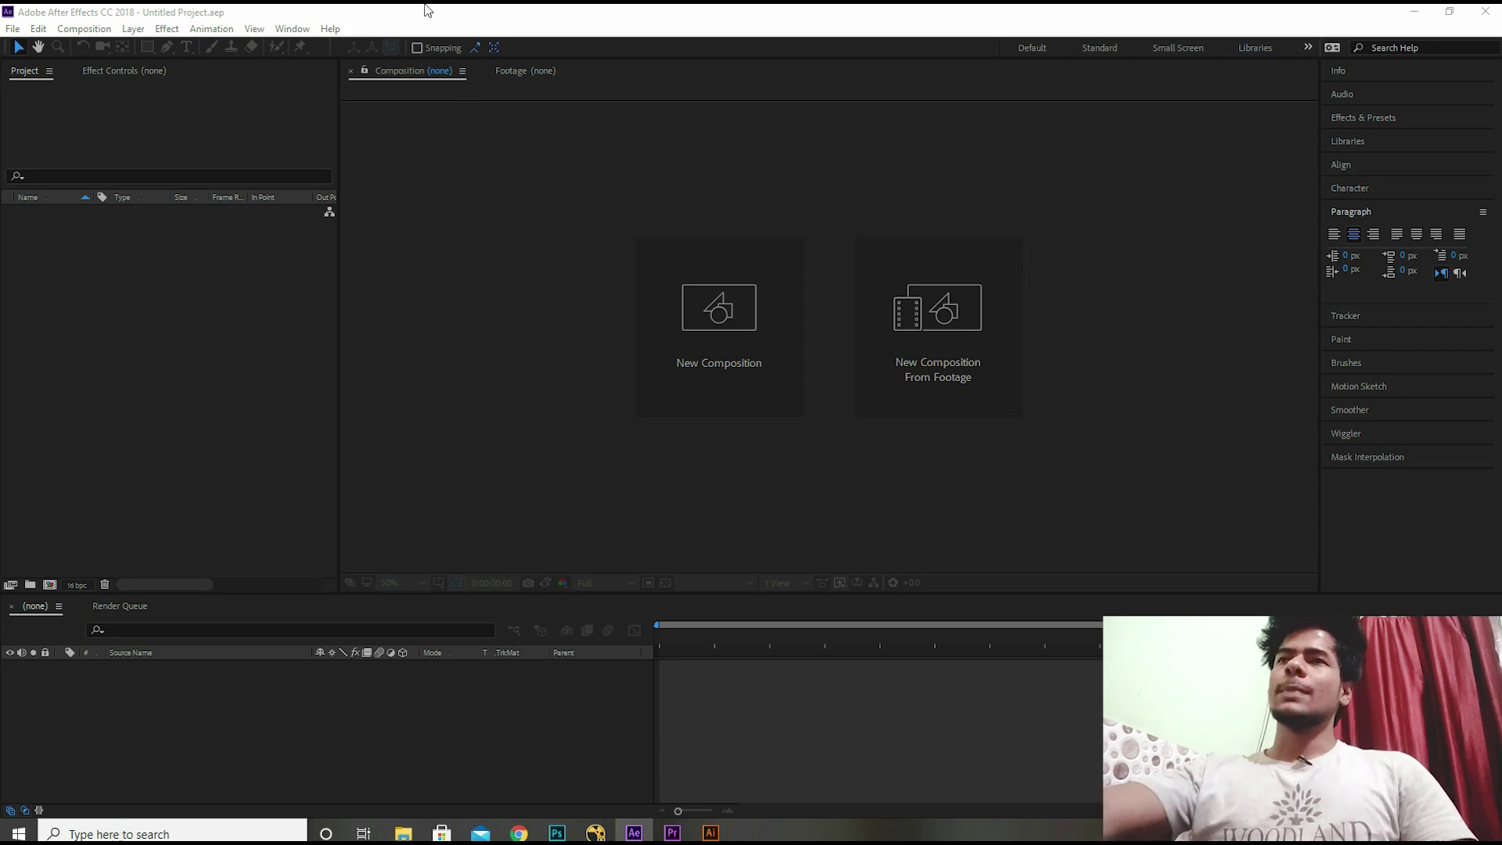
# - Create a new 1920×1080, 60 fps composition named 'particle'
pyautogui.click(672, 317)
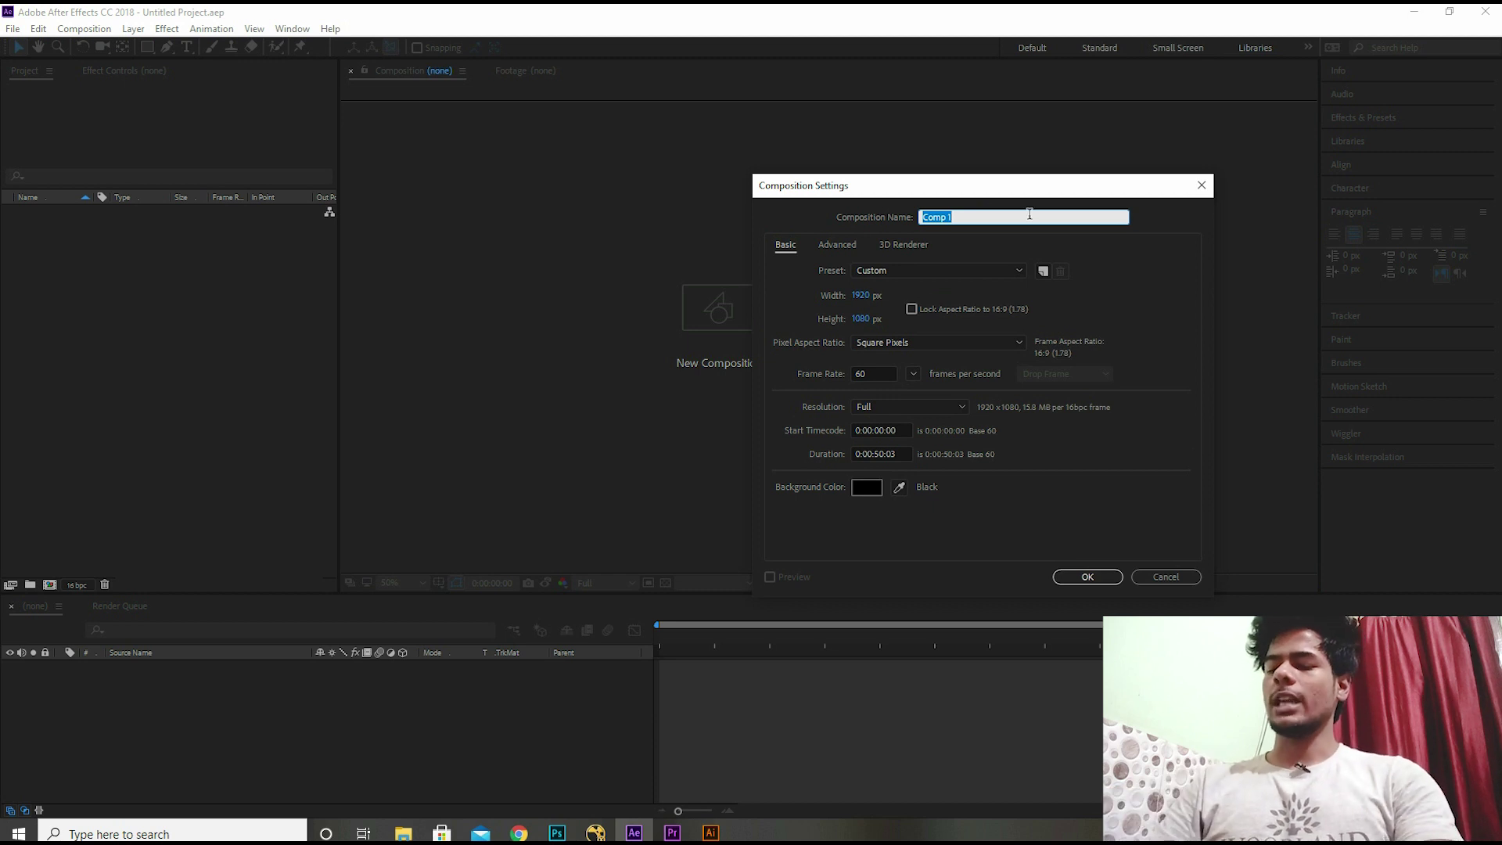
pyautogui.write('particle')
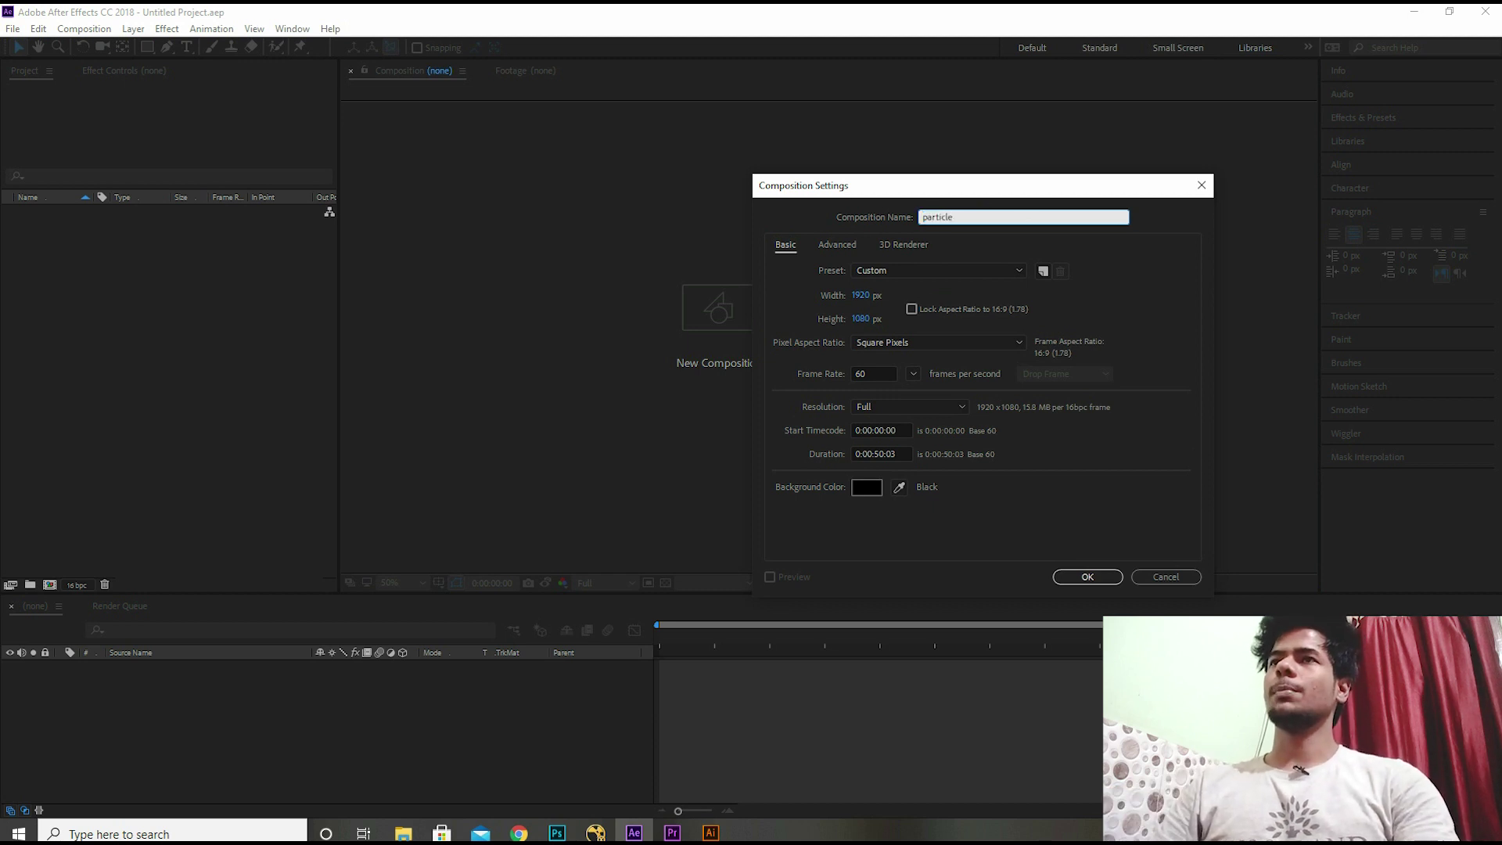
pyautogui.press('Return')
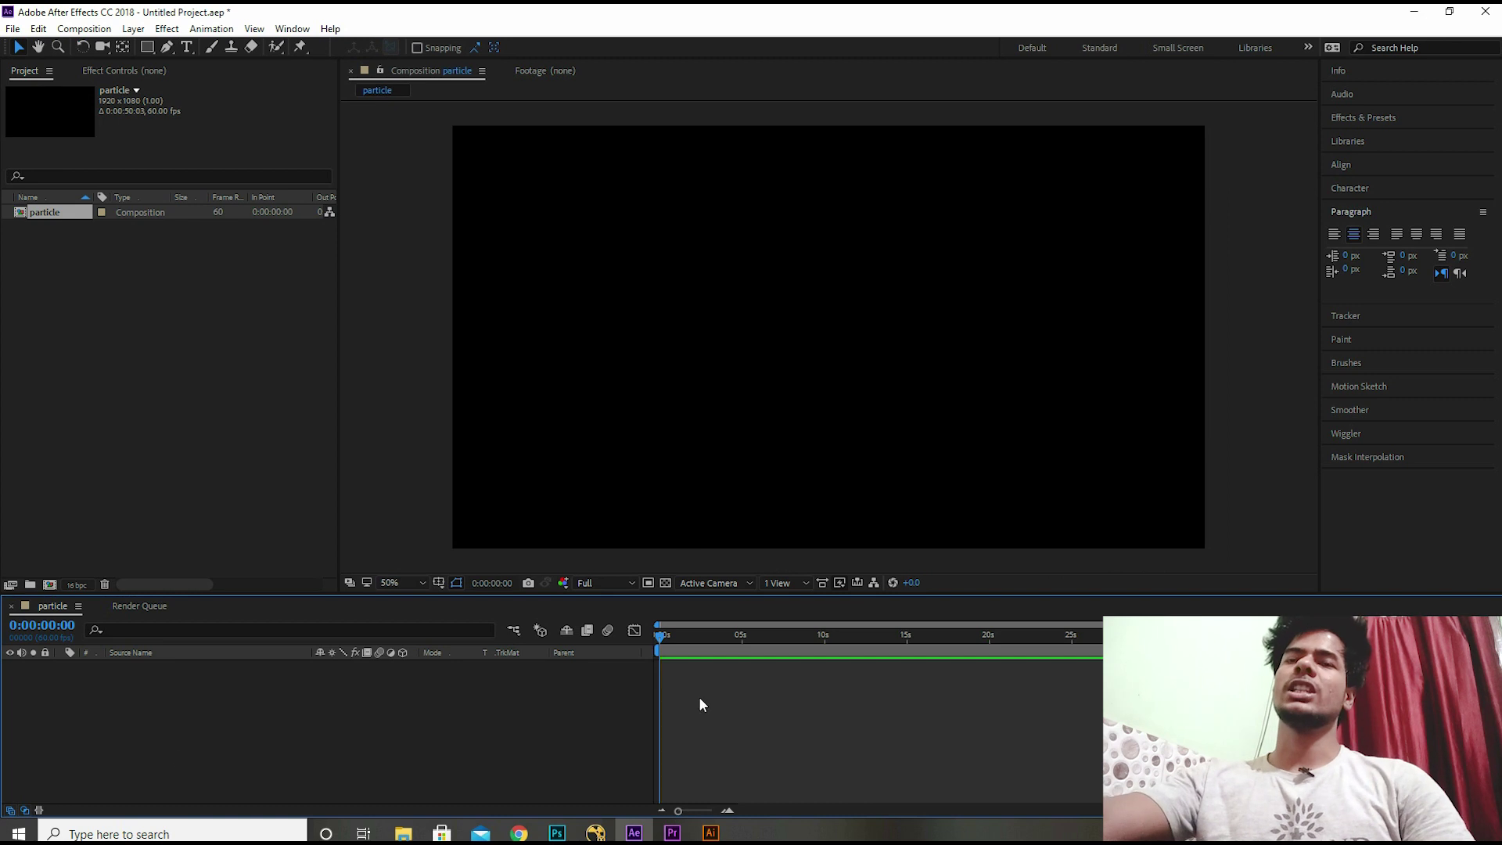
# - Add a black solid layer, Black Solid 1, to the composition
pyautogui.rightClick(193, 705)
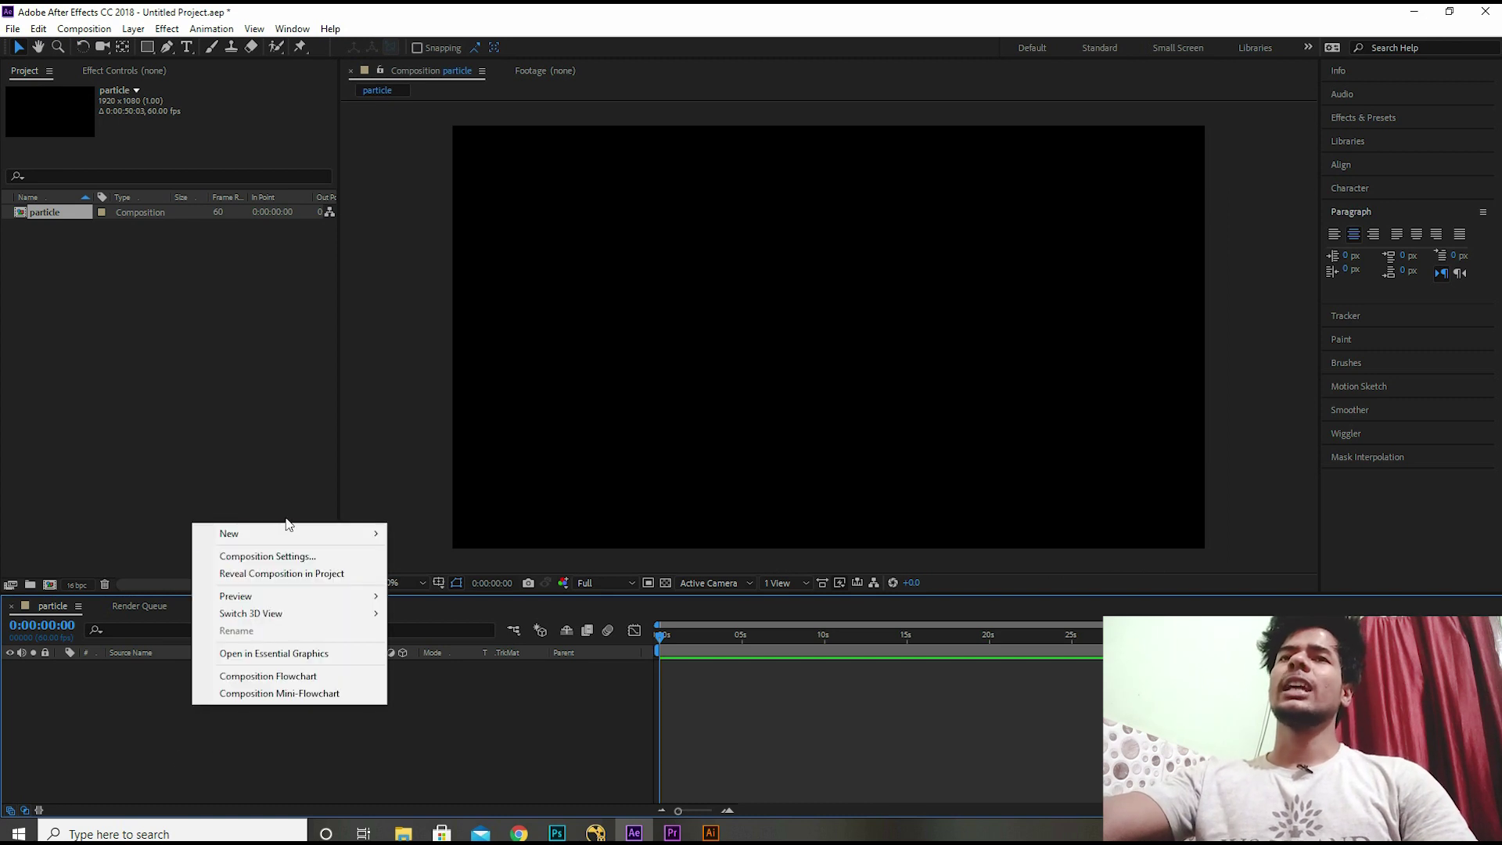
pyautogui.moveTo(266, 540)
pyautogui.click(426, 573)
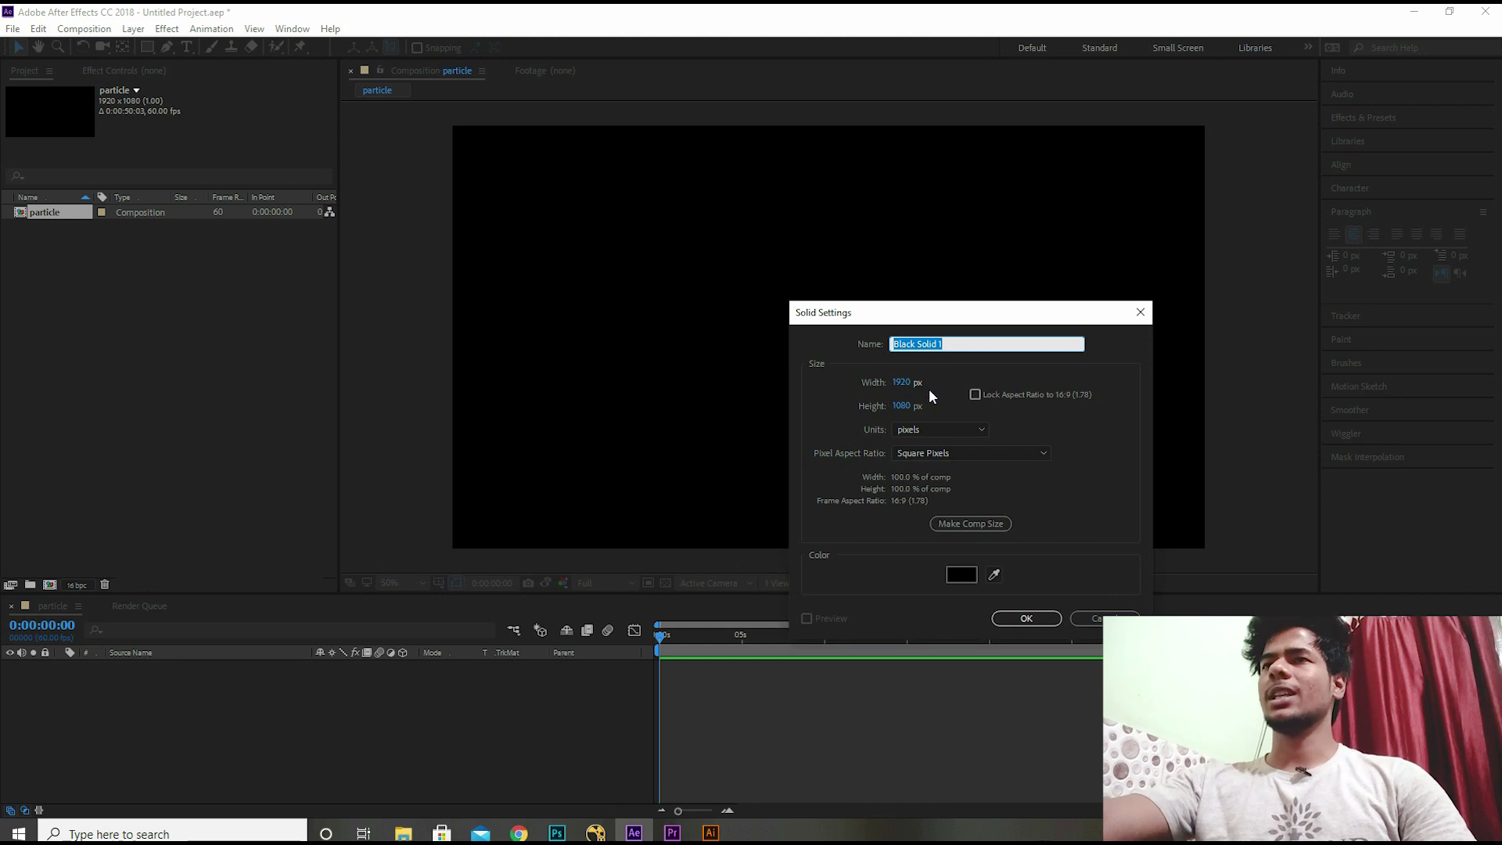
pyautogui.click(1024, 618)
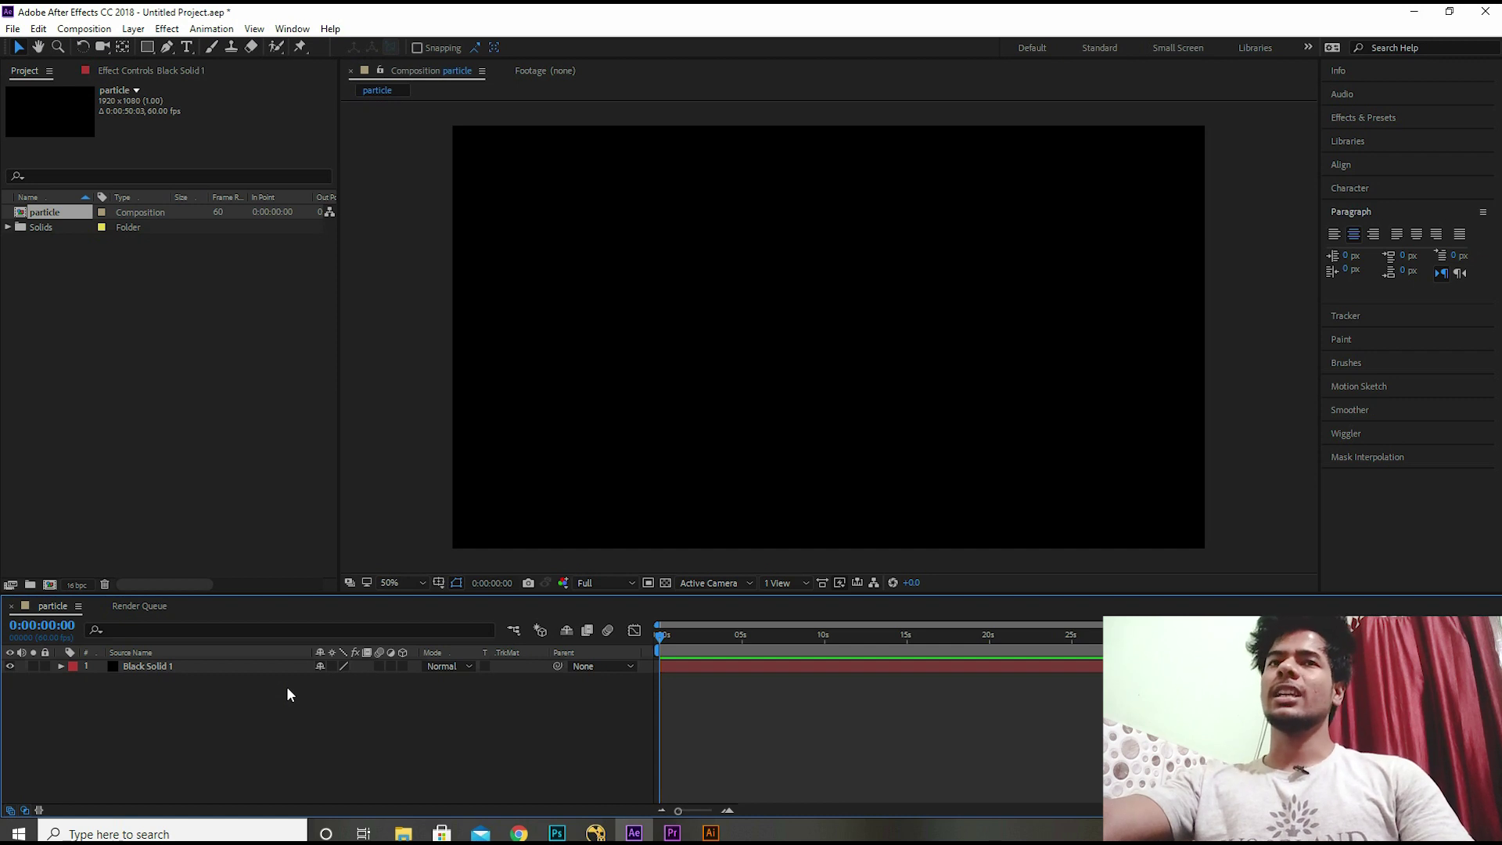
# - Select Black Solid 1 and apply RG Trapcode > Particular to it
pyautogui.click(217, 670)
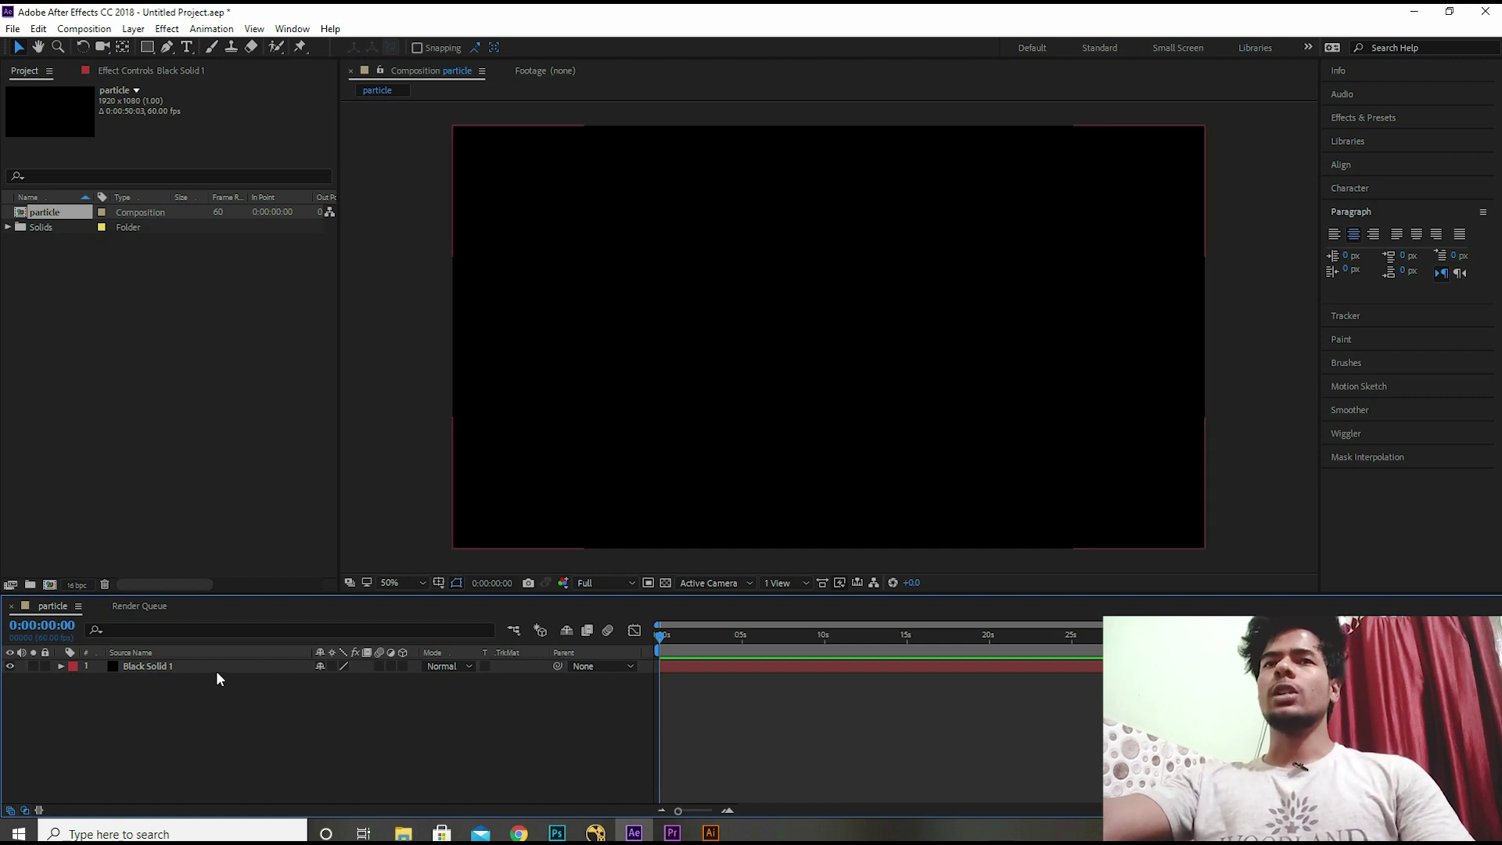
pyautogui.click(216, 670)
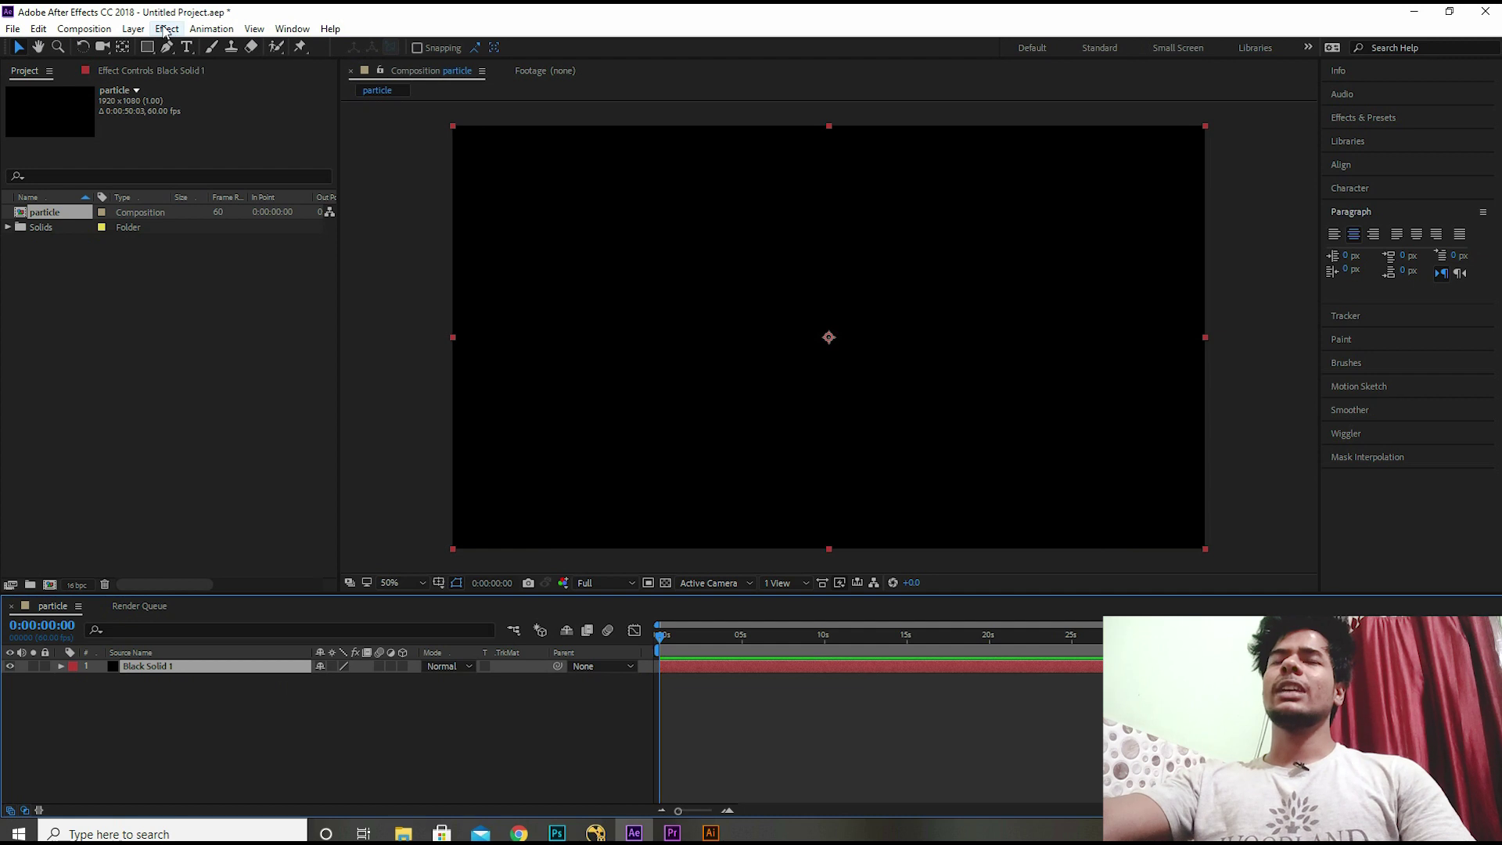
pyautogui.click(167, 29)
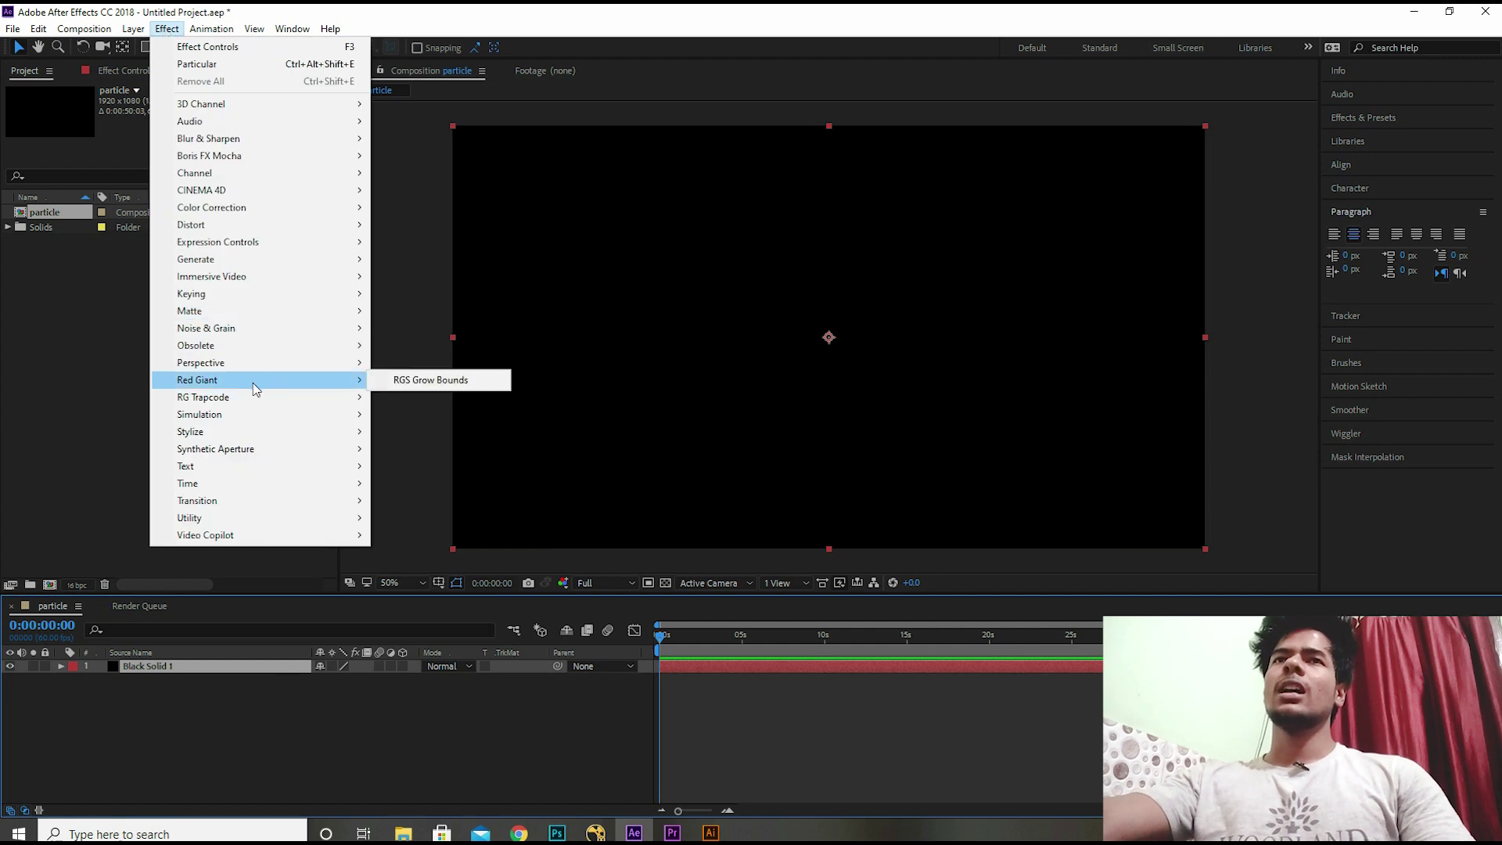
pyautogui.moveTo(242, 400)
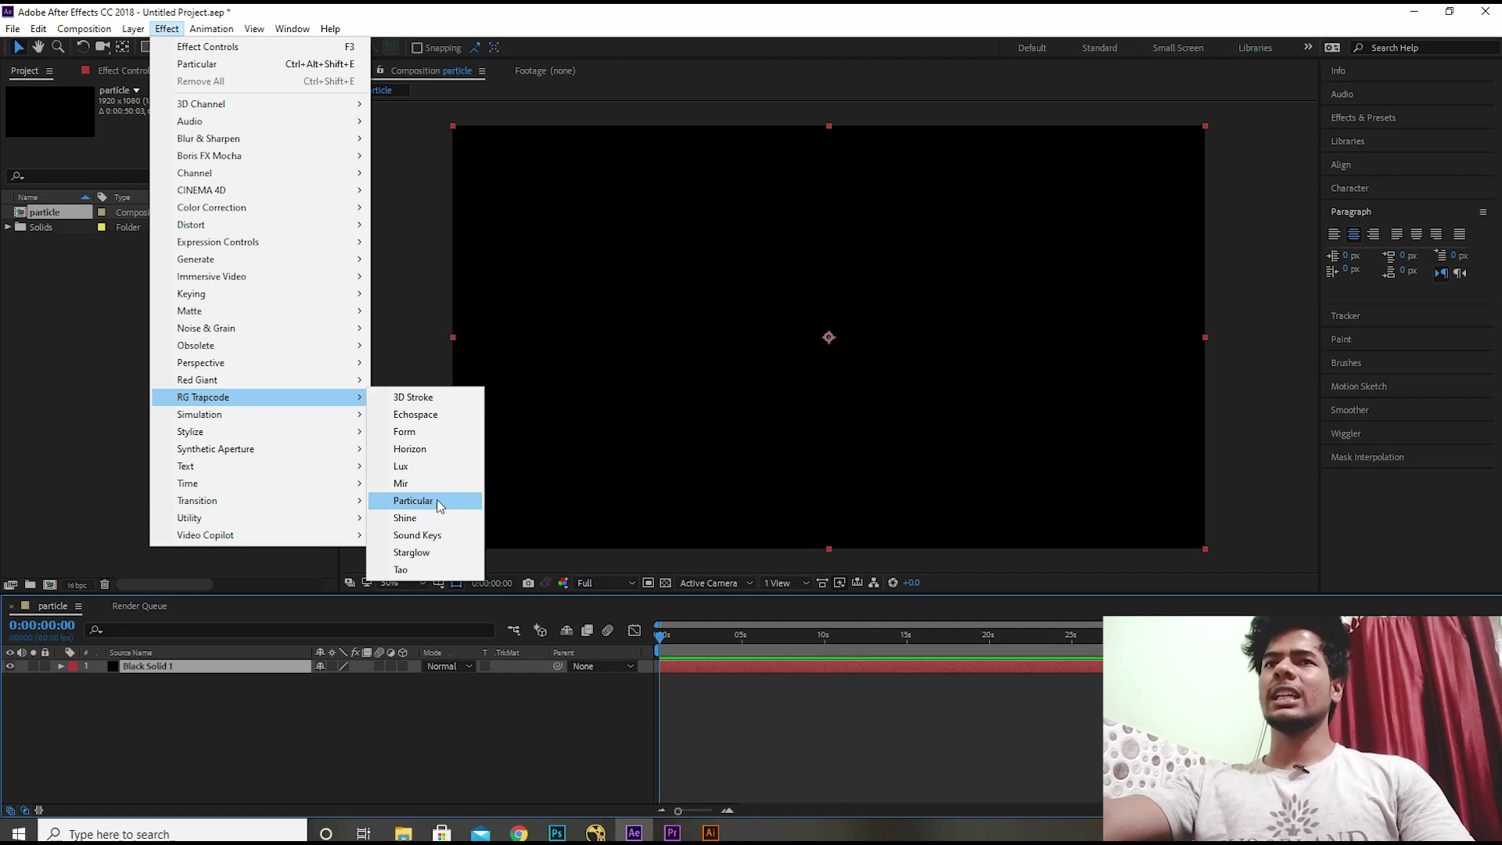
pyautogui.click(437, 500)
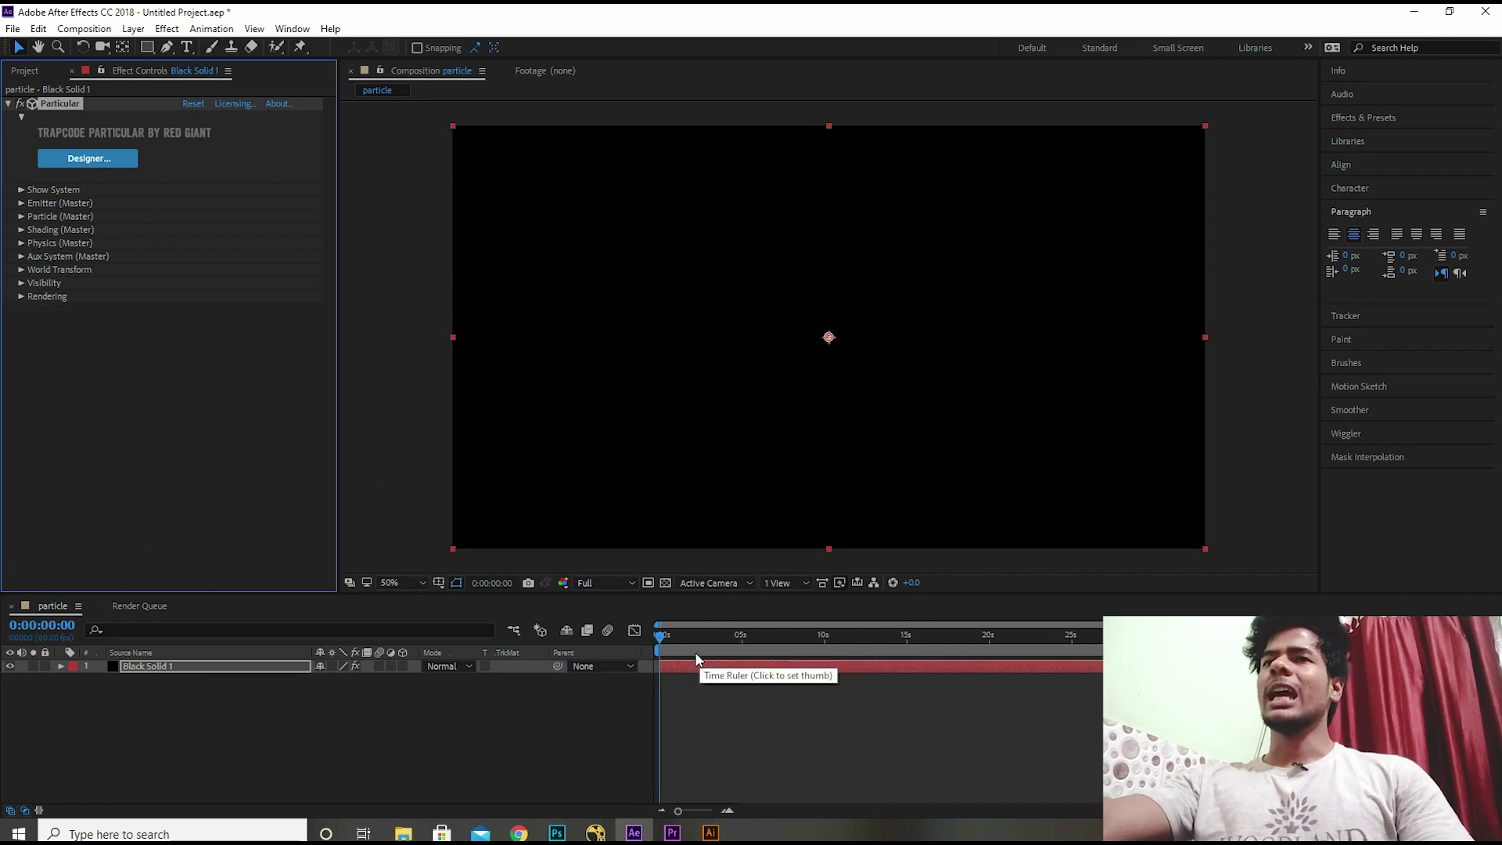
# - Play the preview to watch the particles emit from the centre
pyautogui.press('space')
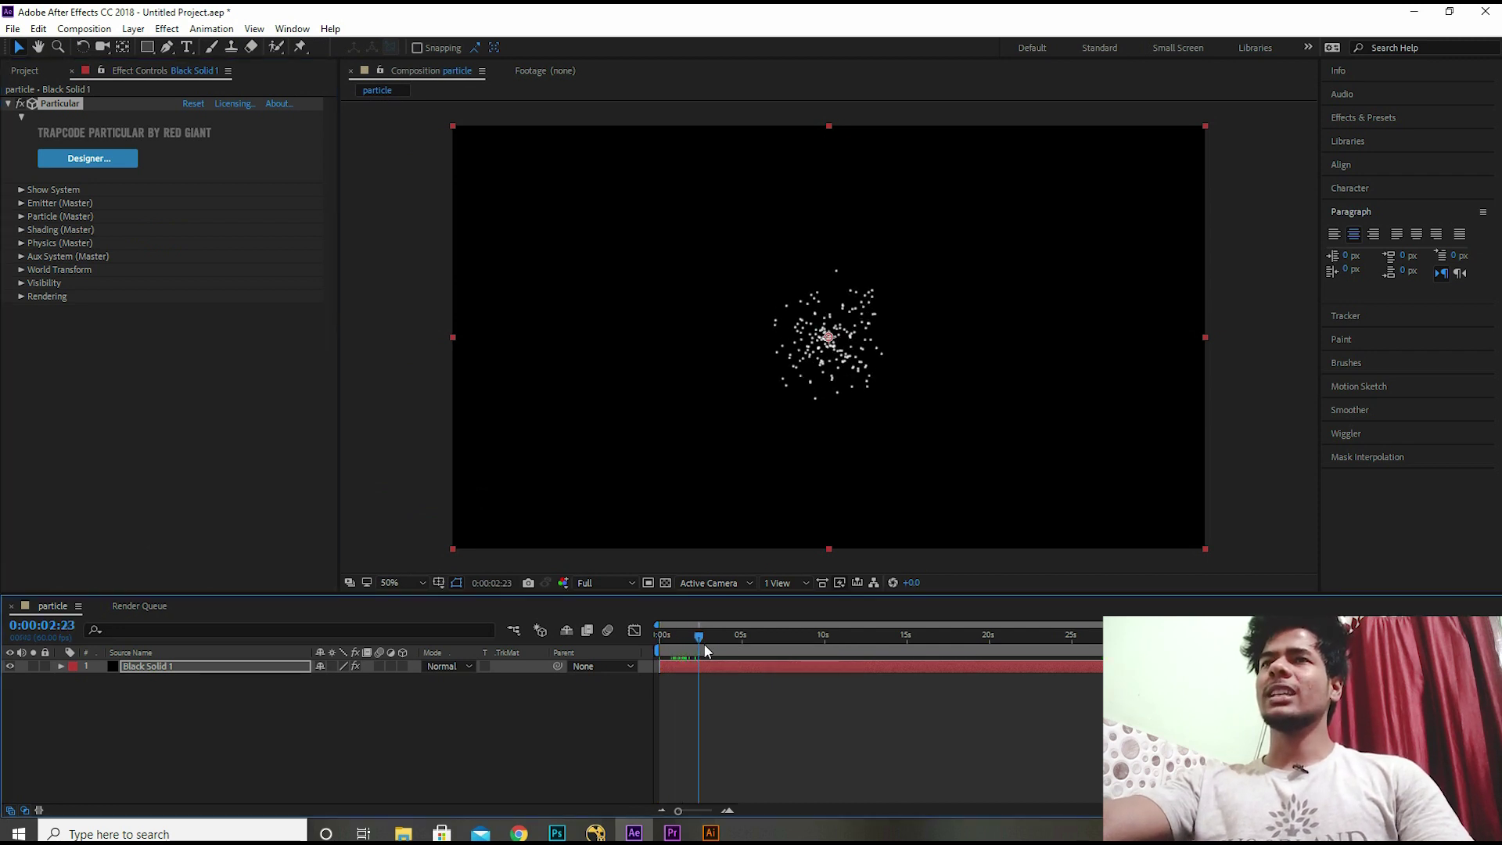
pyautogui.scroll(2, 858, 350)
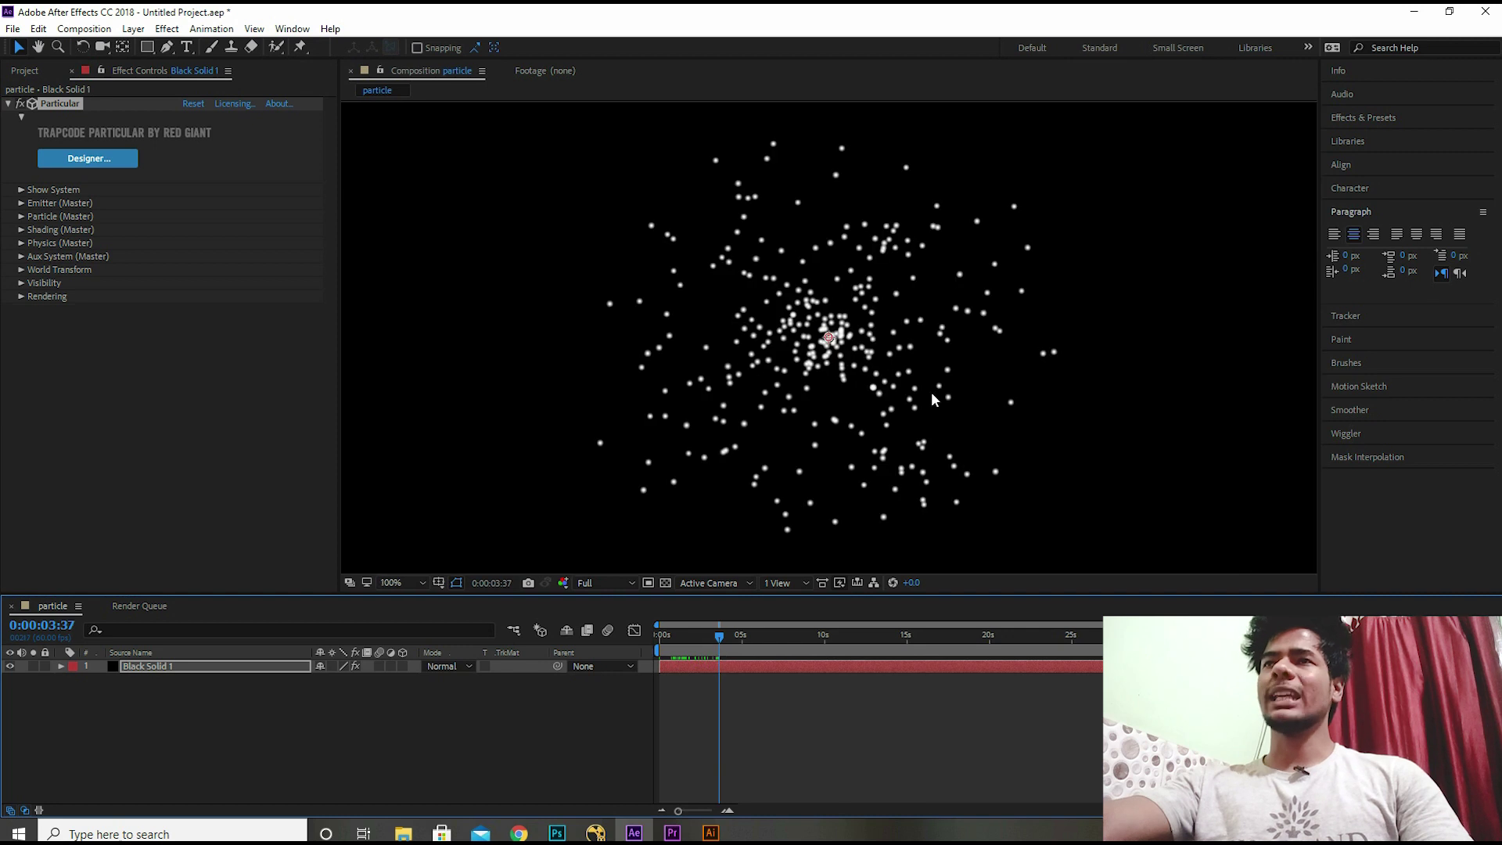
pyautogui.scroll(-2, 853, 316)
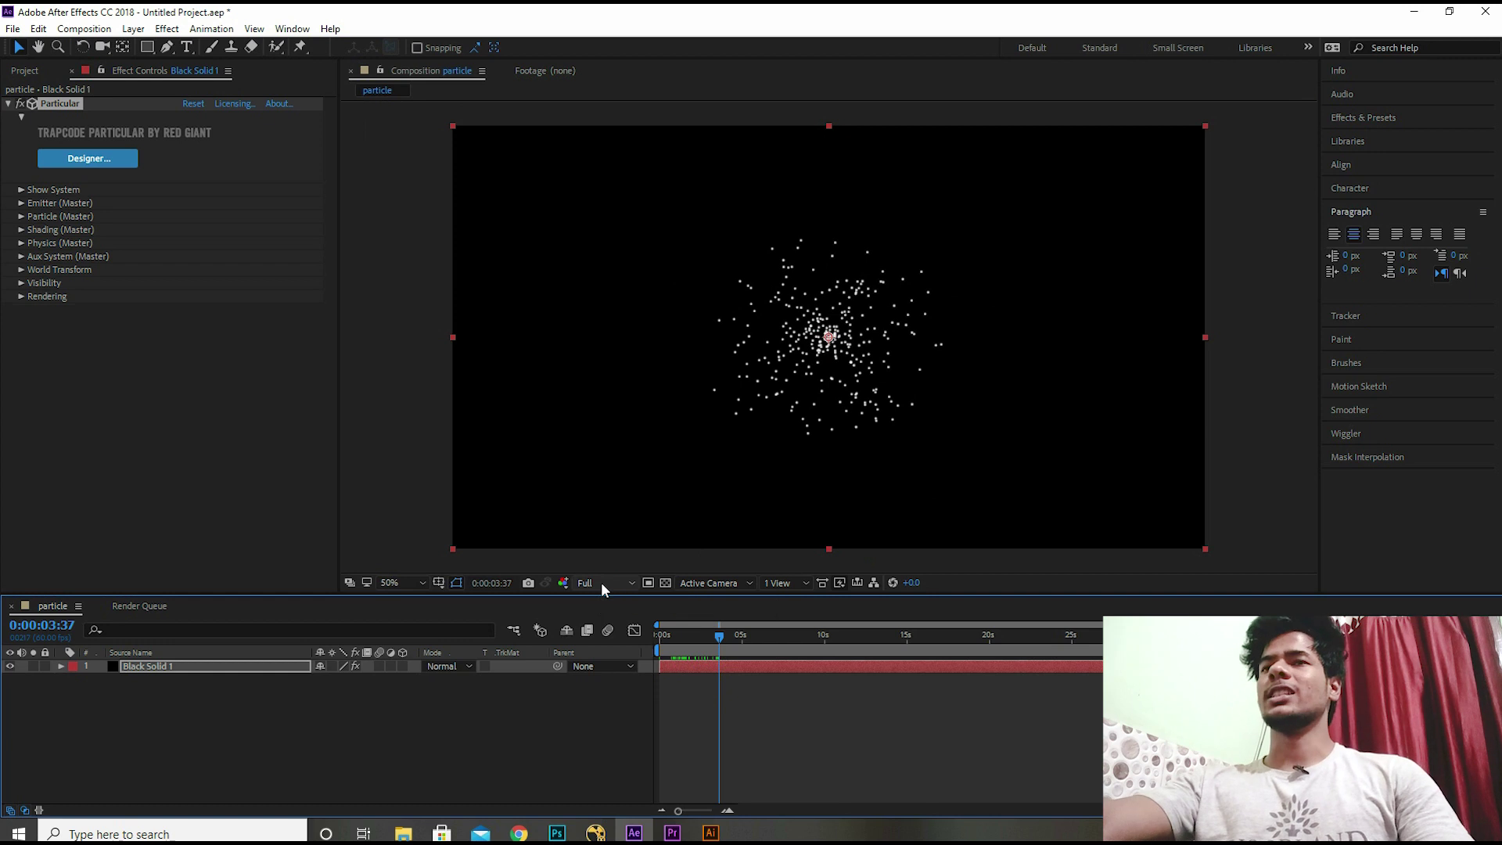
# - Set the Composition viewer resolution to Third and launch the Particular Designer
pyautogui.click(611, 583)
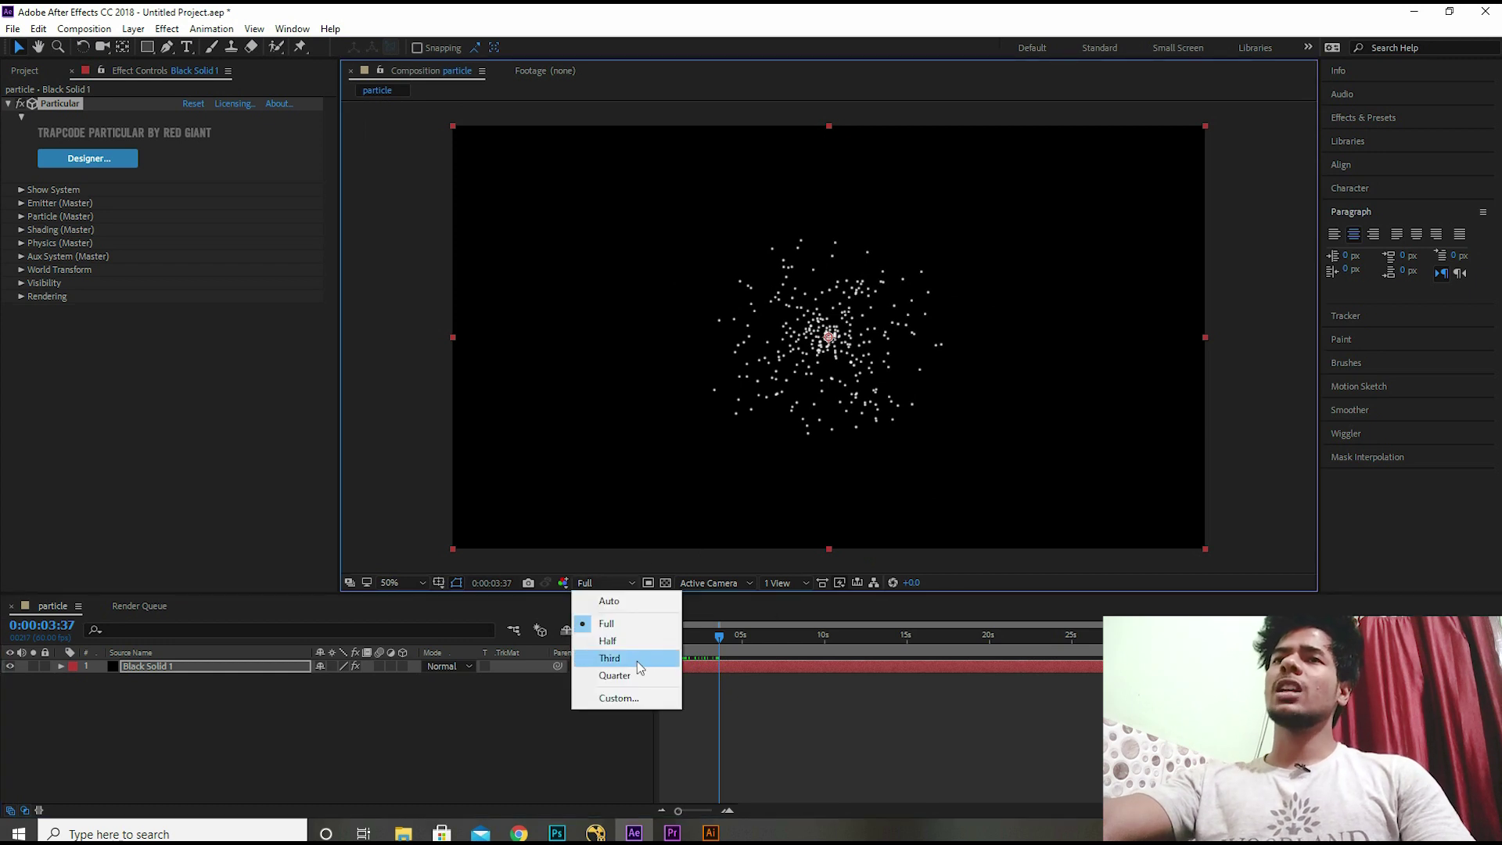
pyautogui.click(627, 659)
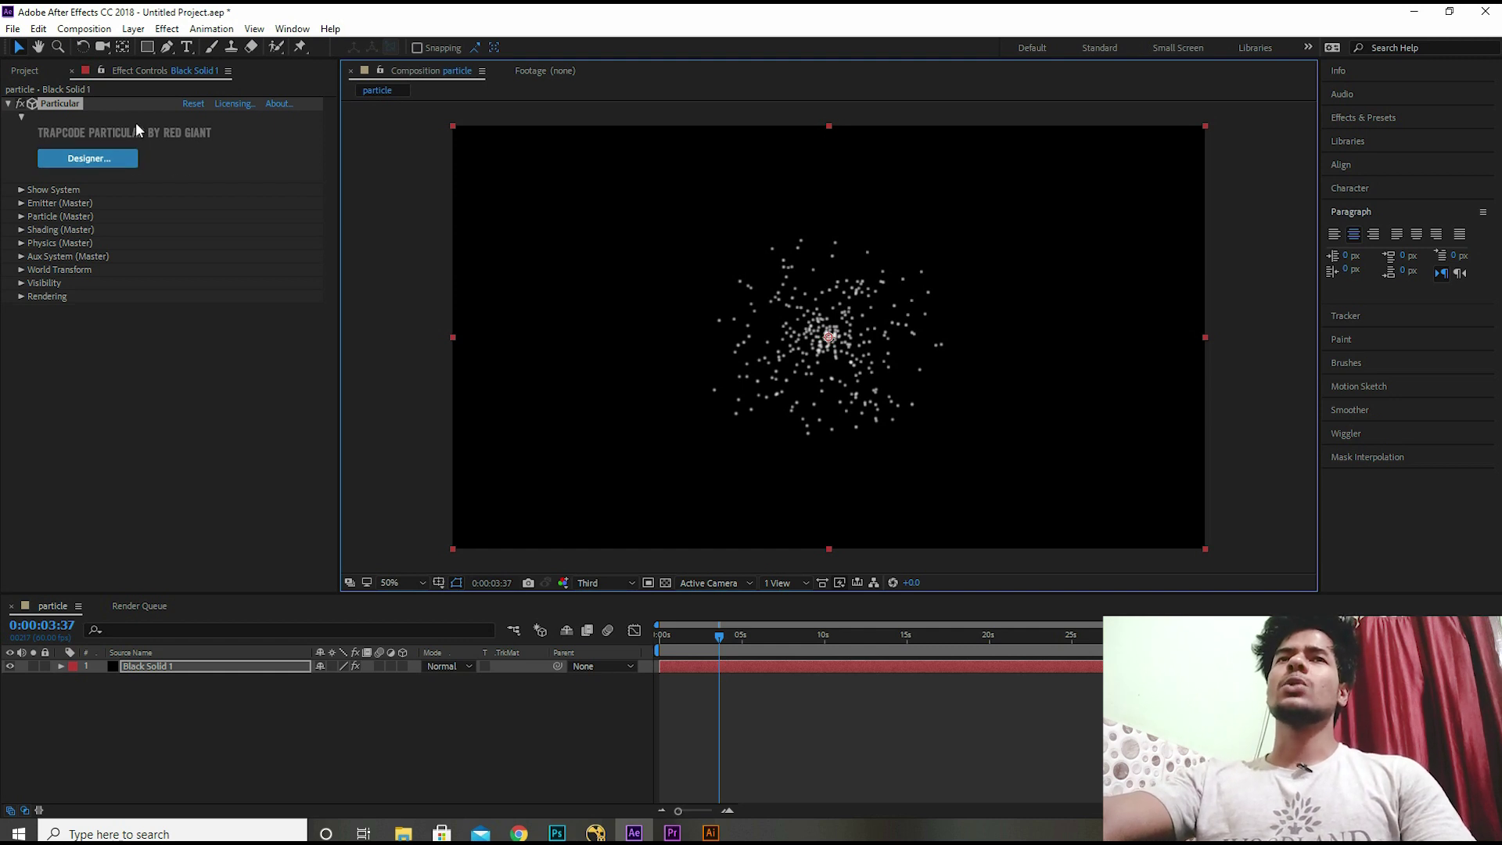
pyautogui.click(97, 164)
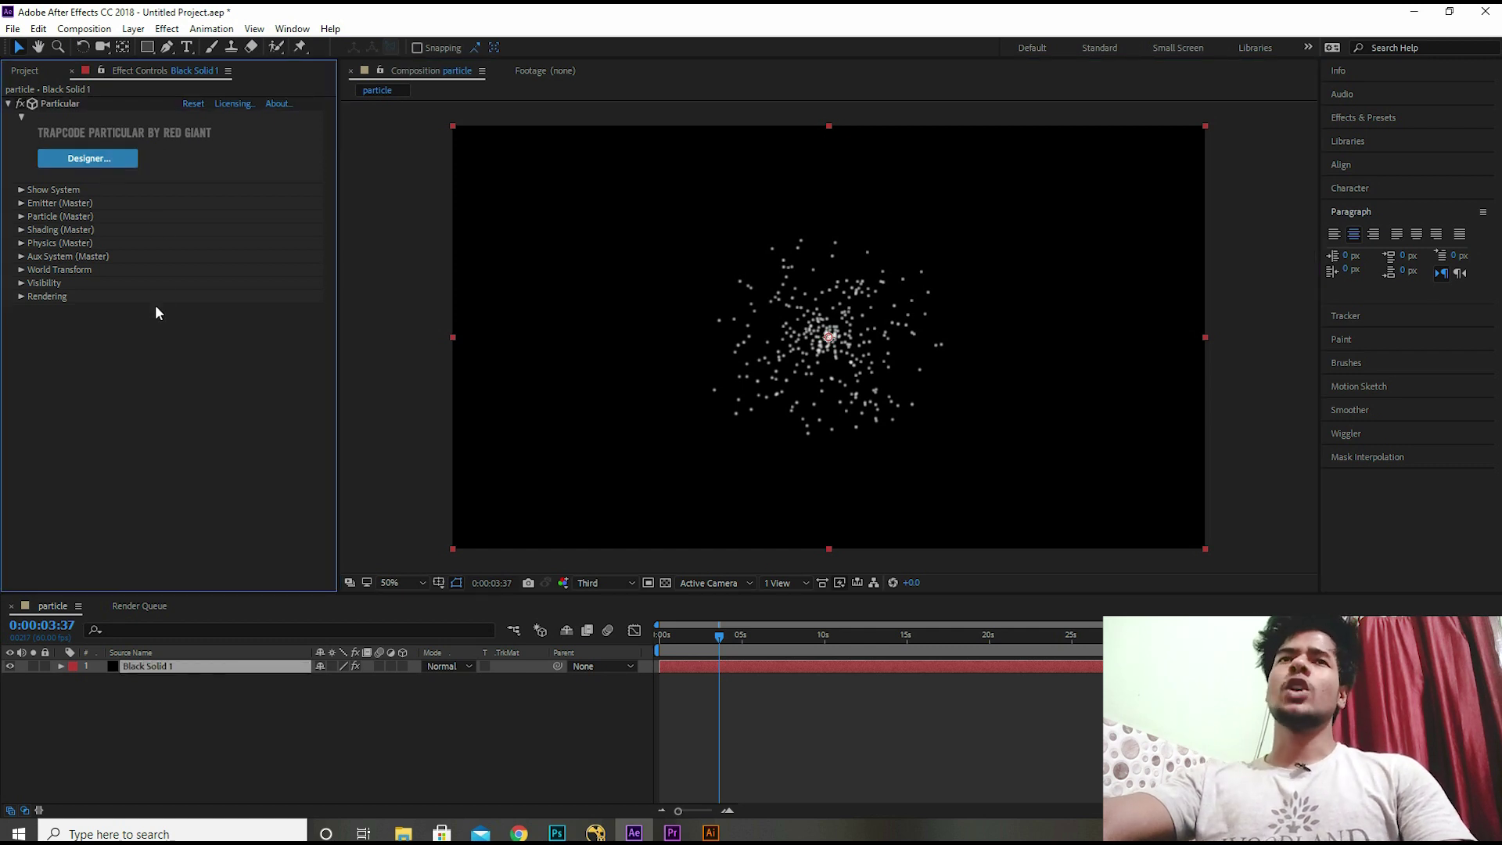
# - In the Particular Designer, browse the Master System's emitter type preset library
pyautogui.click(93, 165)
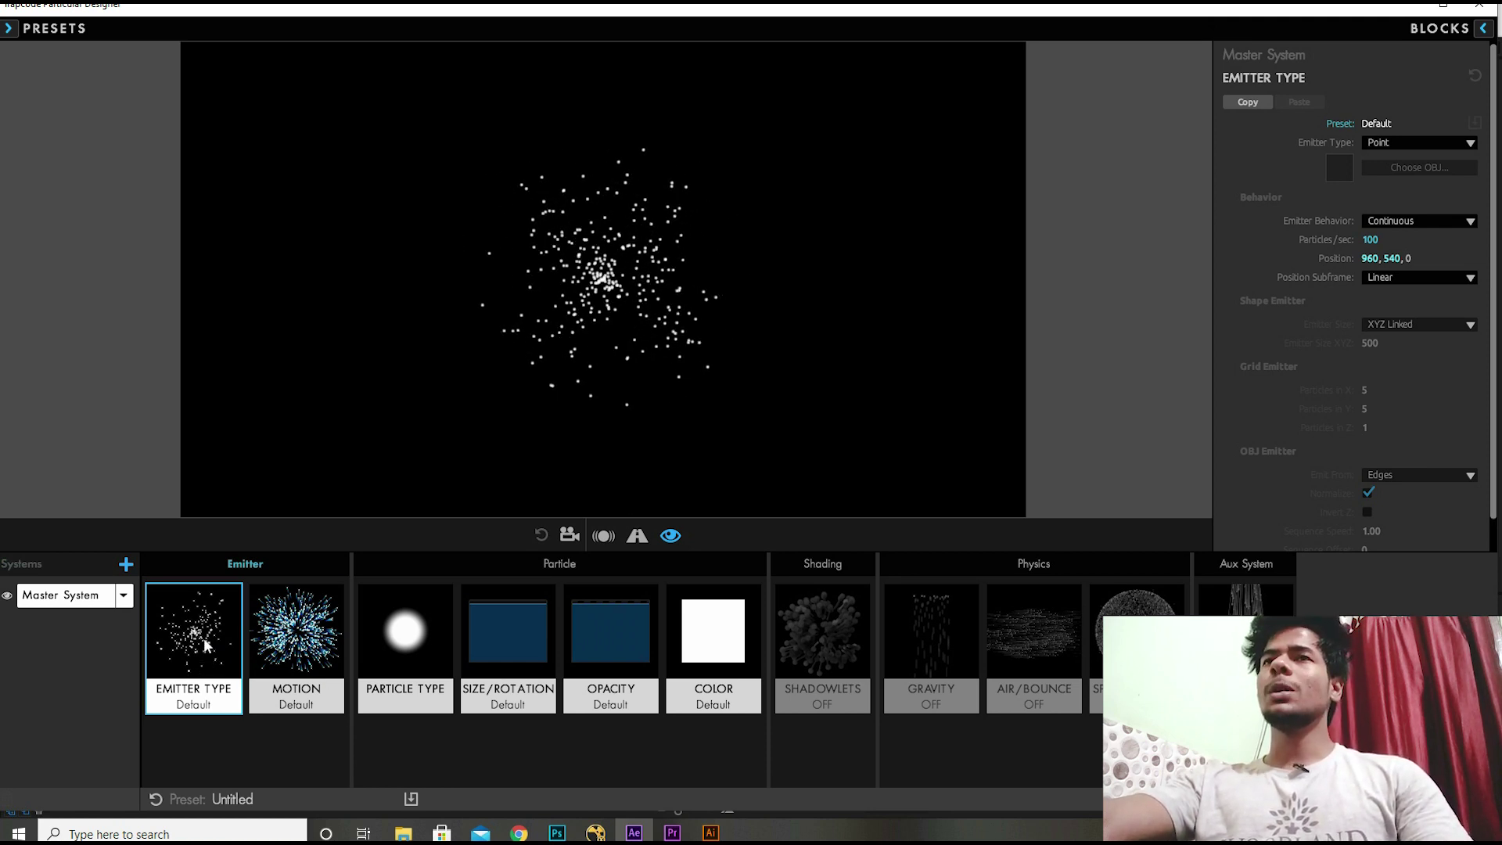
pyautogui.click(296, 638)
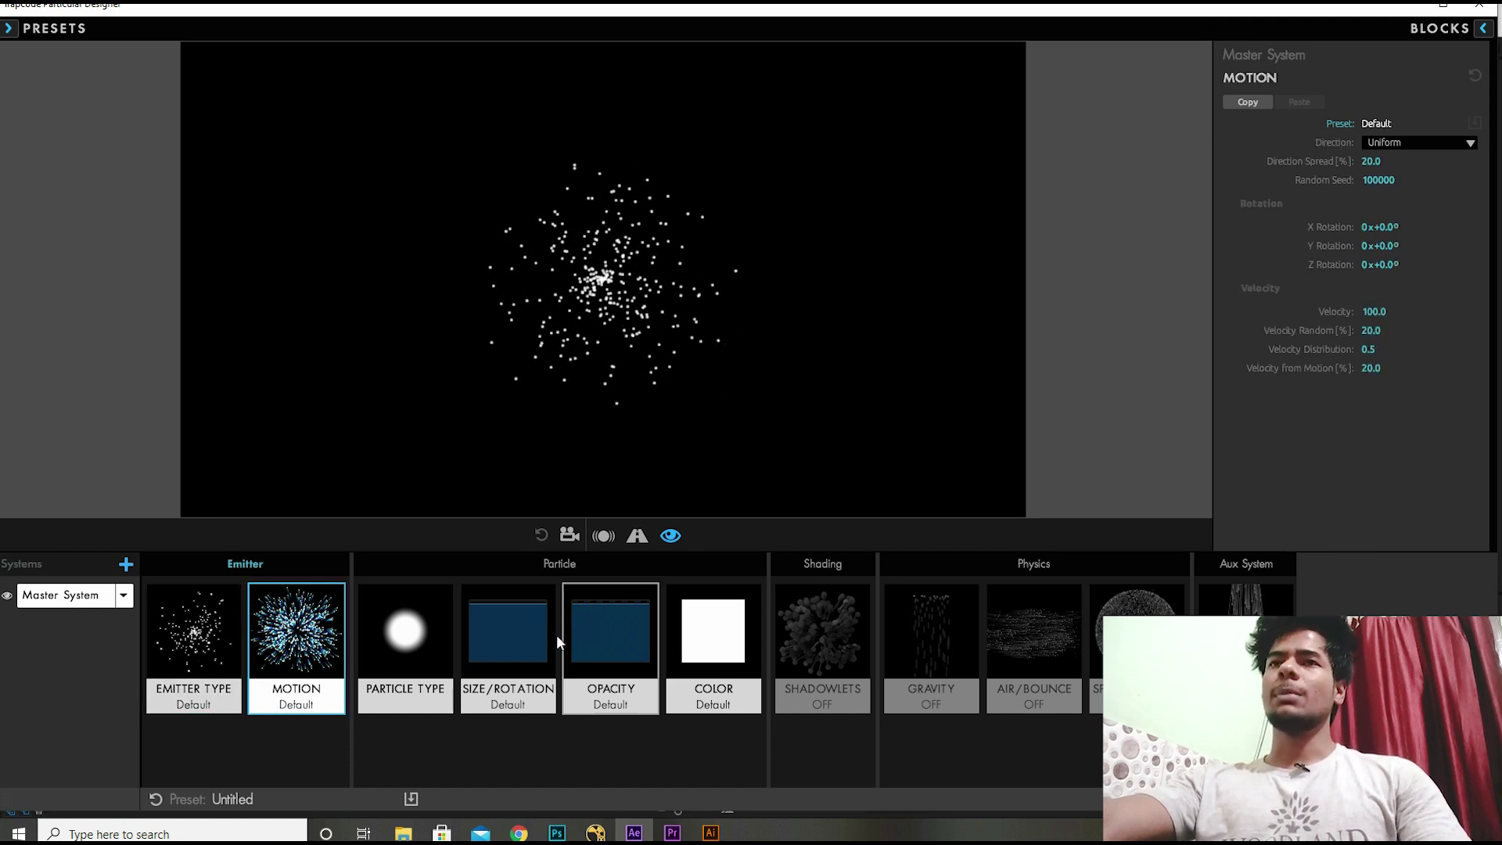
pyautogui.click(194, 645)
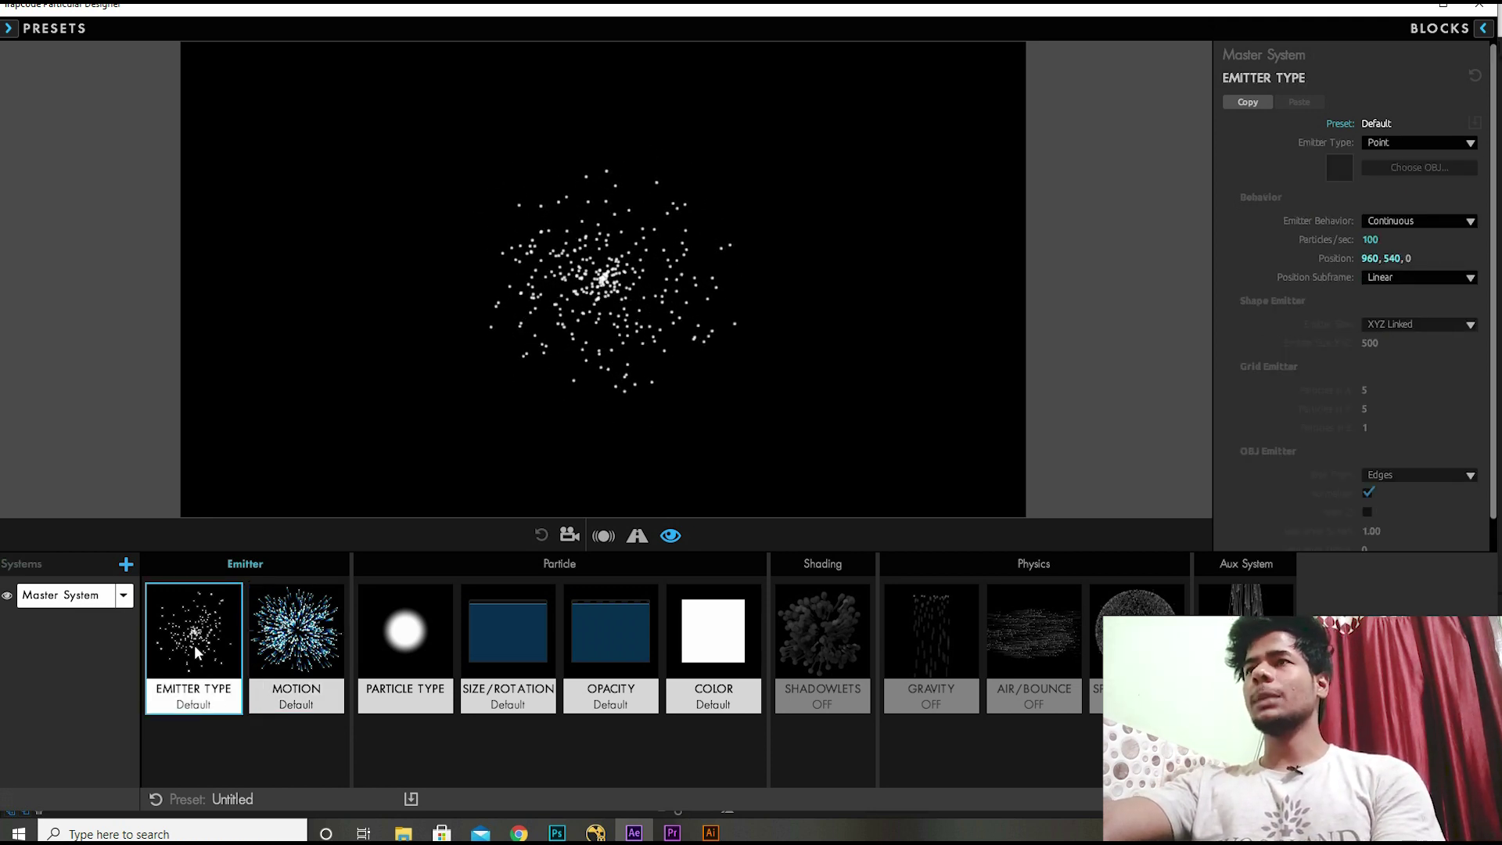
pyautogui.doubleClick(194, 645)
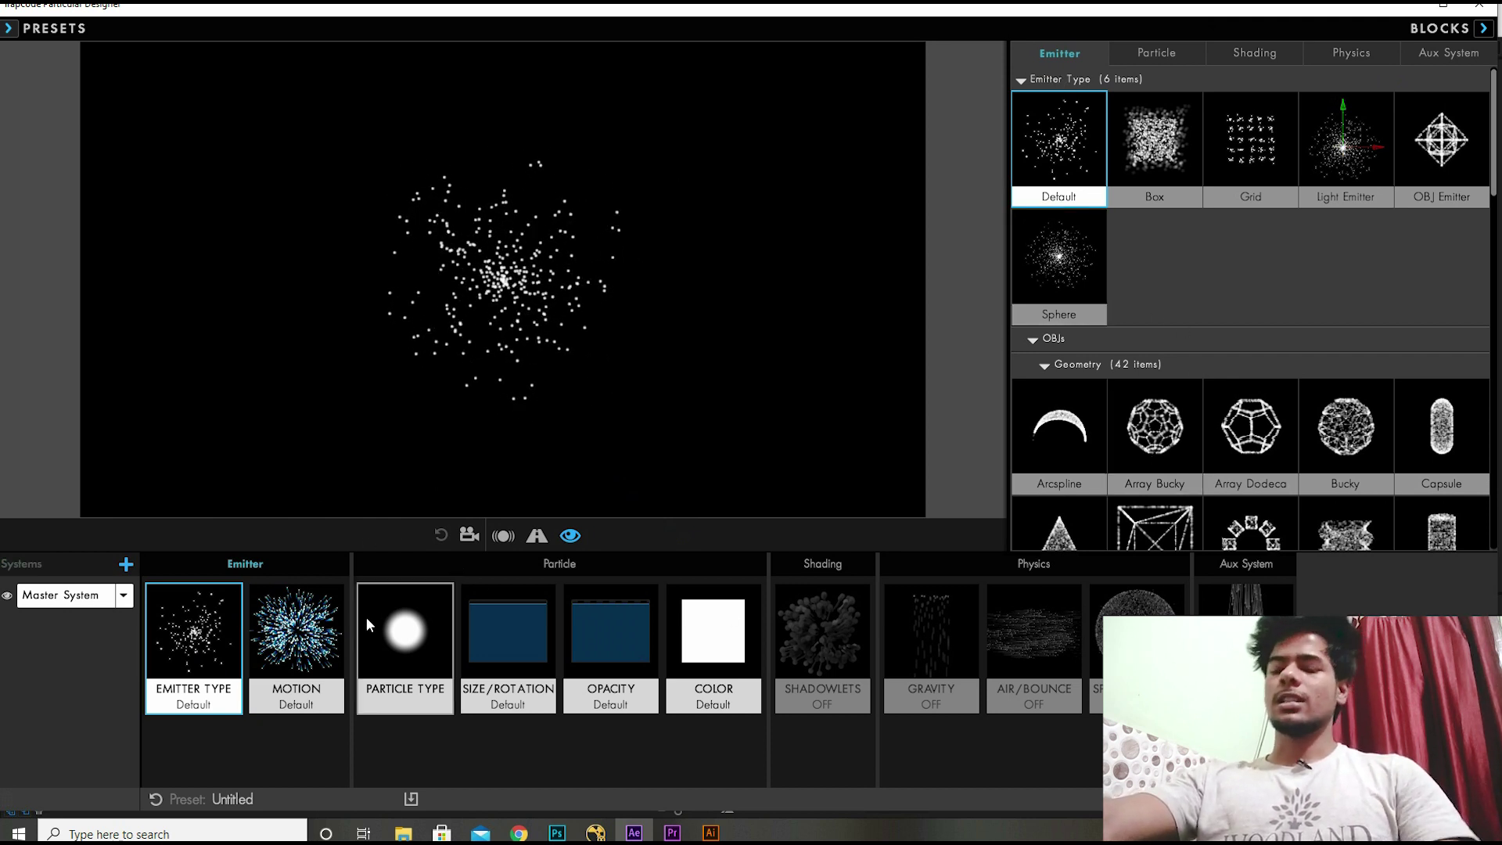
pyautogui.click(209, 645)
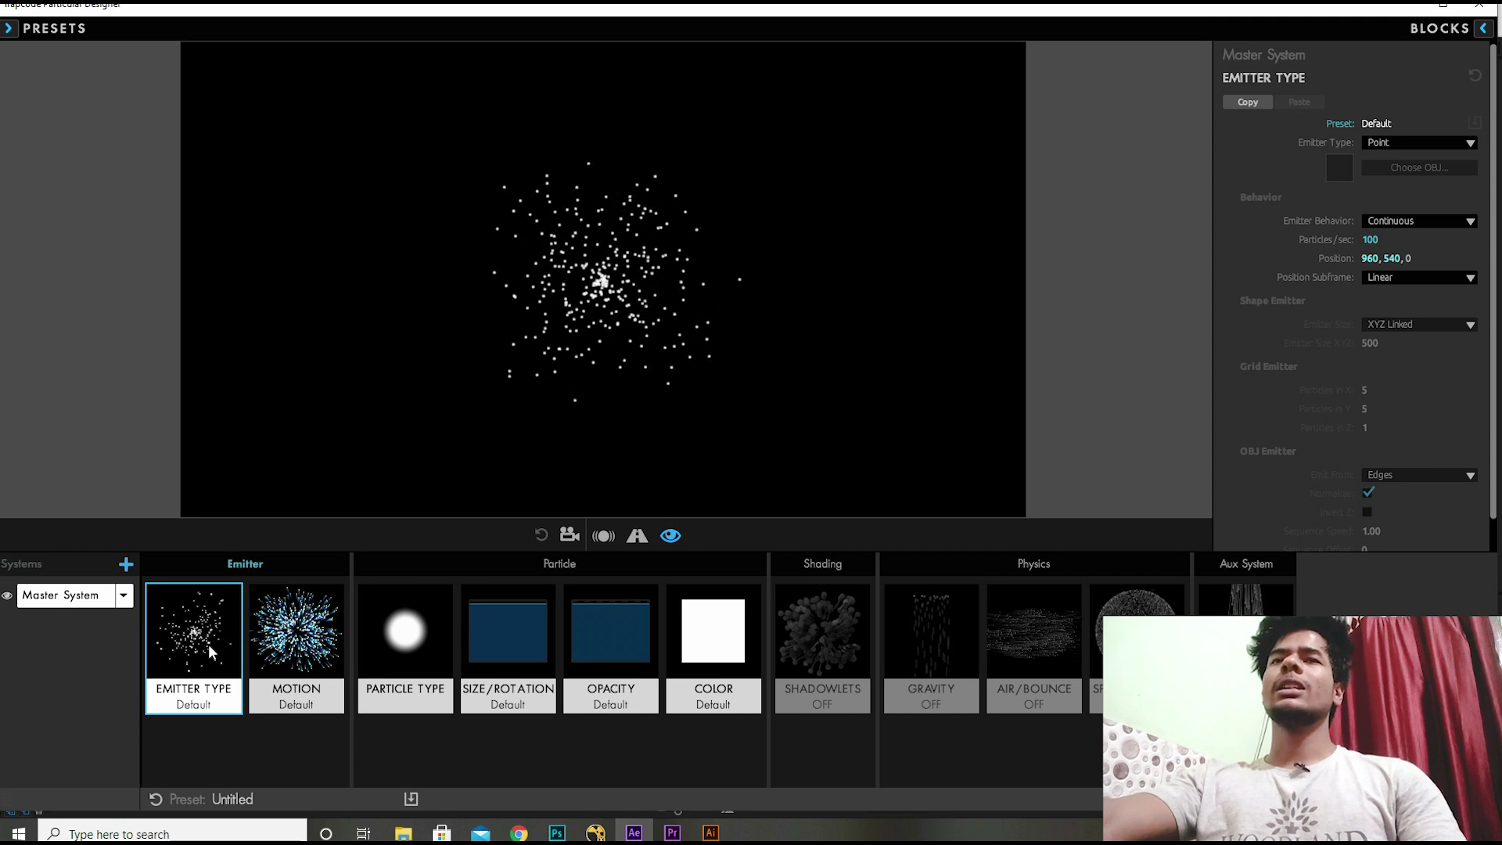
pyautogui.click(208, 645)
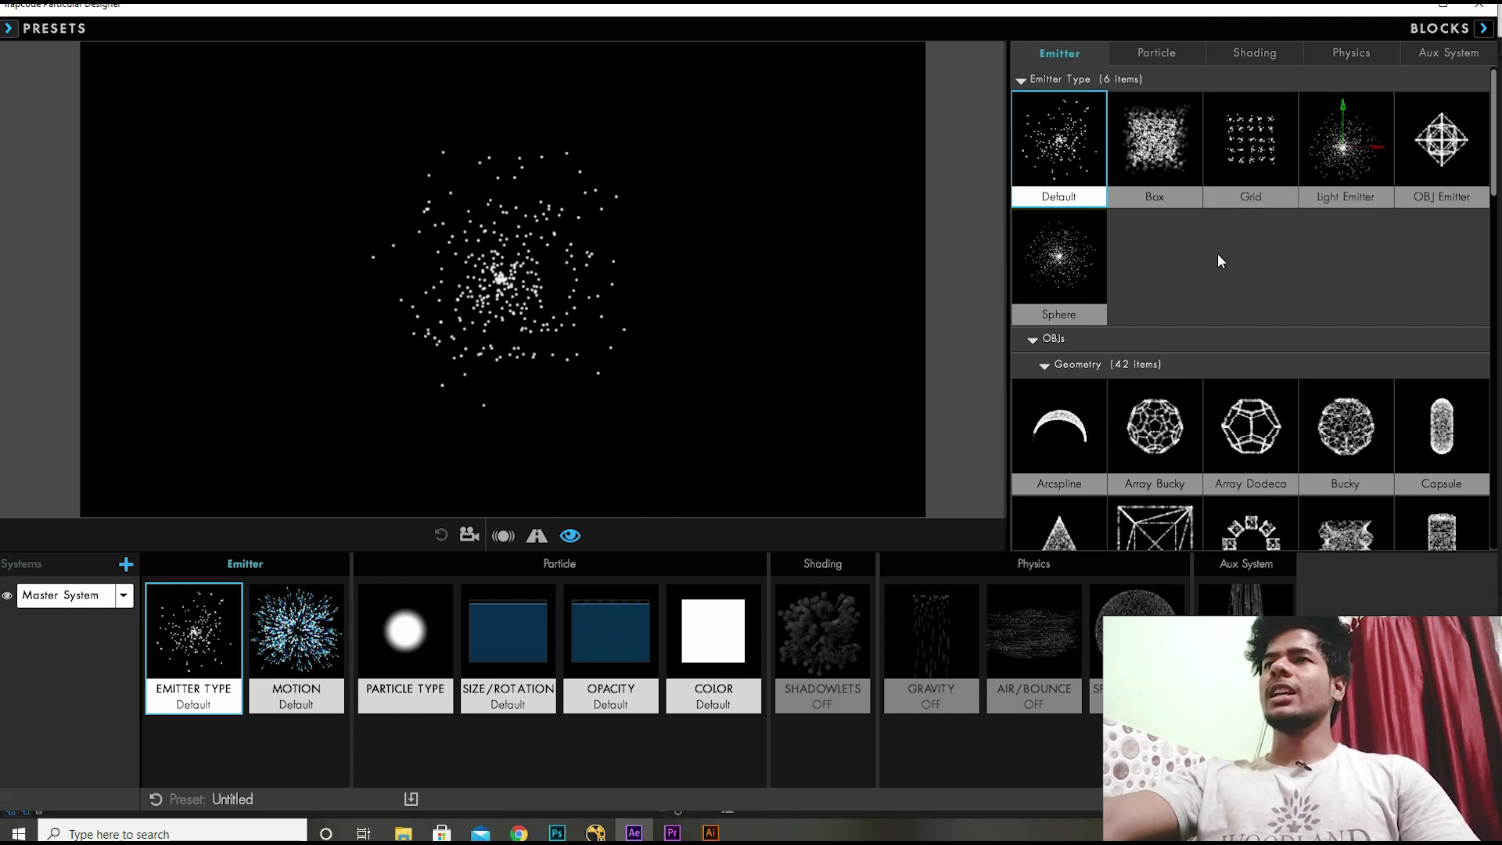
# - Audition the Arcspline and Bucky emitter presets, then return the emitter to Default
pyautogui.scroll(-1, 1219, 297)
pyautogui.click(1086, 399)
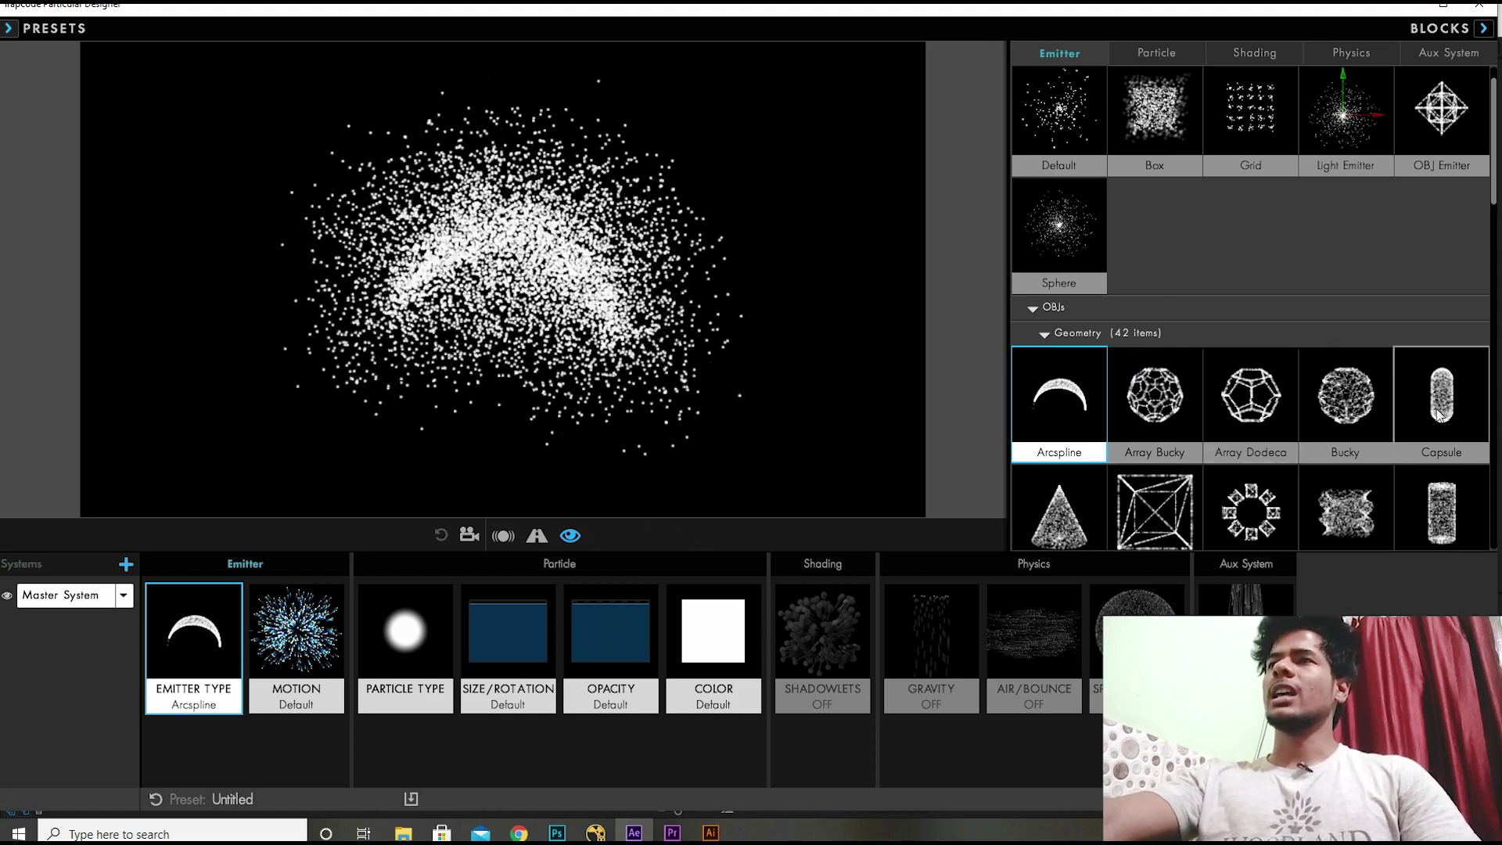
pyautogui.click(1362, 403)
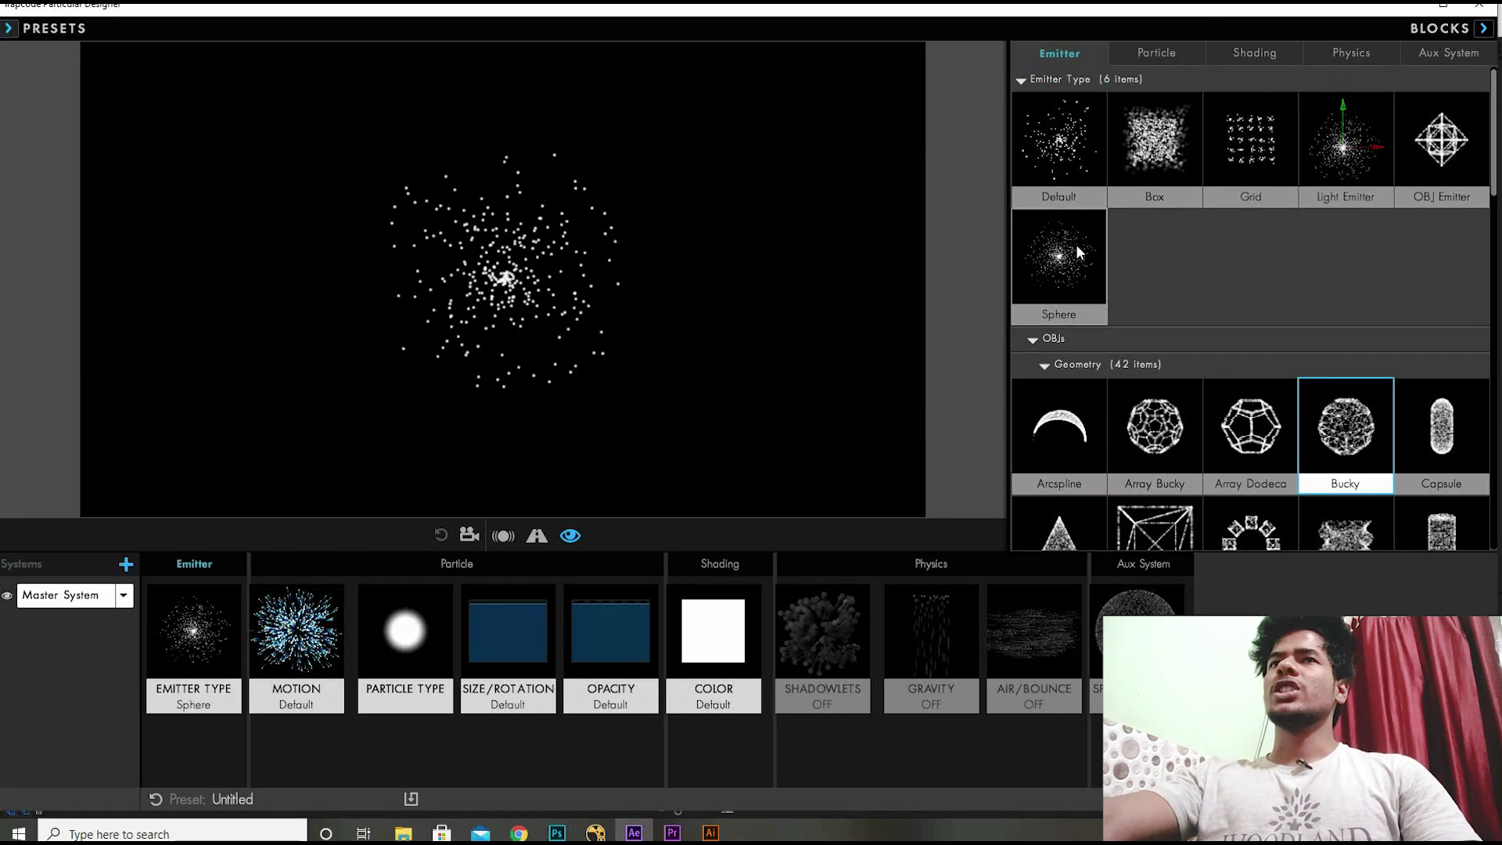
pyautogui.click(1077, 173)
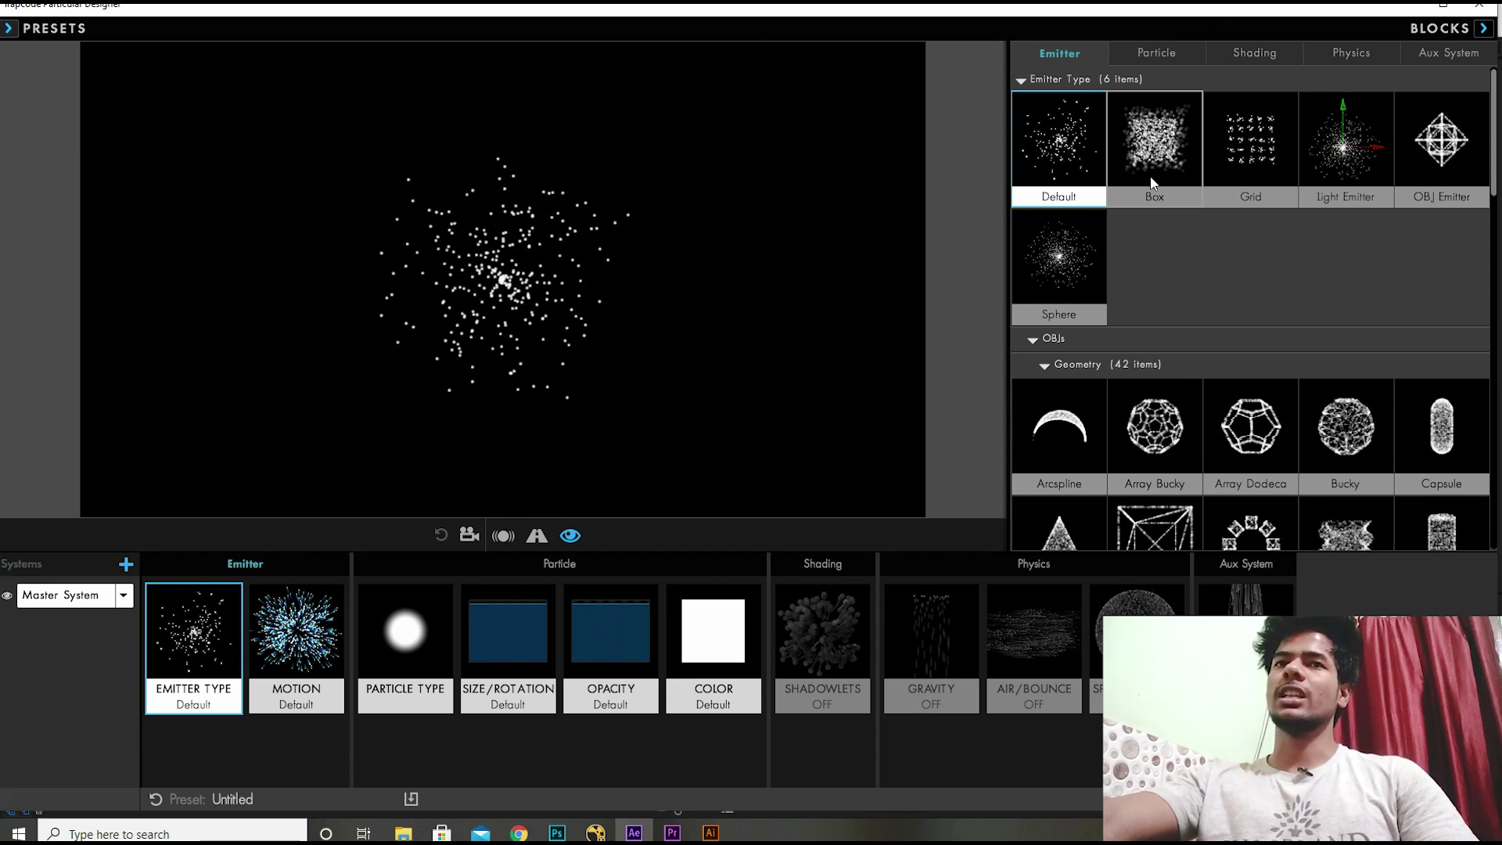
pyautogui.click(1011, 490)
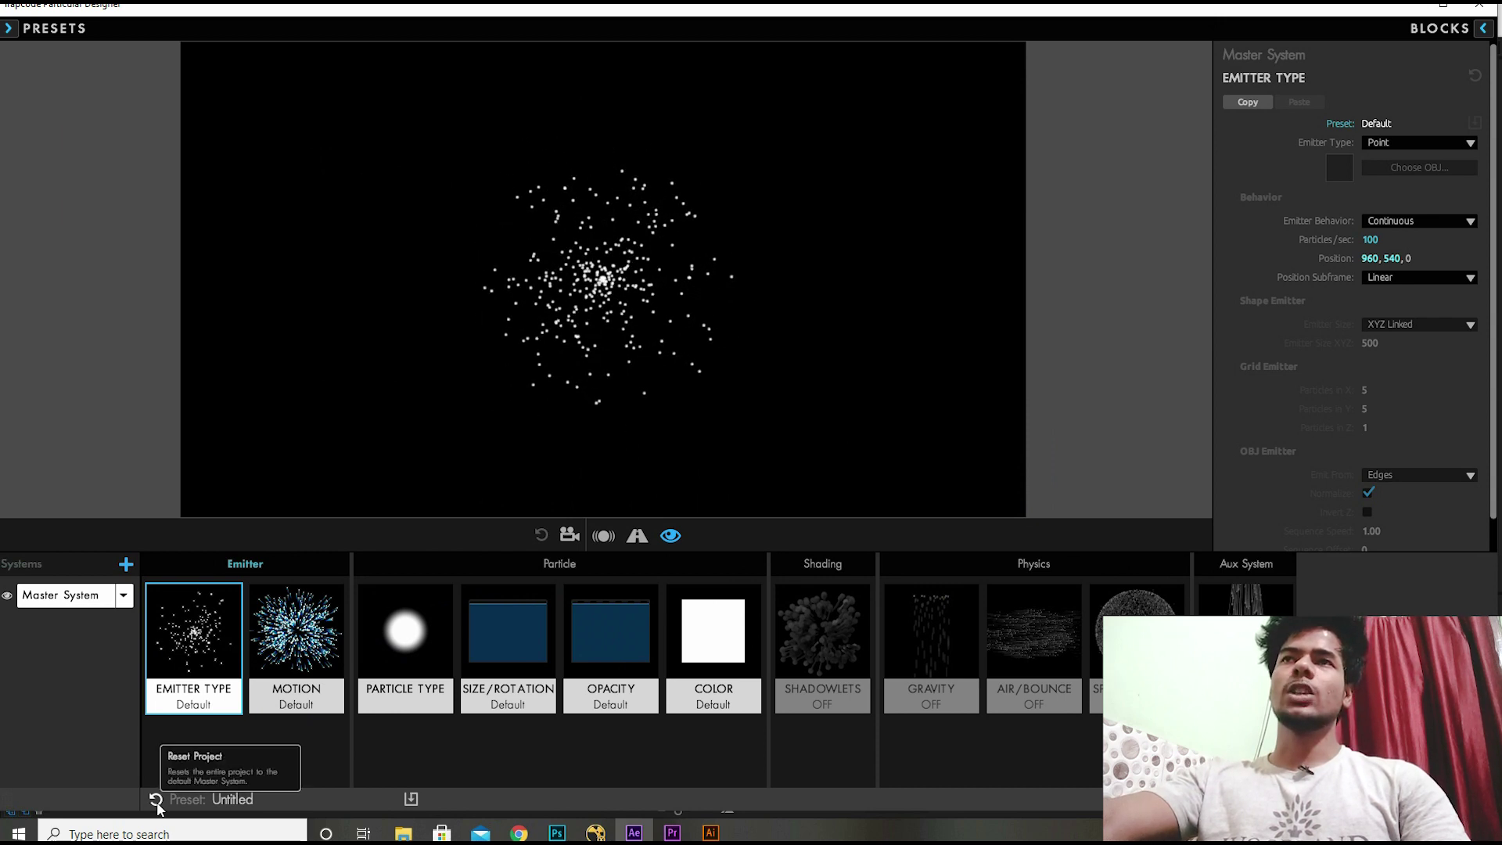
# - Reset to the default system and drag the emitter around the preview to leave trails
pyautogui.click(155, 799)
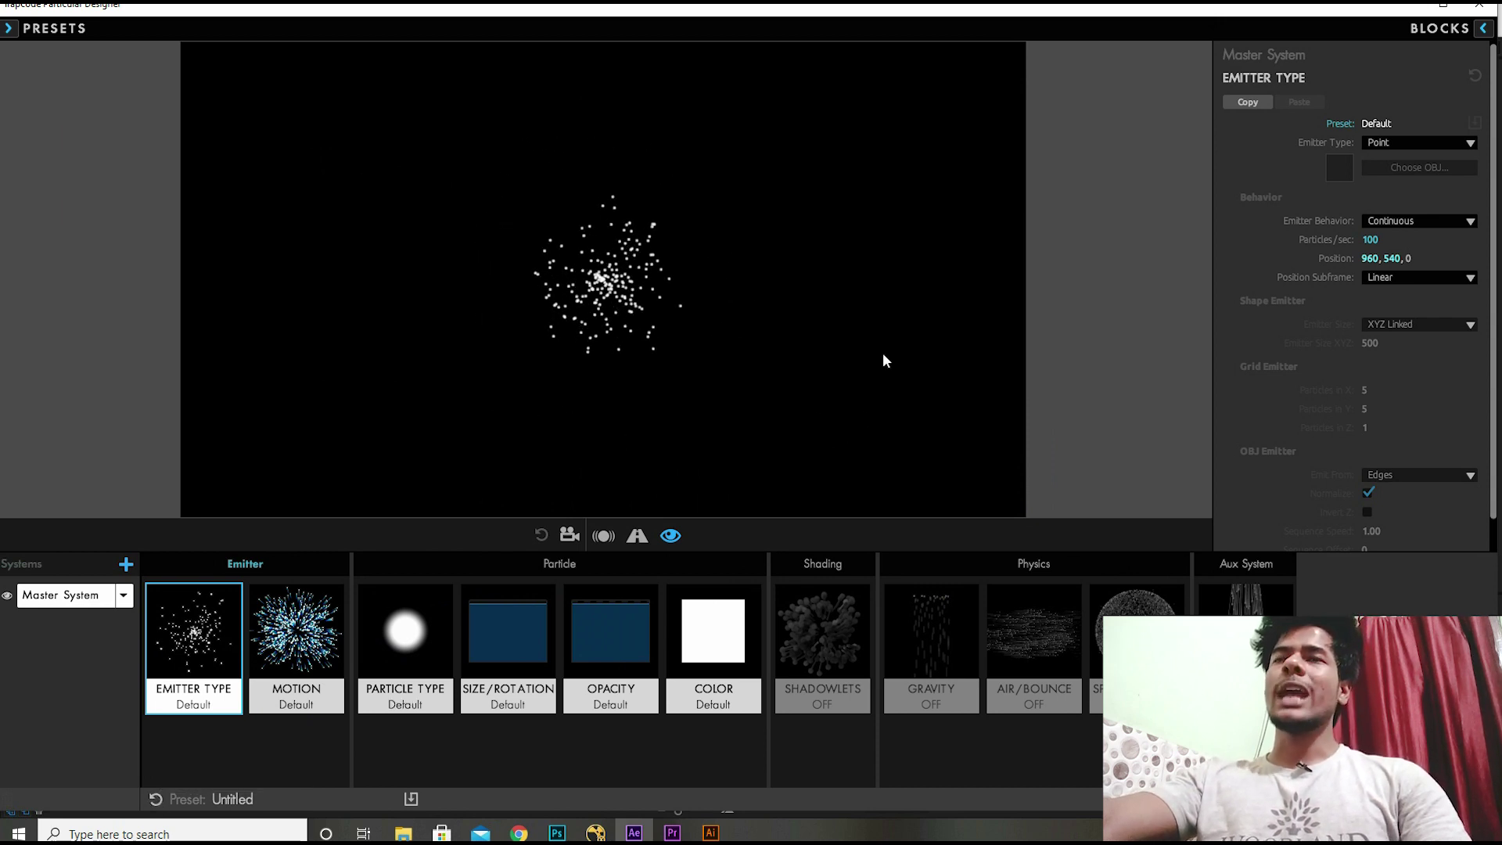
pyautogui.moveTo(501, 250); pyautogui.dragTo(613, 372)
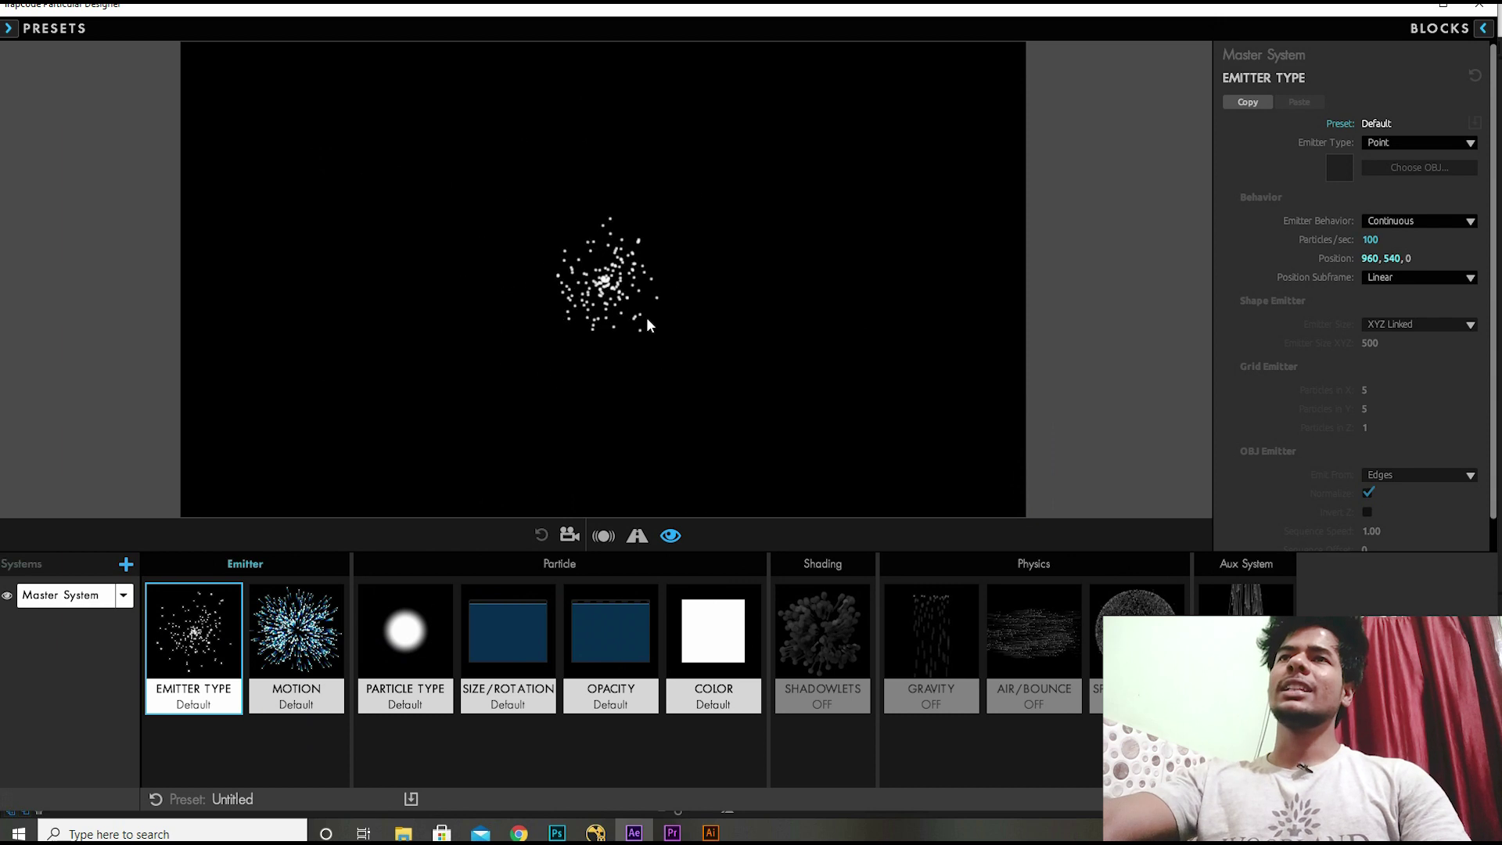
pyautogui.moveTo(494, 234); pyautogui.dragTo(806, 289)
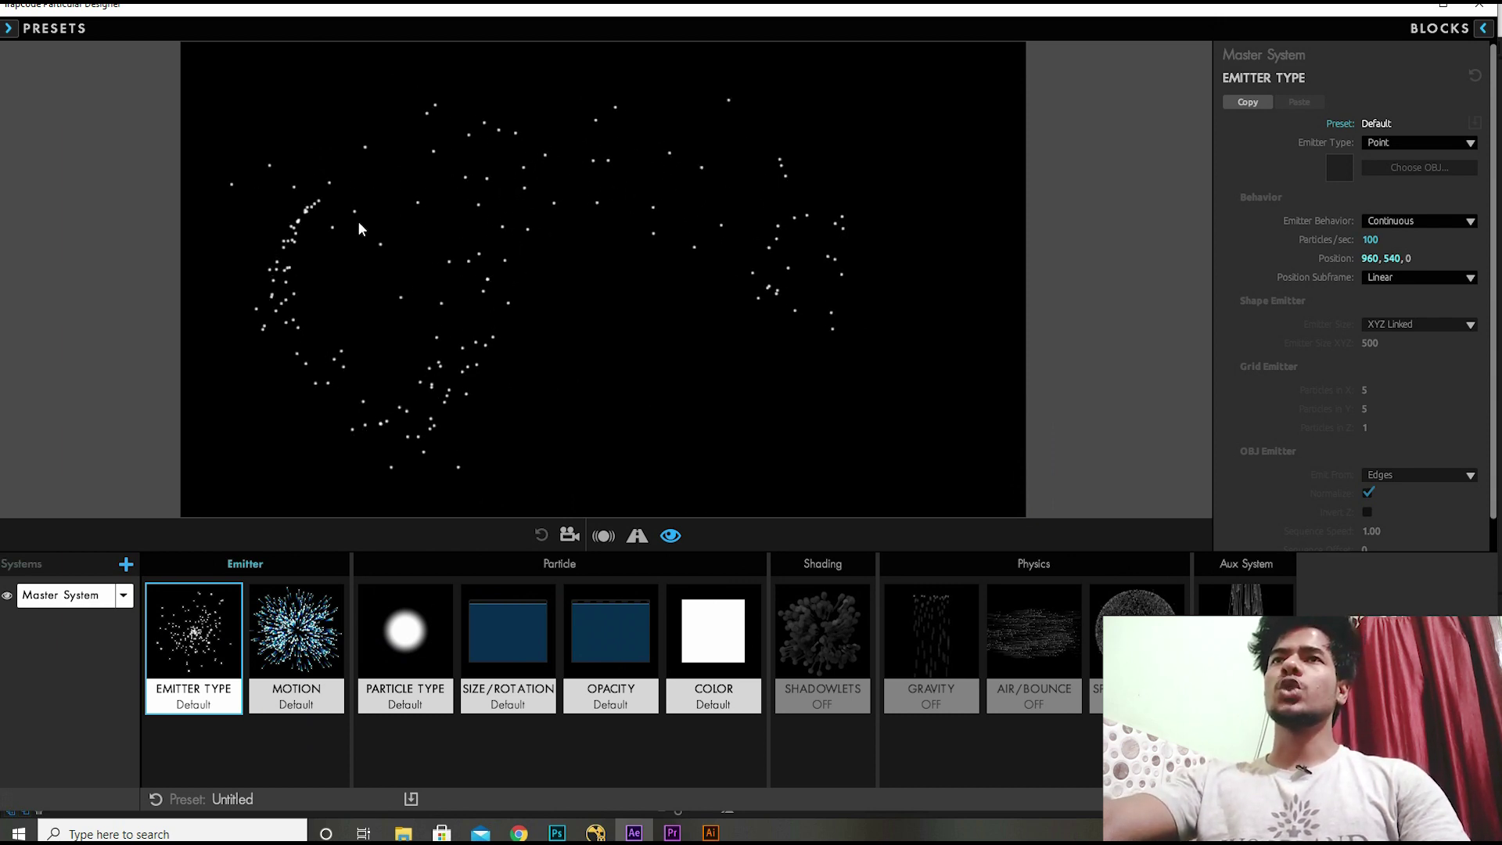
pyautogui.moveTo(471, 334); pyautogui.dragTo(420, 329)
pyautogui.moveTo(823, 250); pyautogui.dragTo(739, 268)
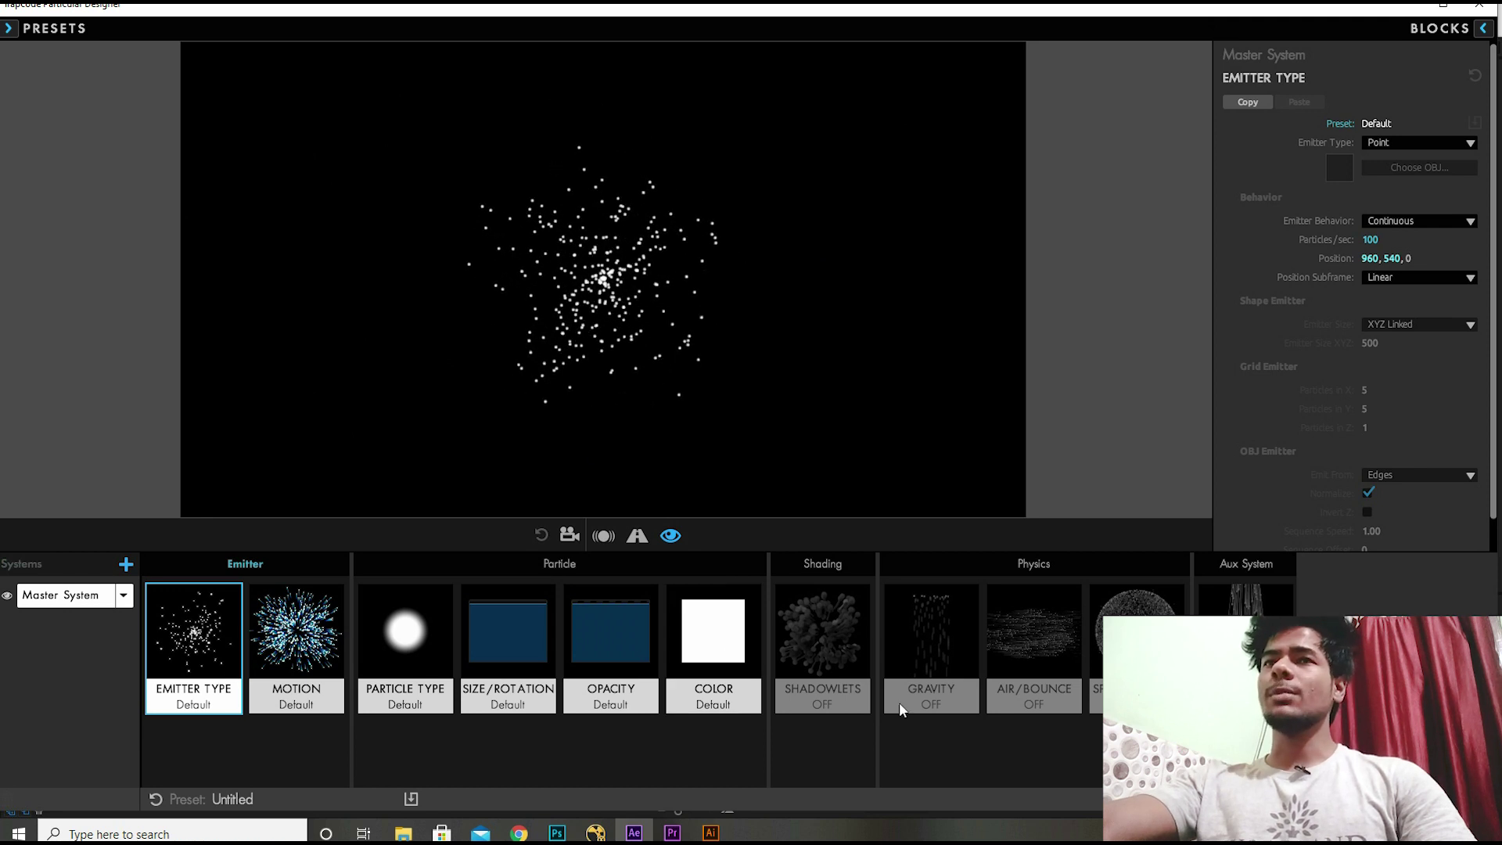
# - Set the emitter's X Rotation to -41° with the direction left on Uniform
pyautogui.click(290, 637)
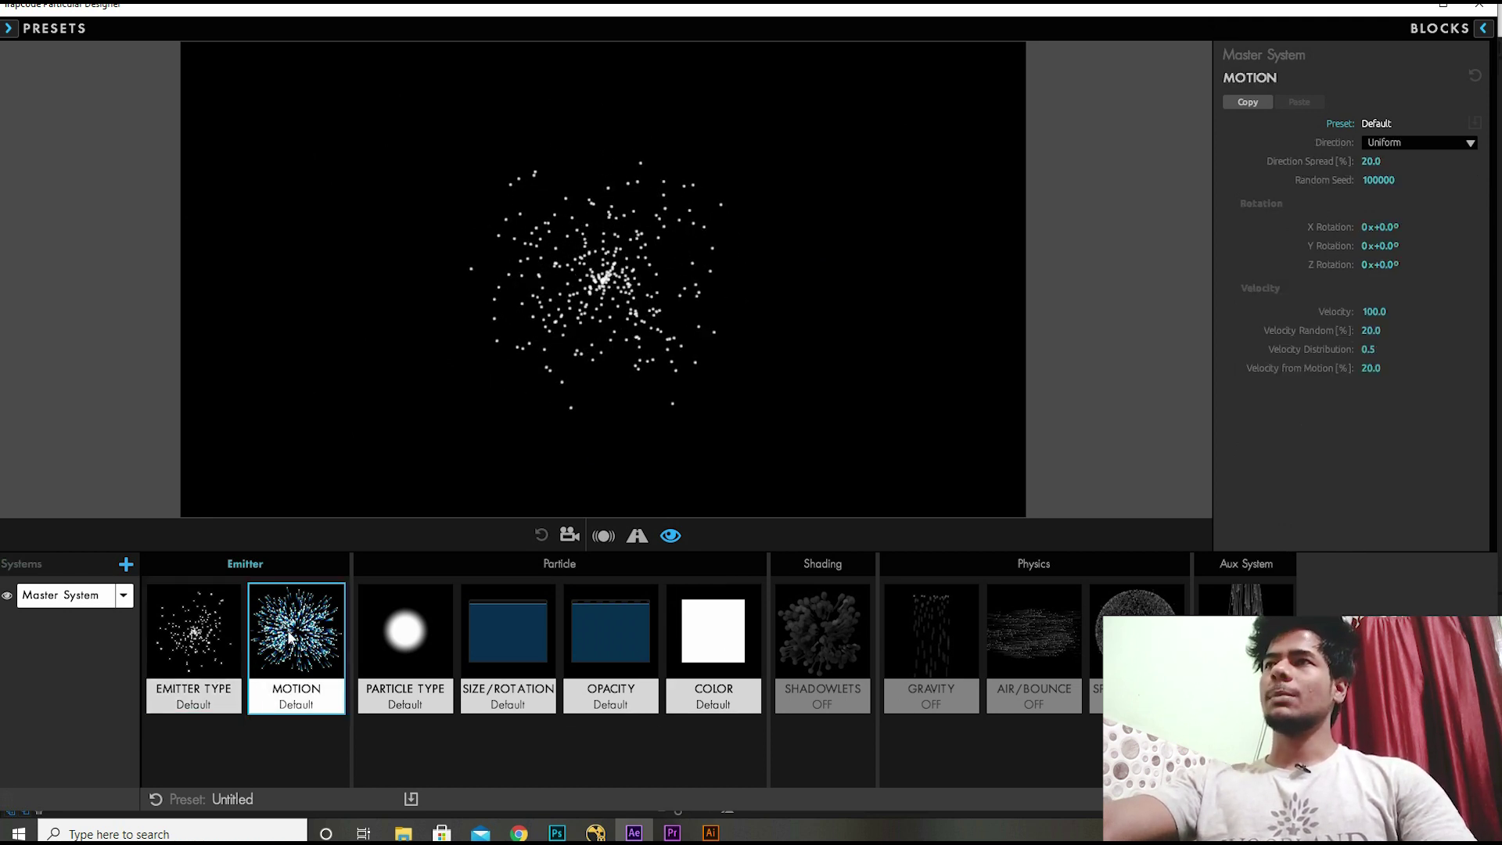
pyautogui.moveTo(1385, 232); pyautogui.dragTo(1350, 233)
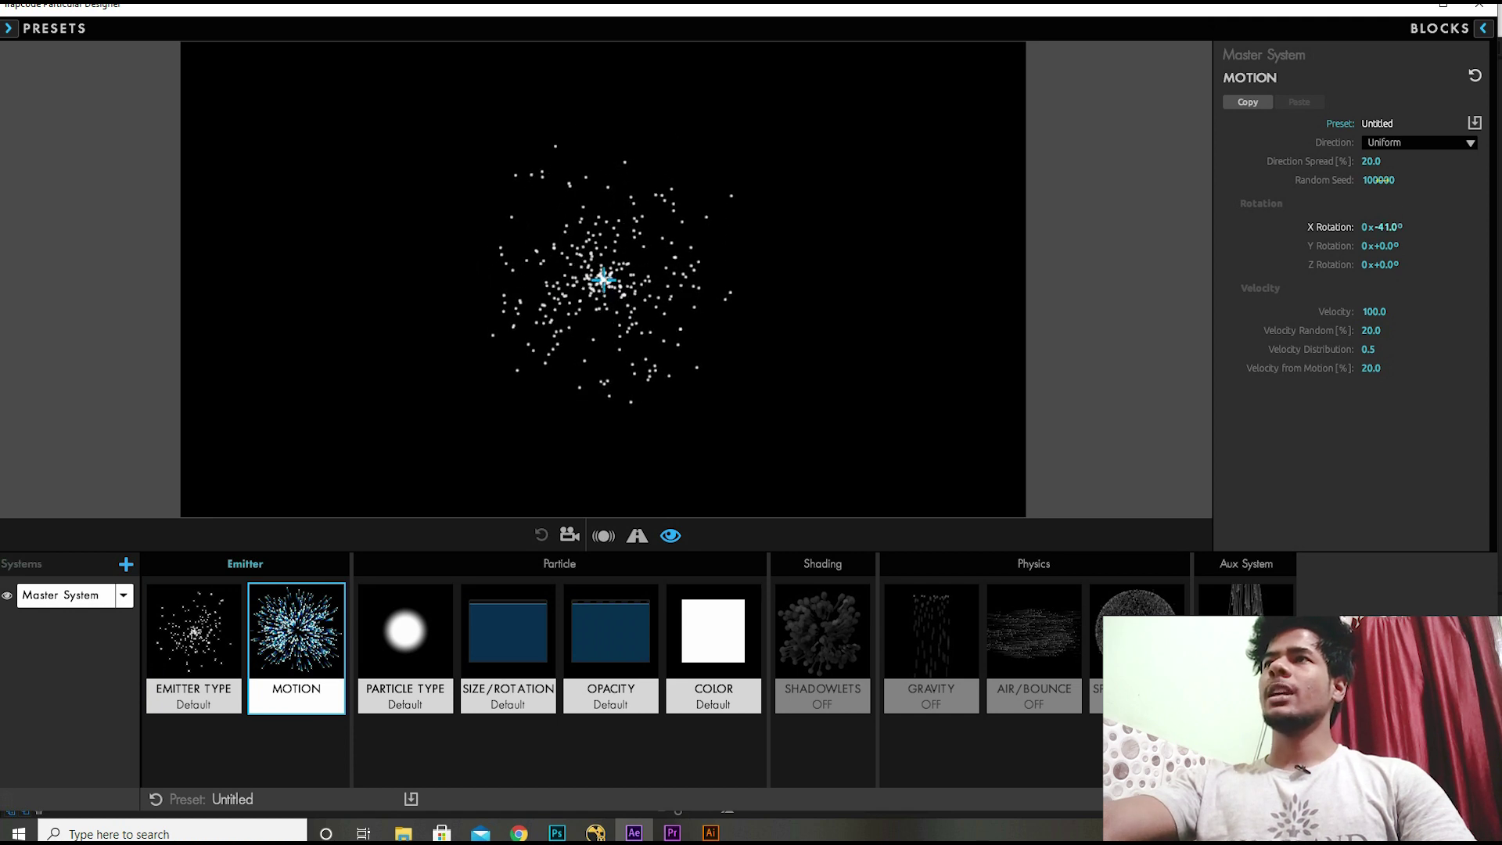
pyautogui.click(1416, 142)
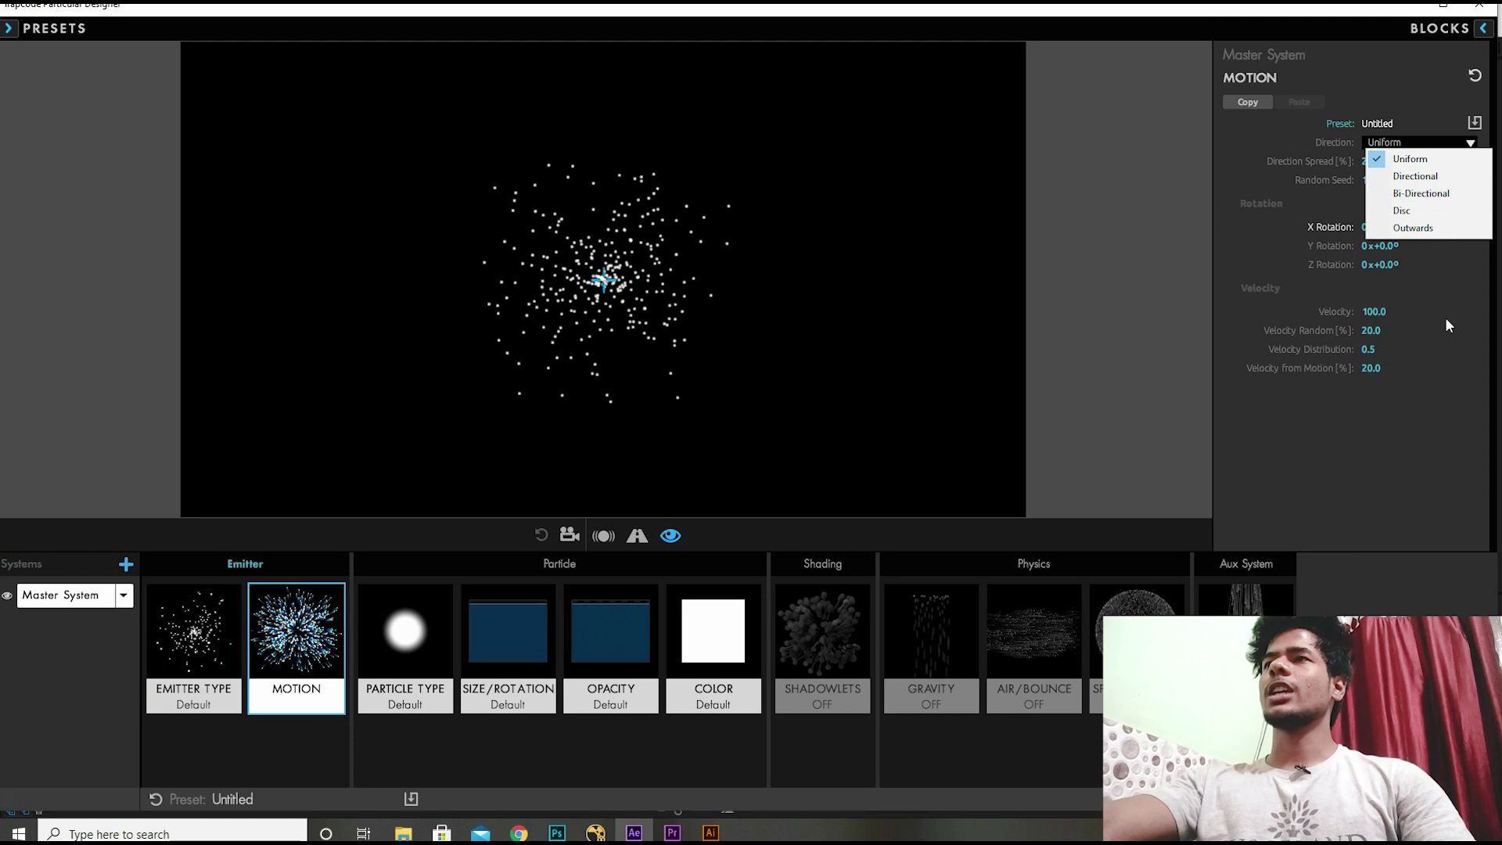
pyautogui.click(1415, 275)
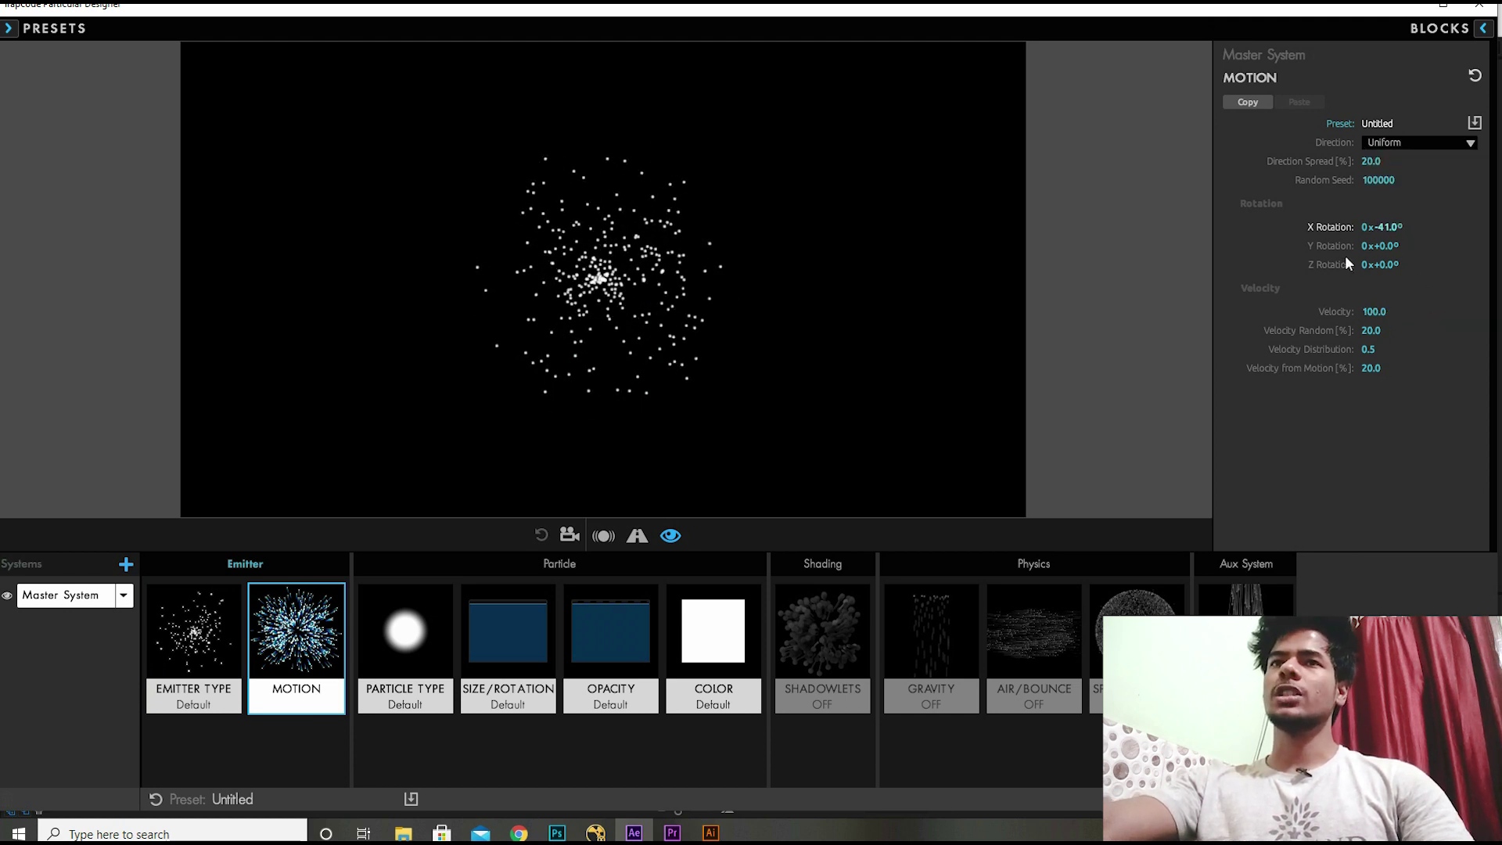
# - Set the Particle Type to Glow Sphere (No DOF)
pyautogui.click(416, 645)
pyautogui.click(1408, 142)
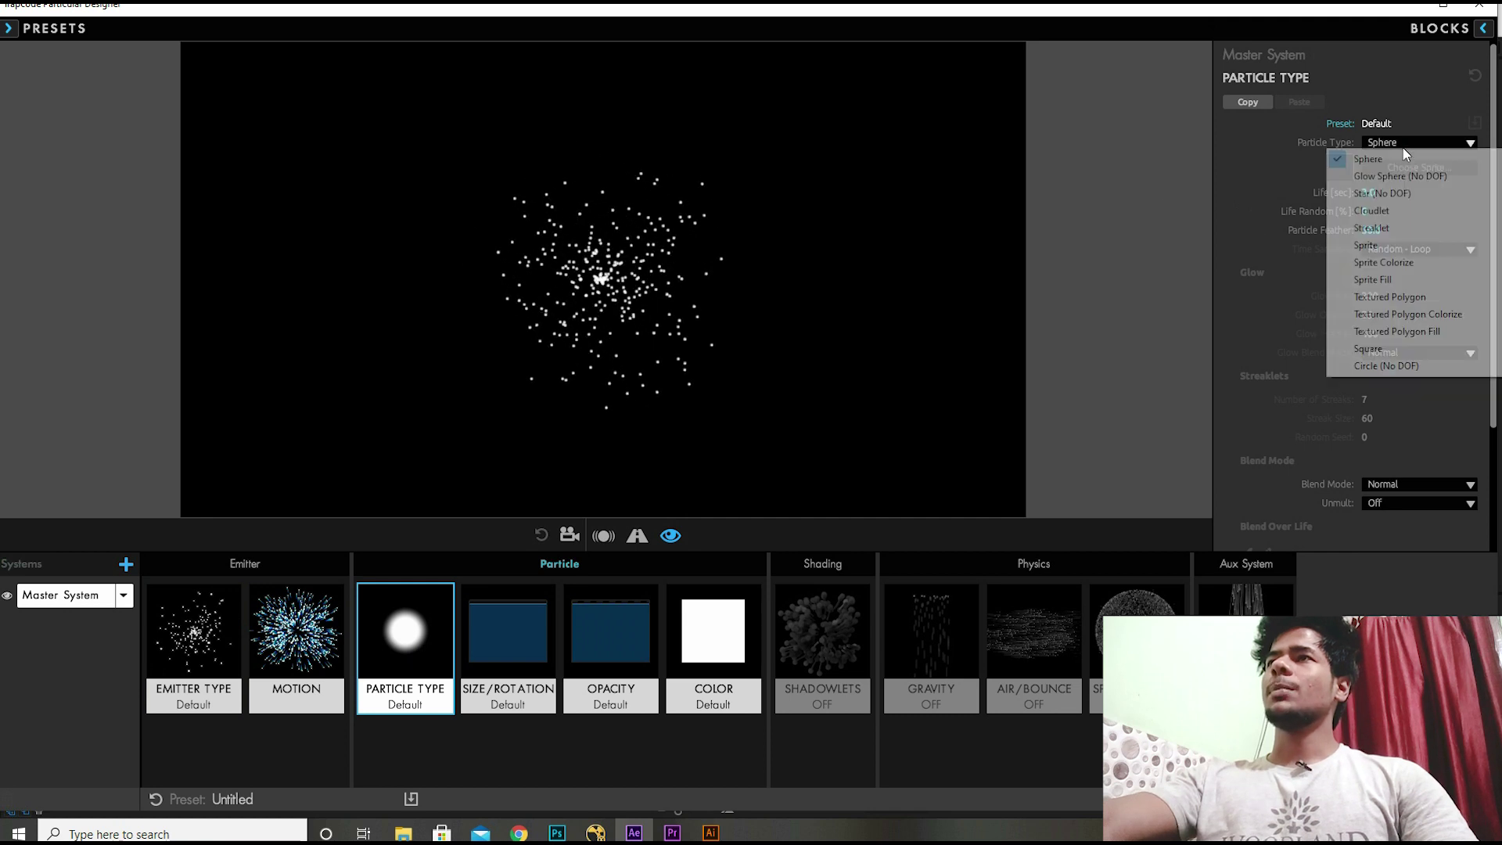
pyautogui.click(1394, 174)
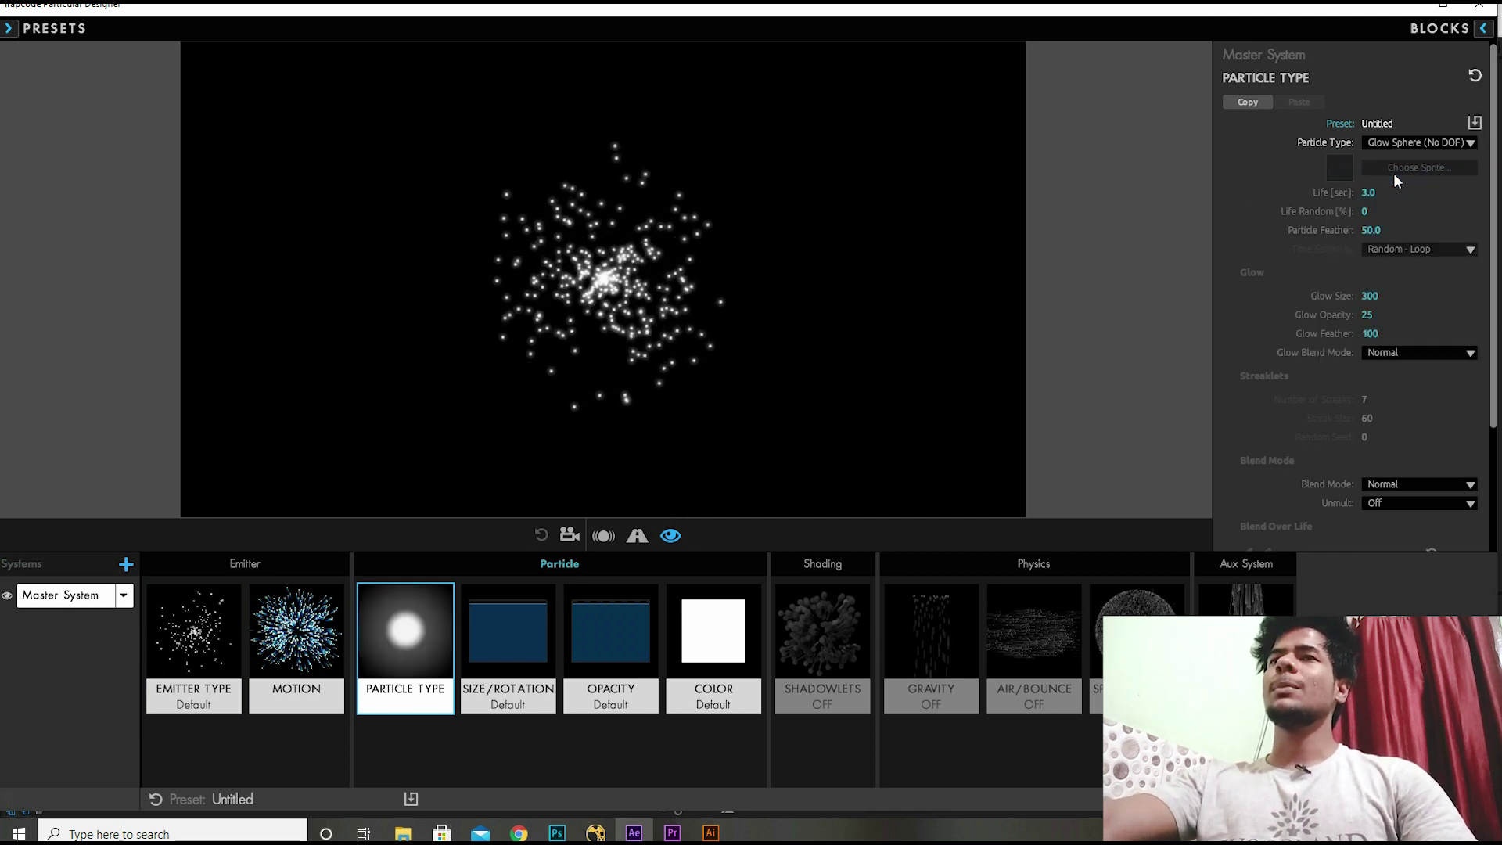
pyautogui.click(1400, 143)
pyautogui.click(1393, 138)
pyautogui.click(1392, 136)
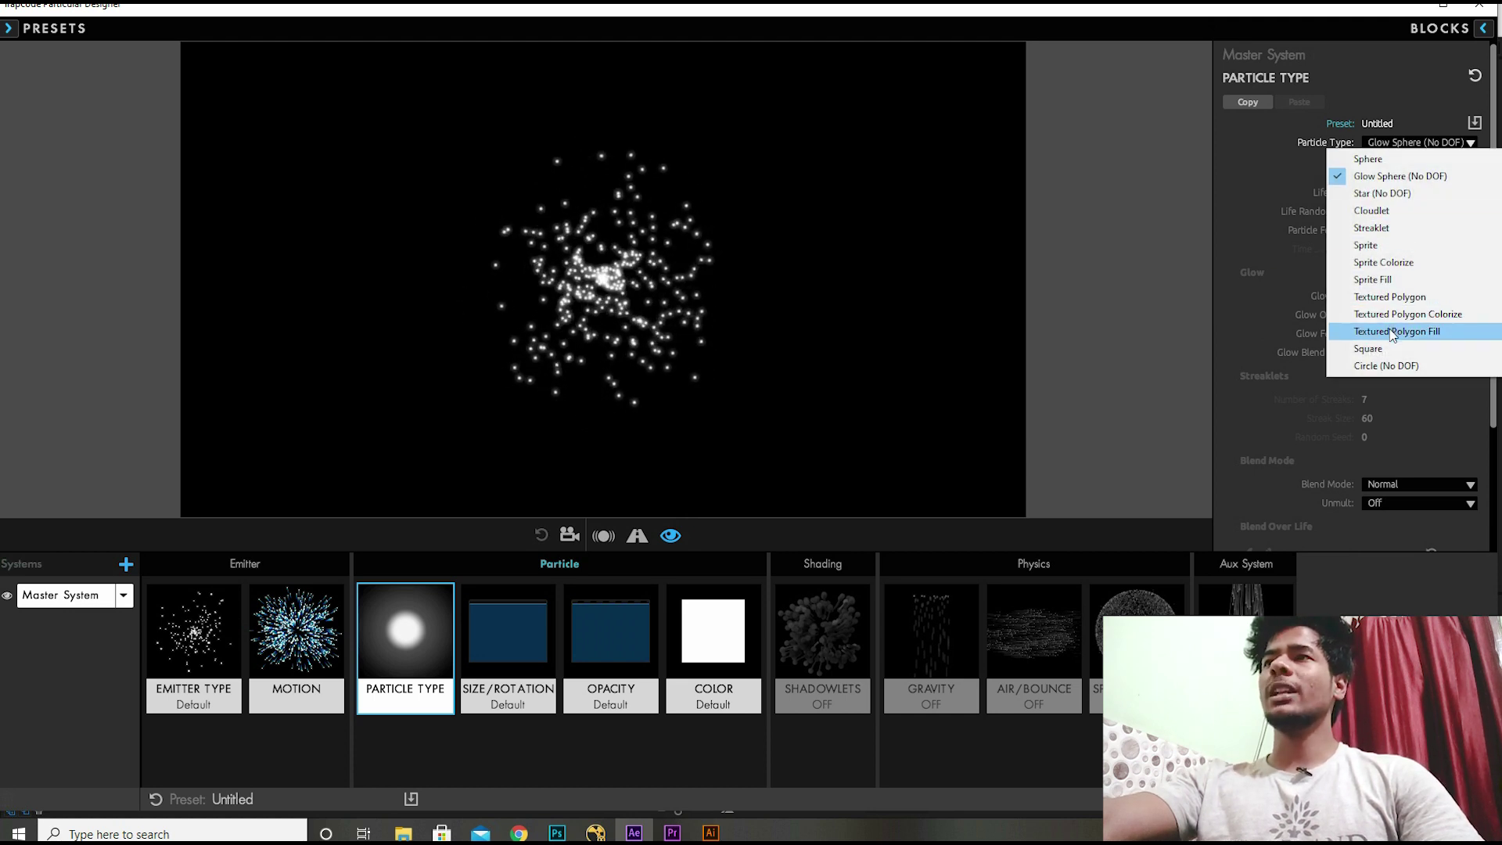
pyautogui.click(1299, 316)
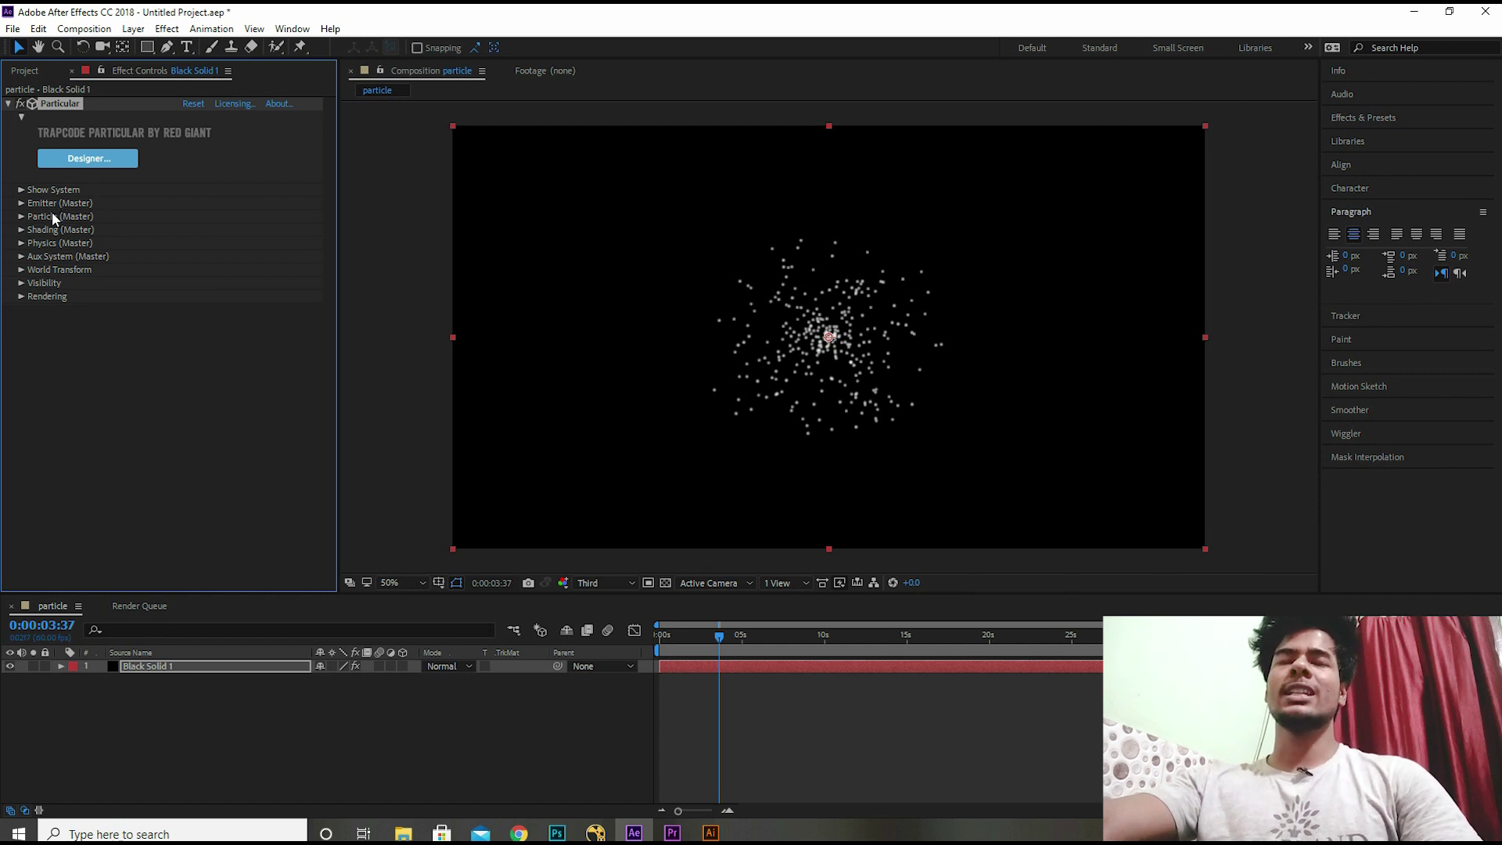
# - Reopen the Designer on Size/Rotation, shrink the particle size to zero, and reset it
pyautogui.click(89, 159)
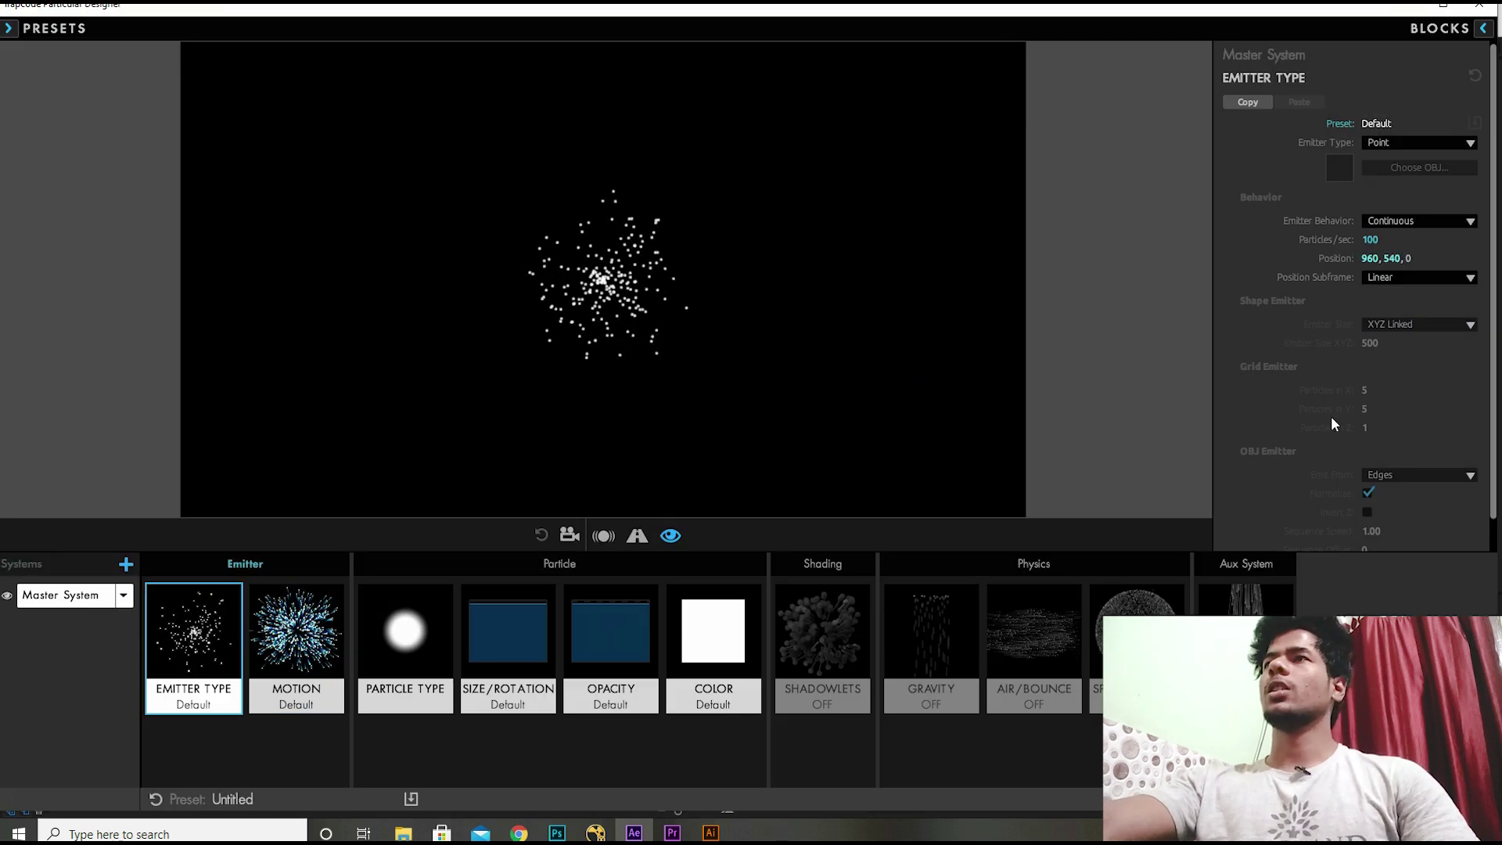
pyautogui.click(535, 640)
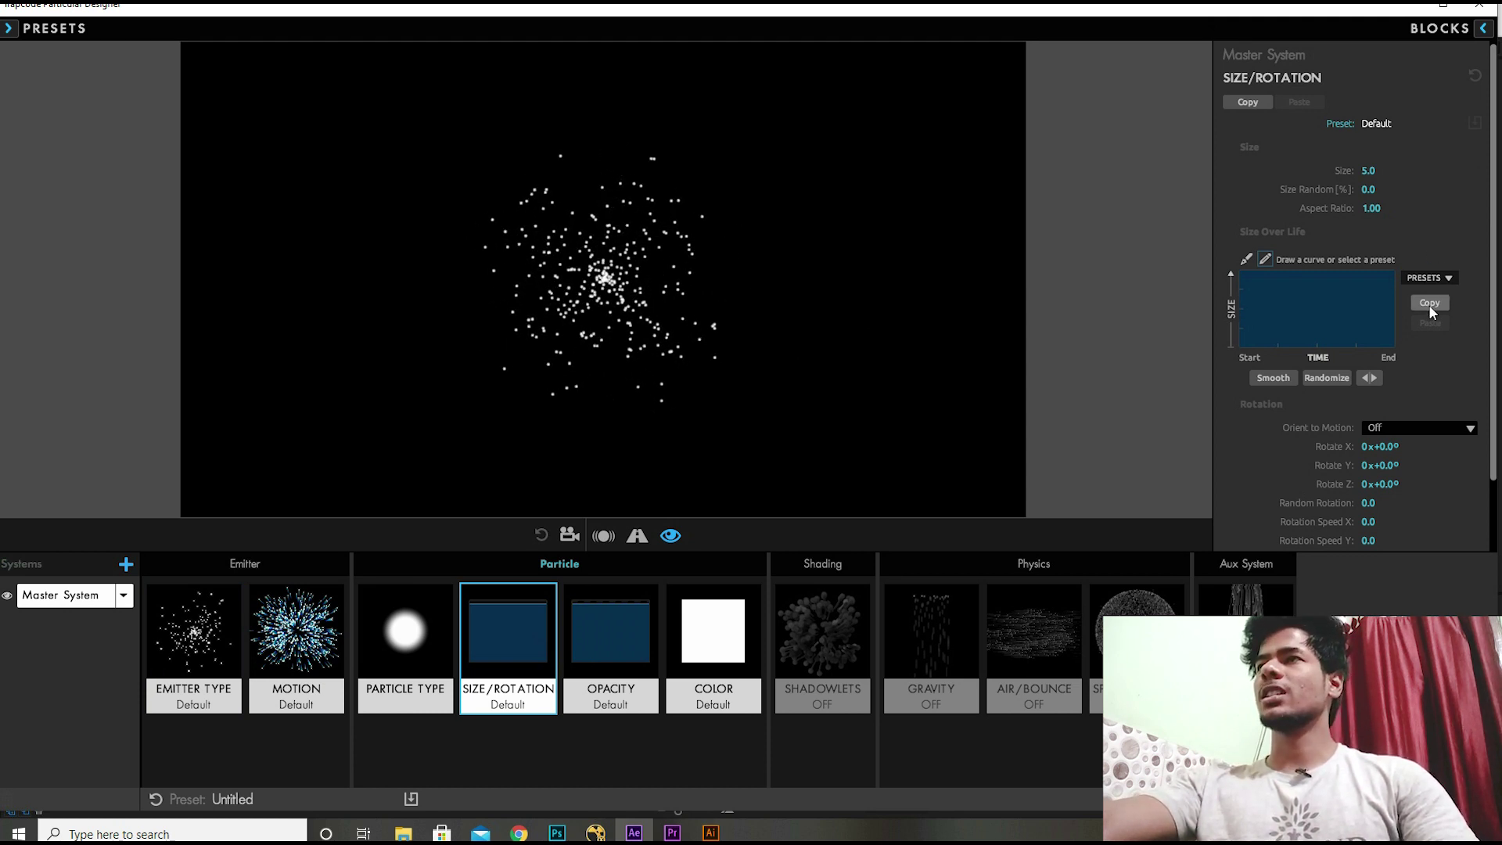
pyautogui.moveTo(1372, 171); pyautogui.dragTo(1333, 171)
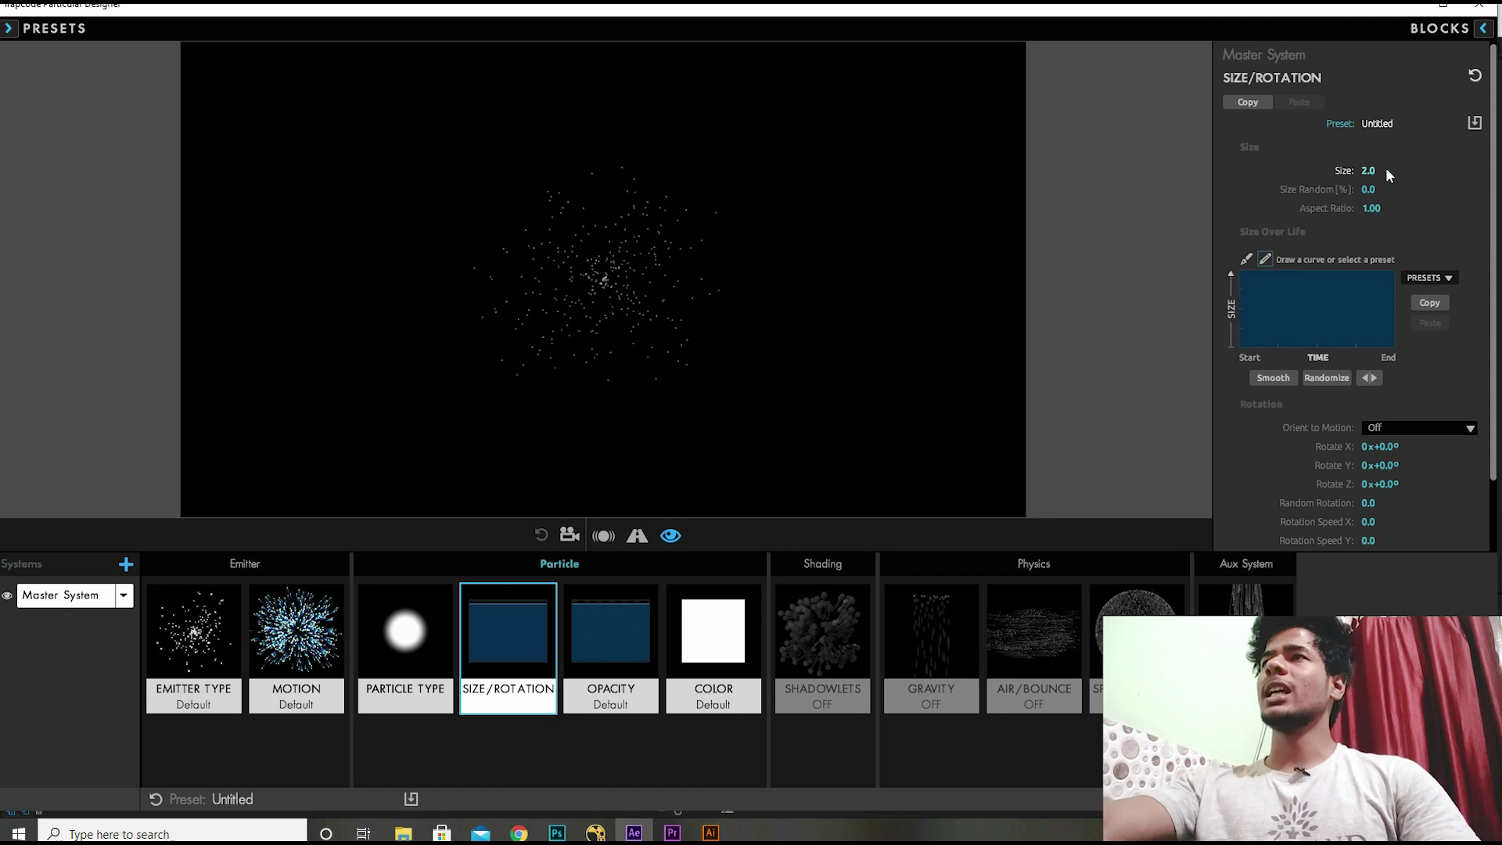
pyautogui.click(1475, 77)
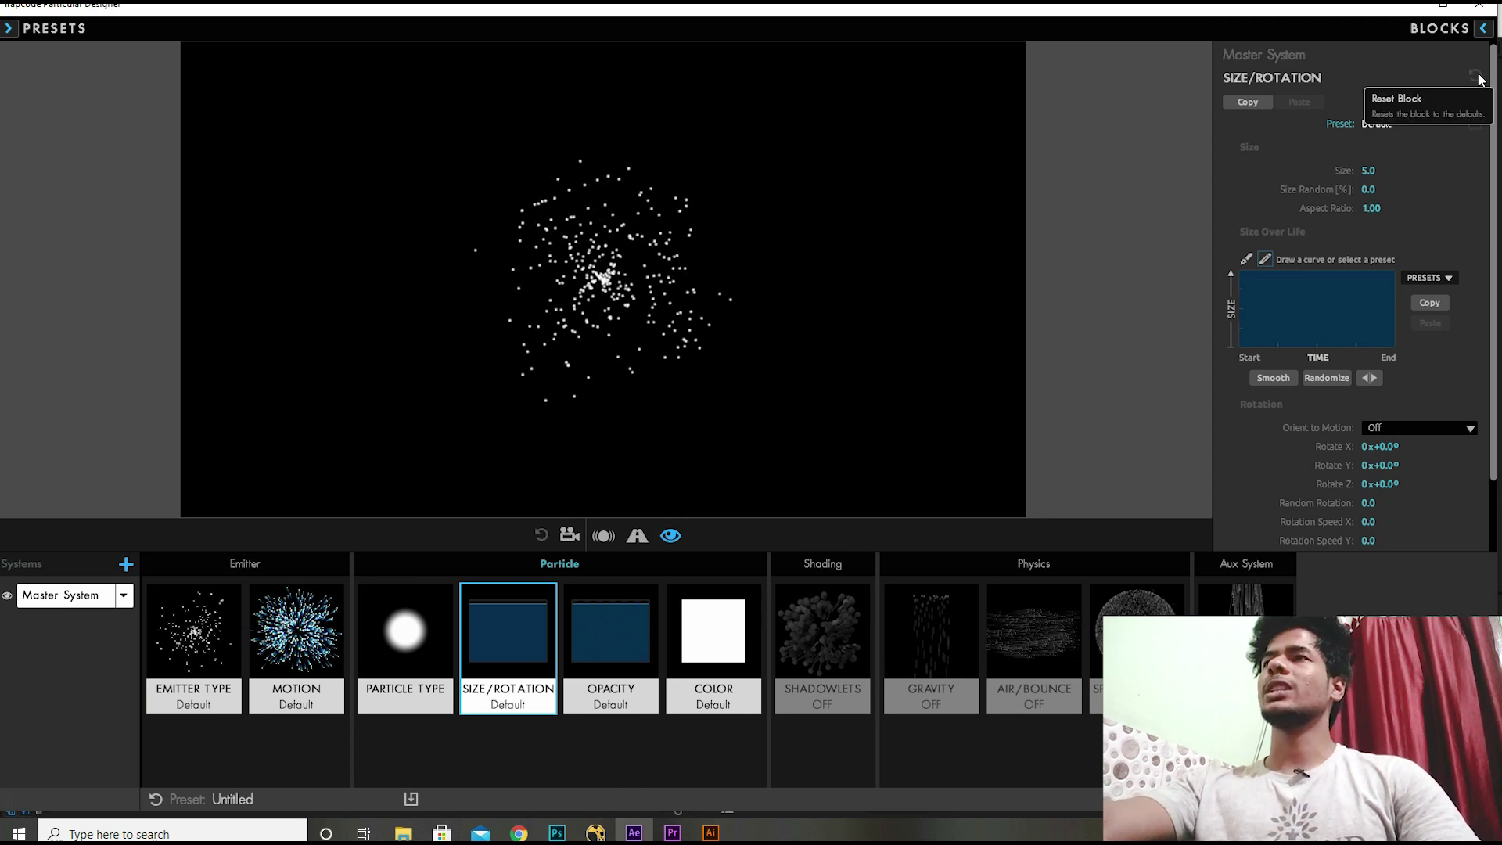
pyautogui.moveTo(1368, 170); pyautogui.dragTo(1330, 169)
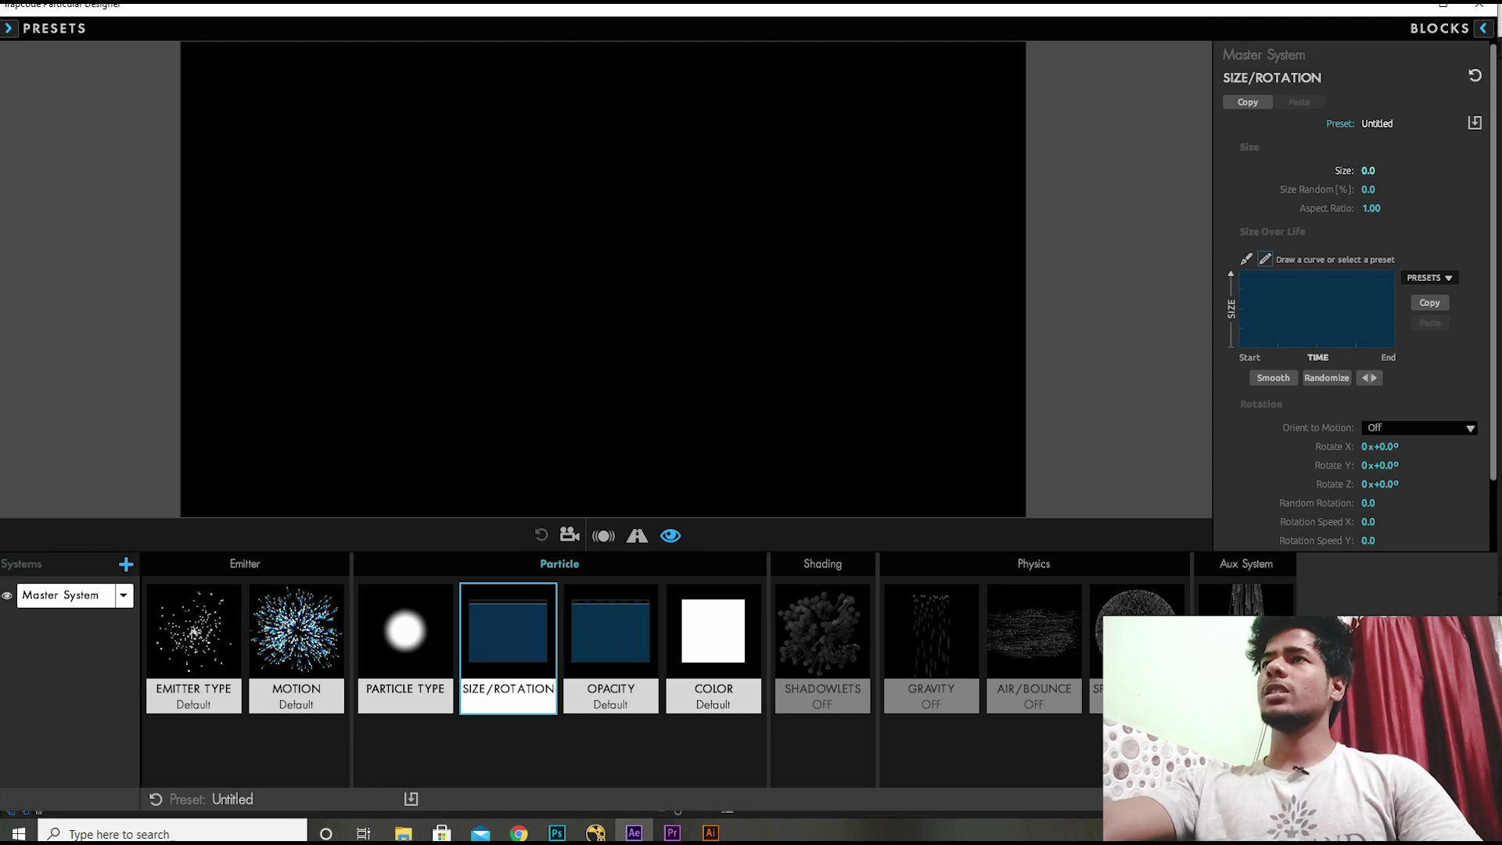
# - Try particle sizes 30 and 42, then set Size to 3.0
pyautogui.click(1368, 170)
pyautogui.write('30.0')
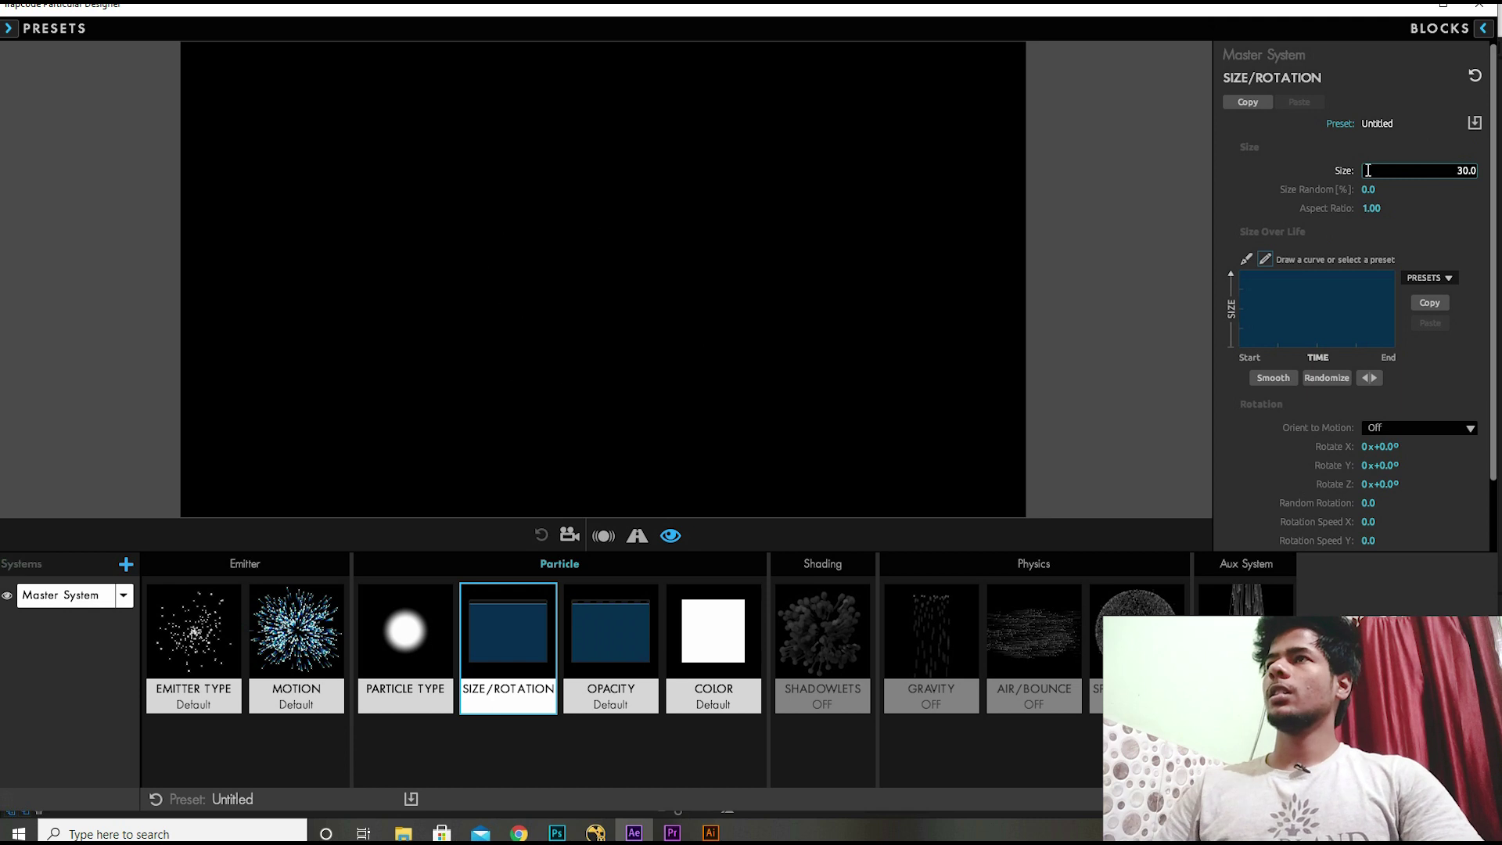
pyautogui.press('Return')
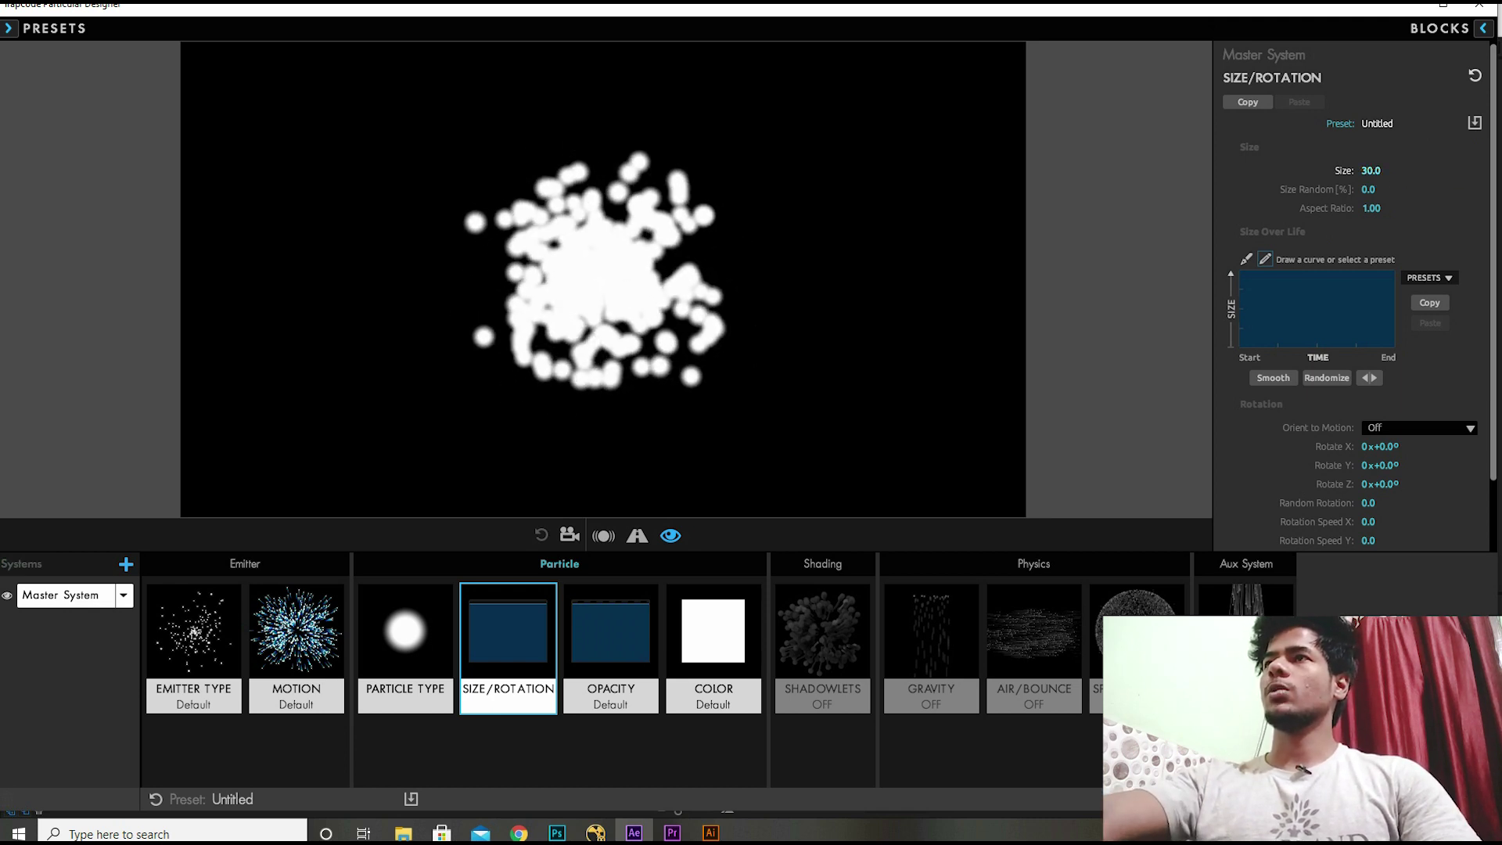
pyautogui.moveTo(1371, 170); pyautogui.dragTo(1400, 169)
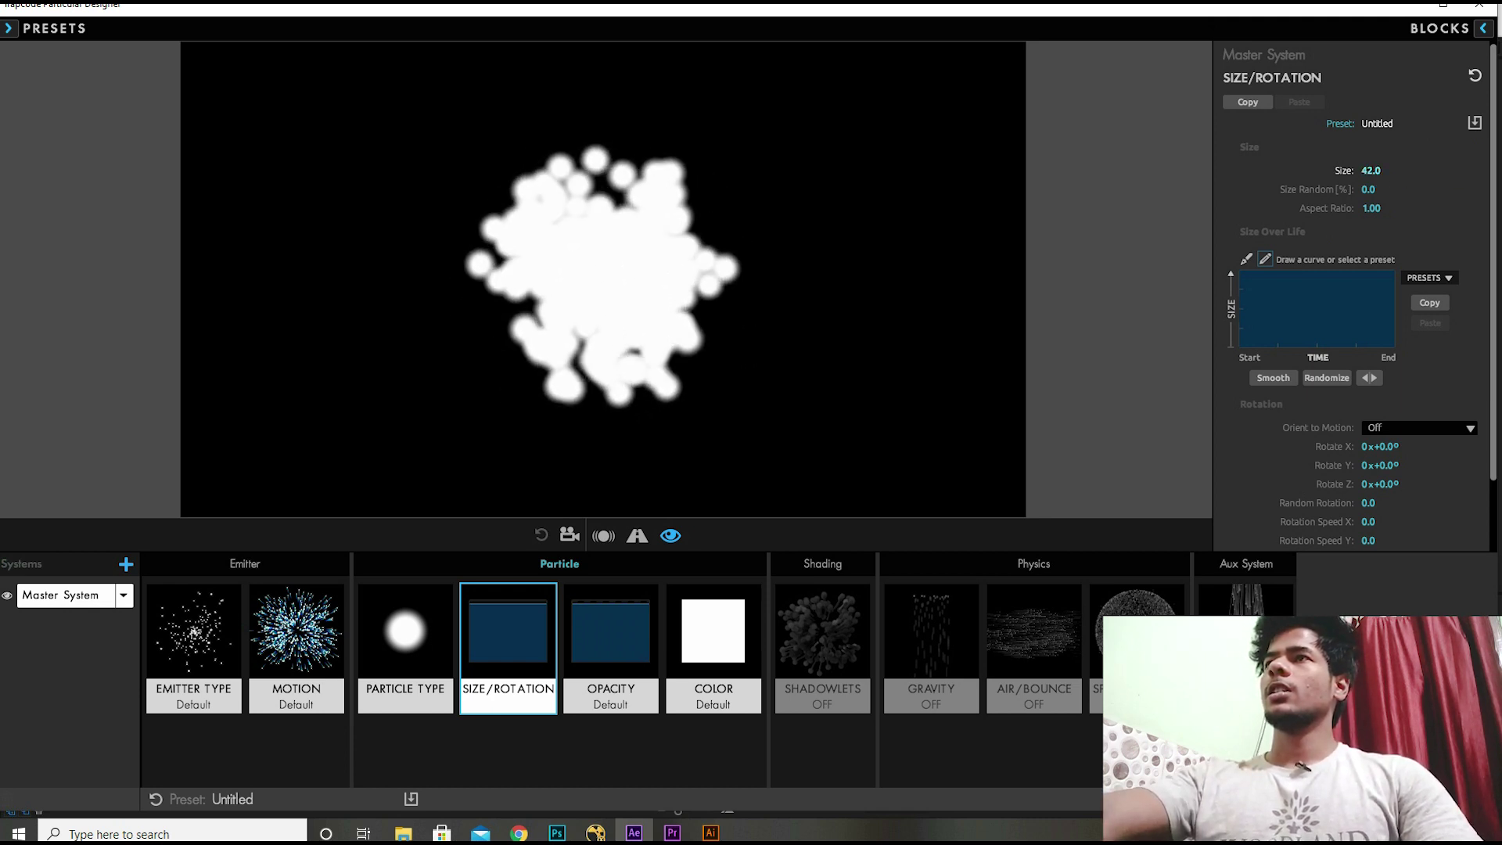
pyautogui.click(1371, 170)
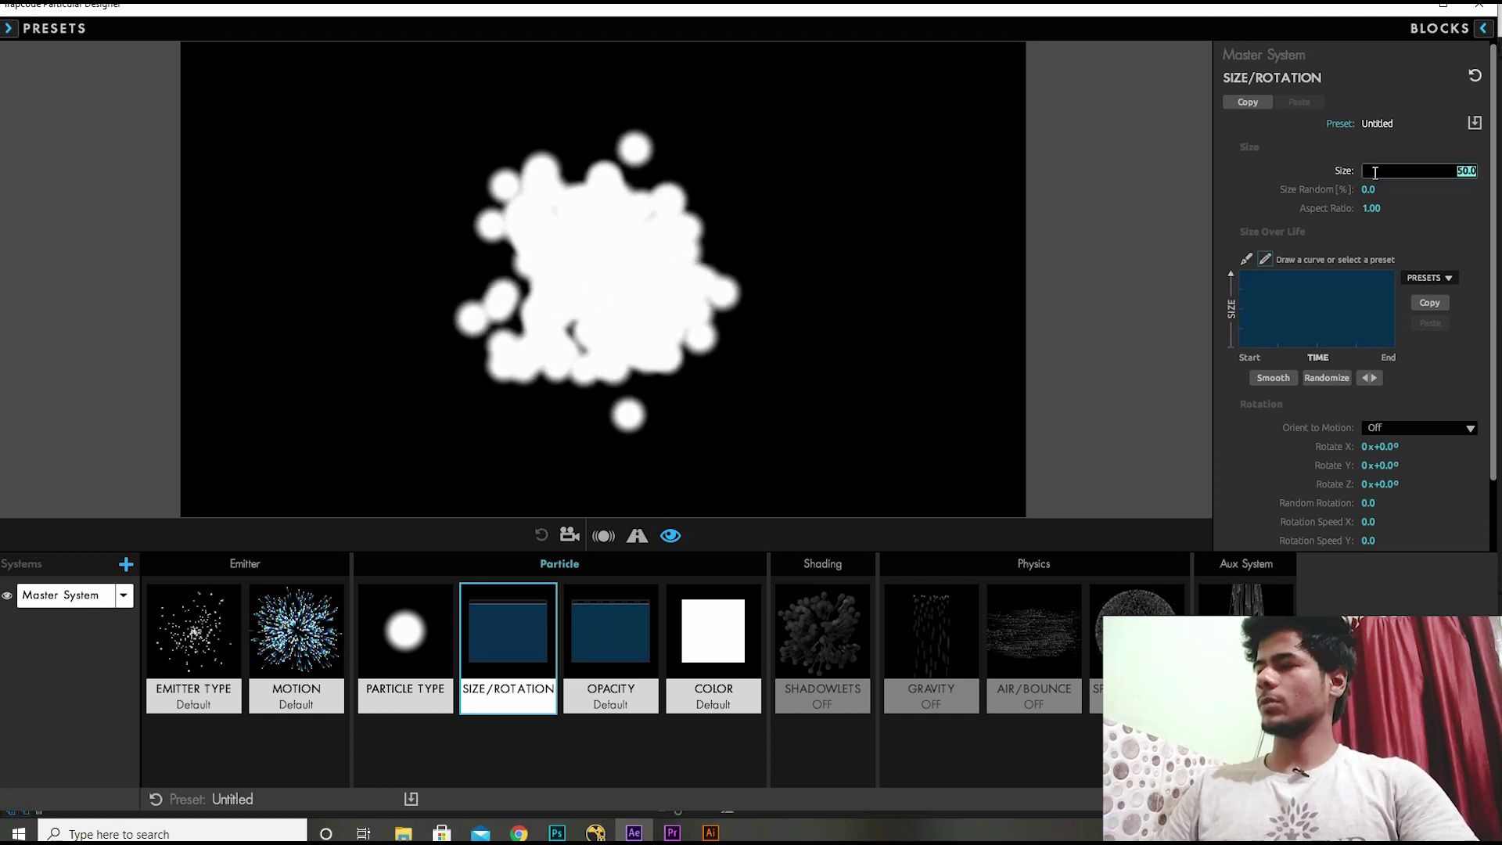
pyautogui.write('3')
pyautogui.press('Return')
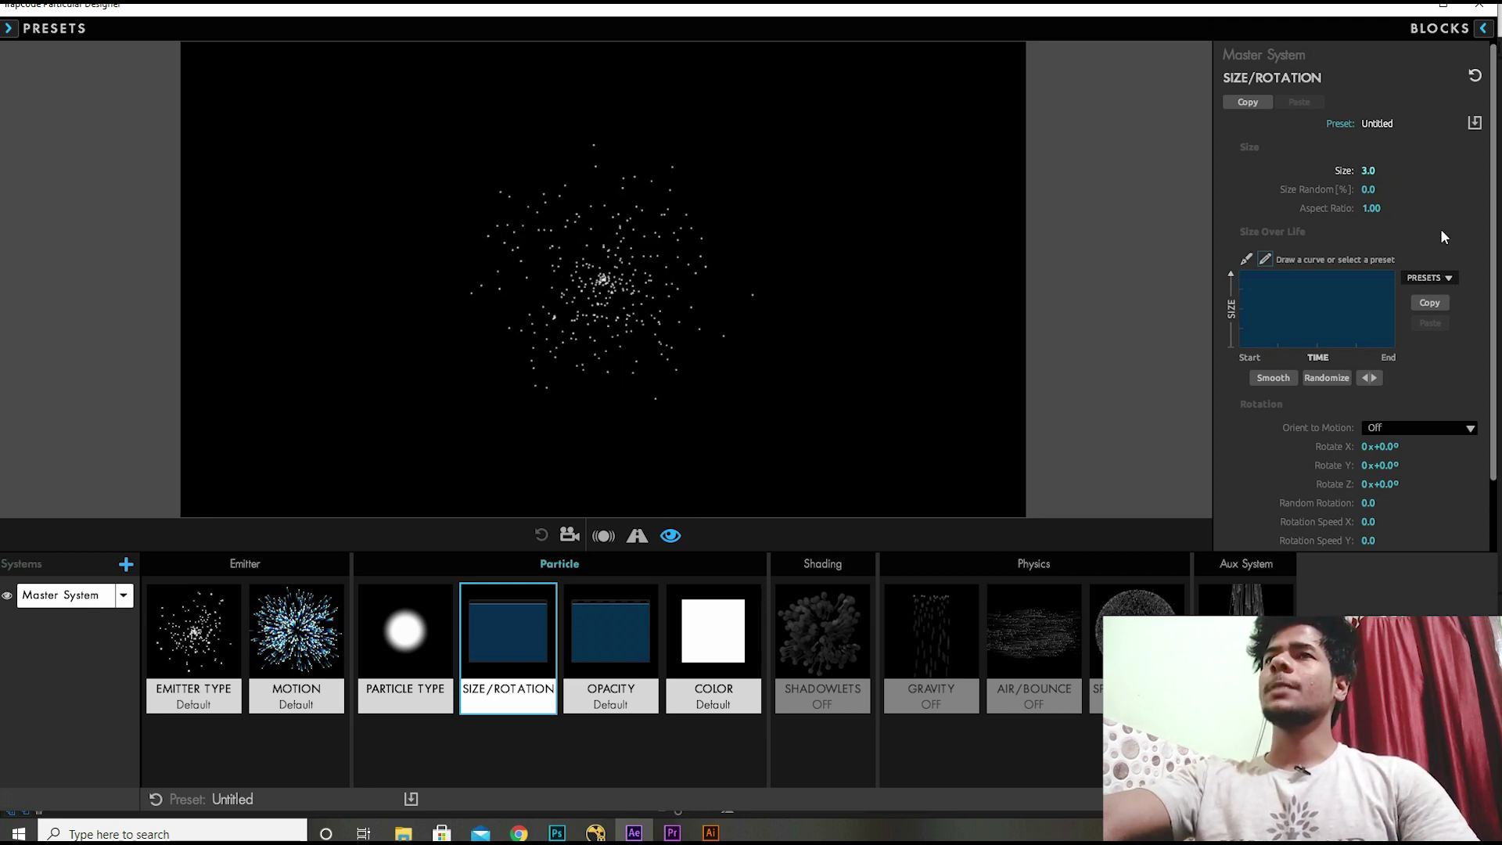
# - Start saving the size settings as a preset named 'fdkril', then cancel without saving
pyautogui.click(1474, 124)
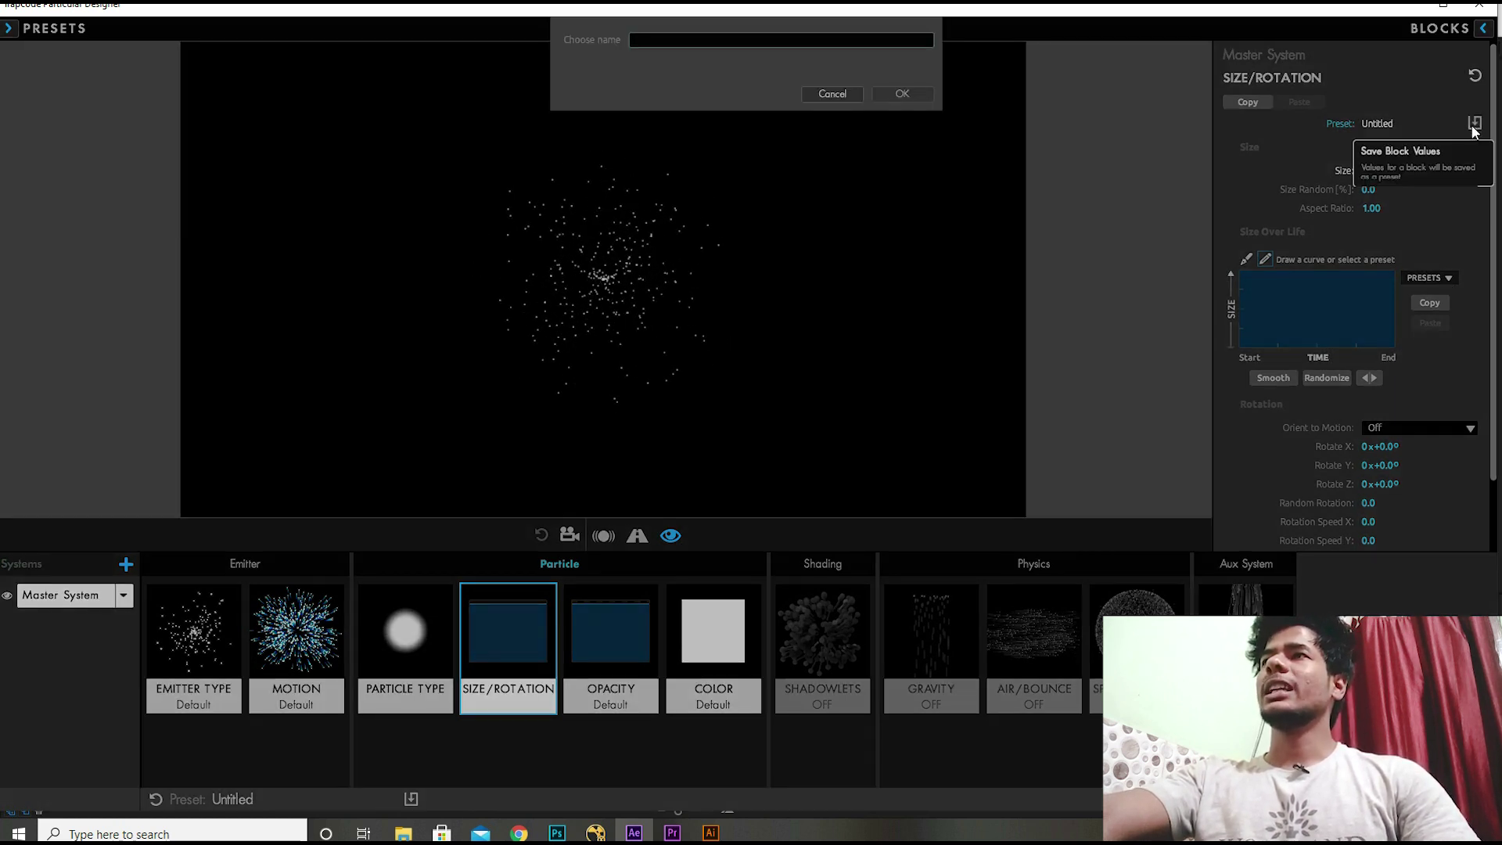
pyautogui.write('fdkri')
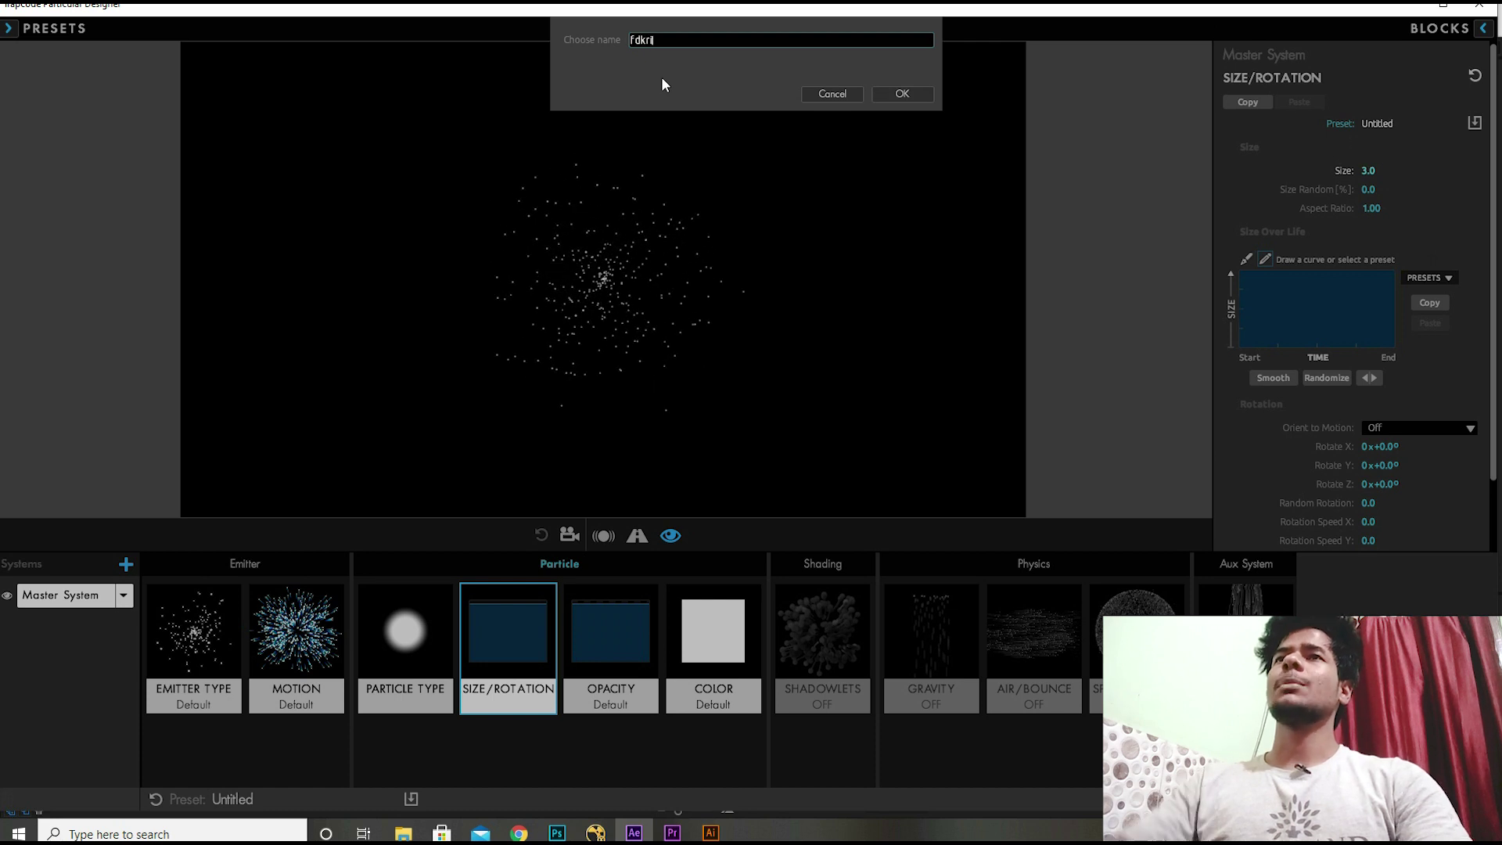
pyautogui.write('l')
pyautogui.click(855, 96)
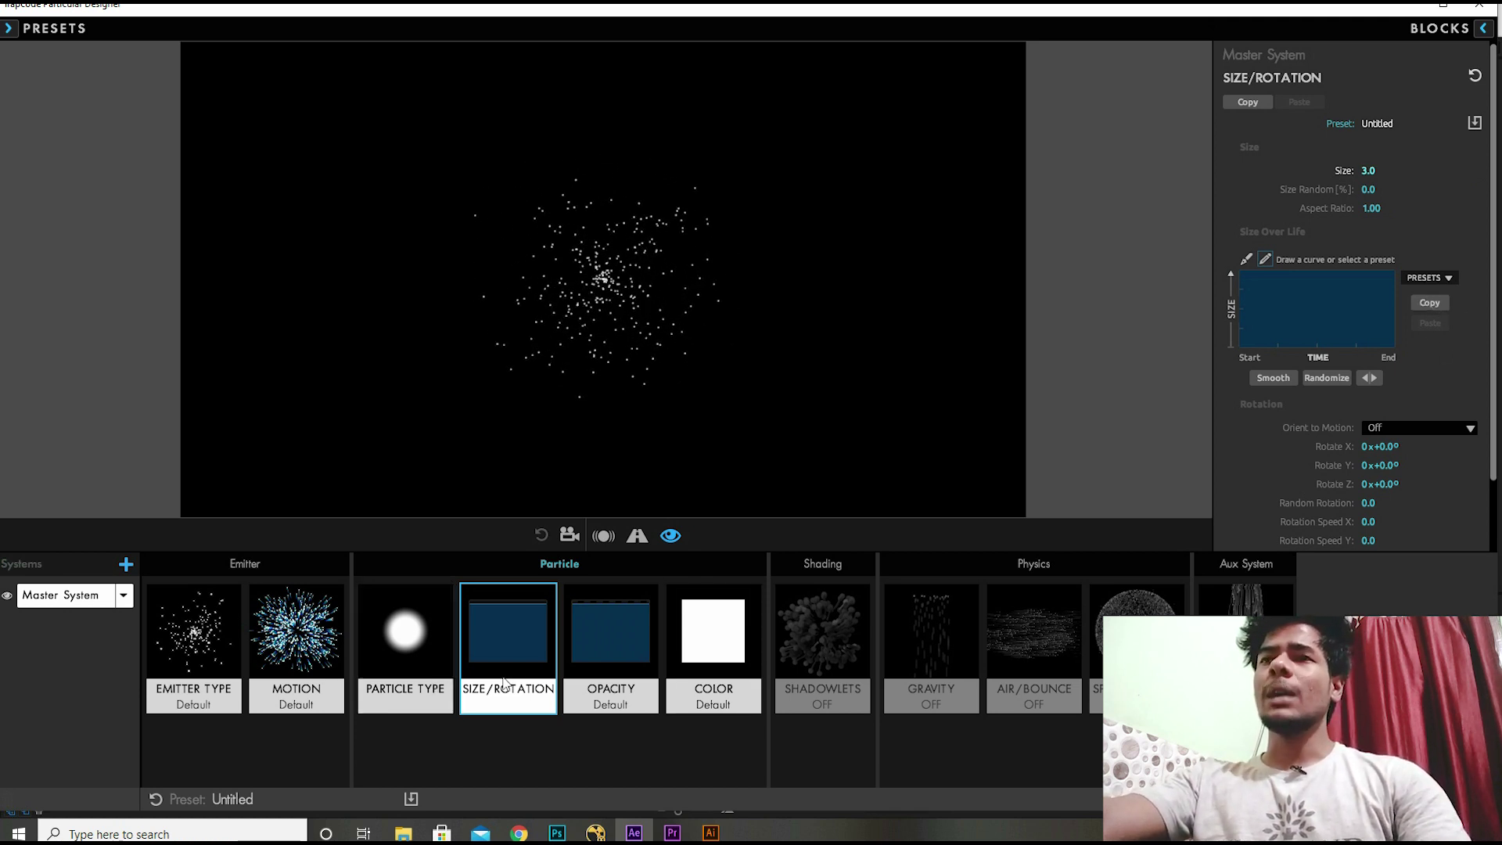
# - Set Master System opacity to 84 and try the fade-out Opacity Over Life preset
pyautogui.click(612, 652)
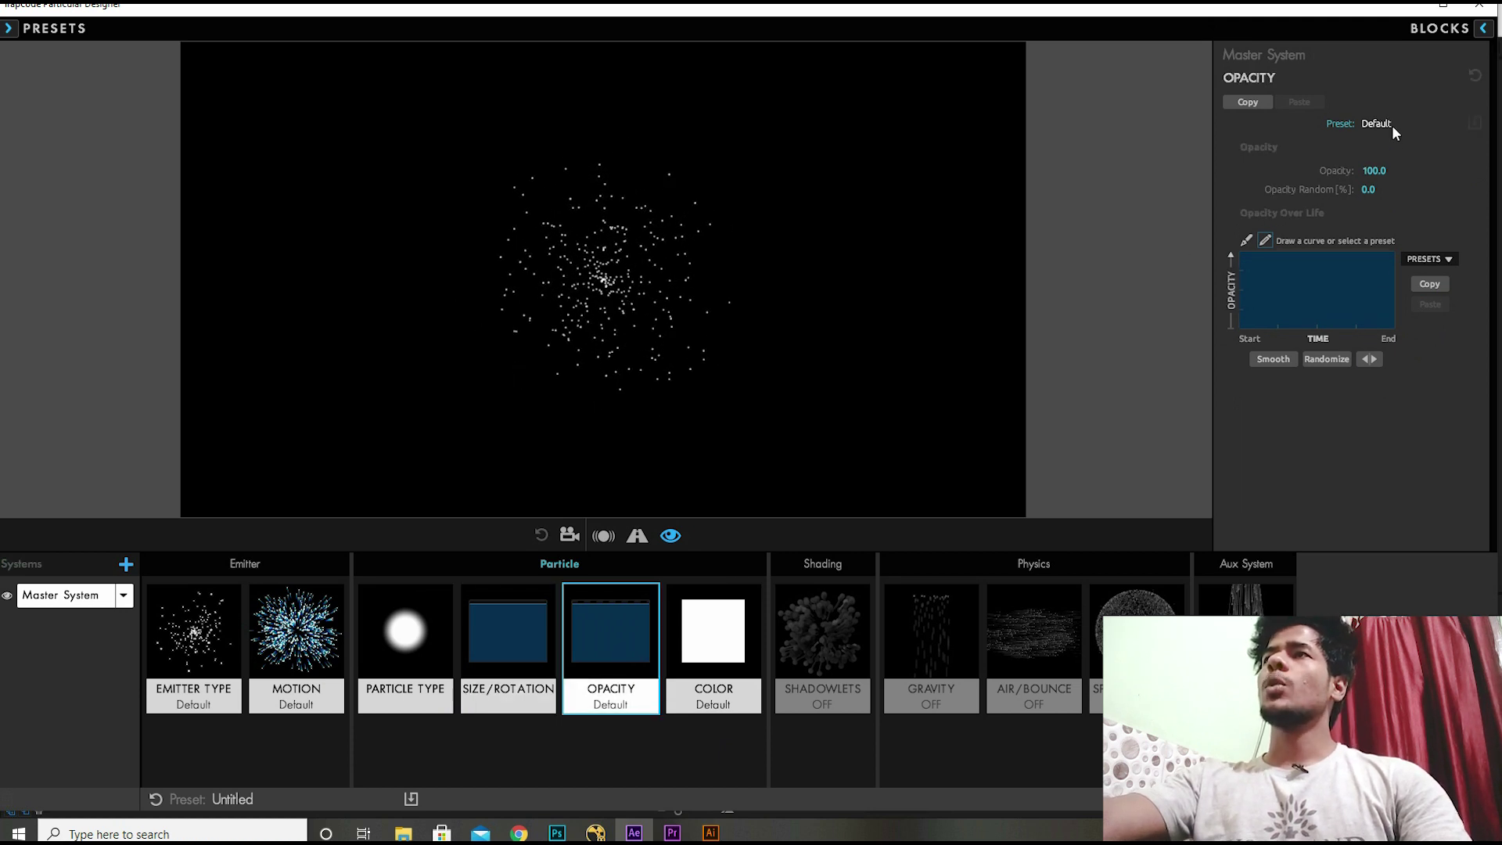
pyautogui.moveTo(1374, 170)
pyautogui.mouseDown()
pyautogui.moveTo(1338, 171)
pyautogui.moveTo(1455, 134)
pyautogui.mouseUp()
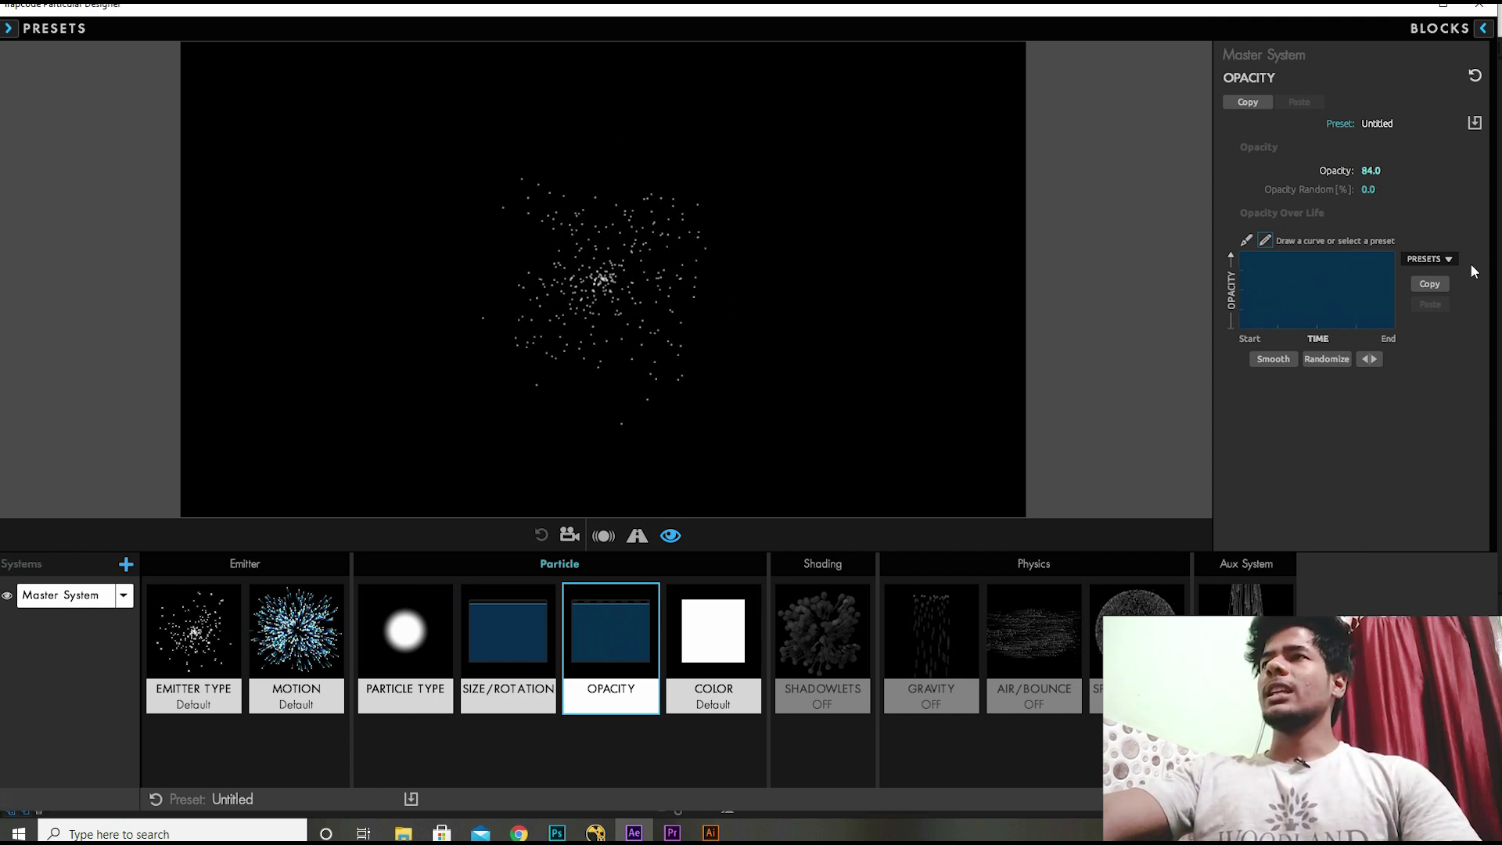
pyautogui.click(1444, 260)
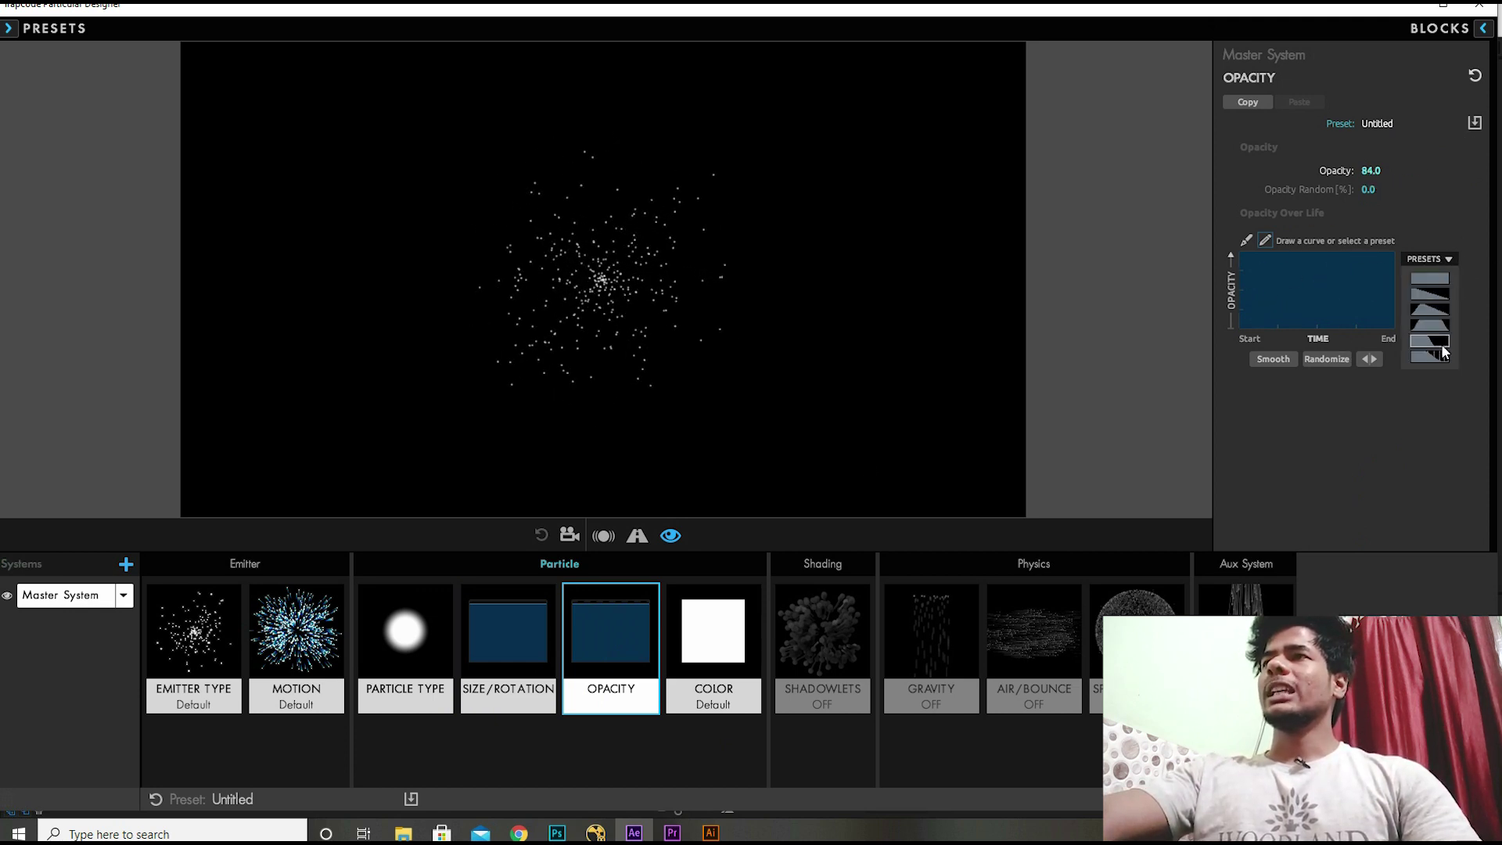
pyautogui.click(1434, 295)
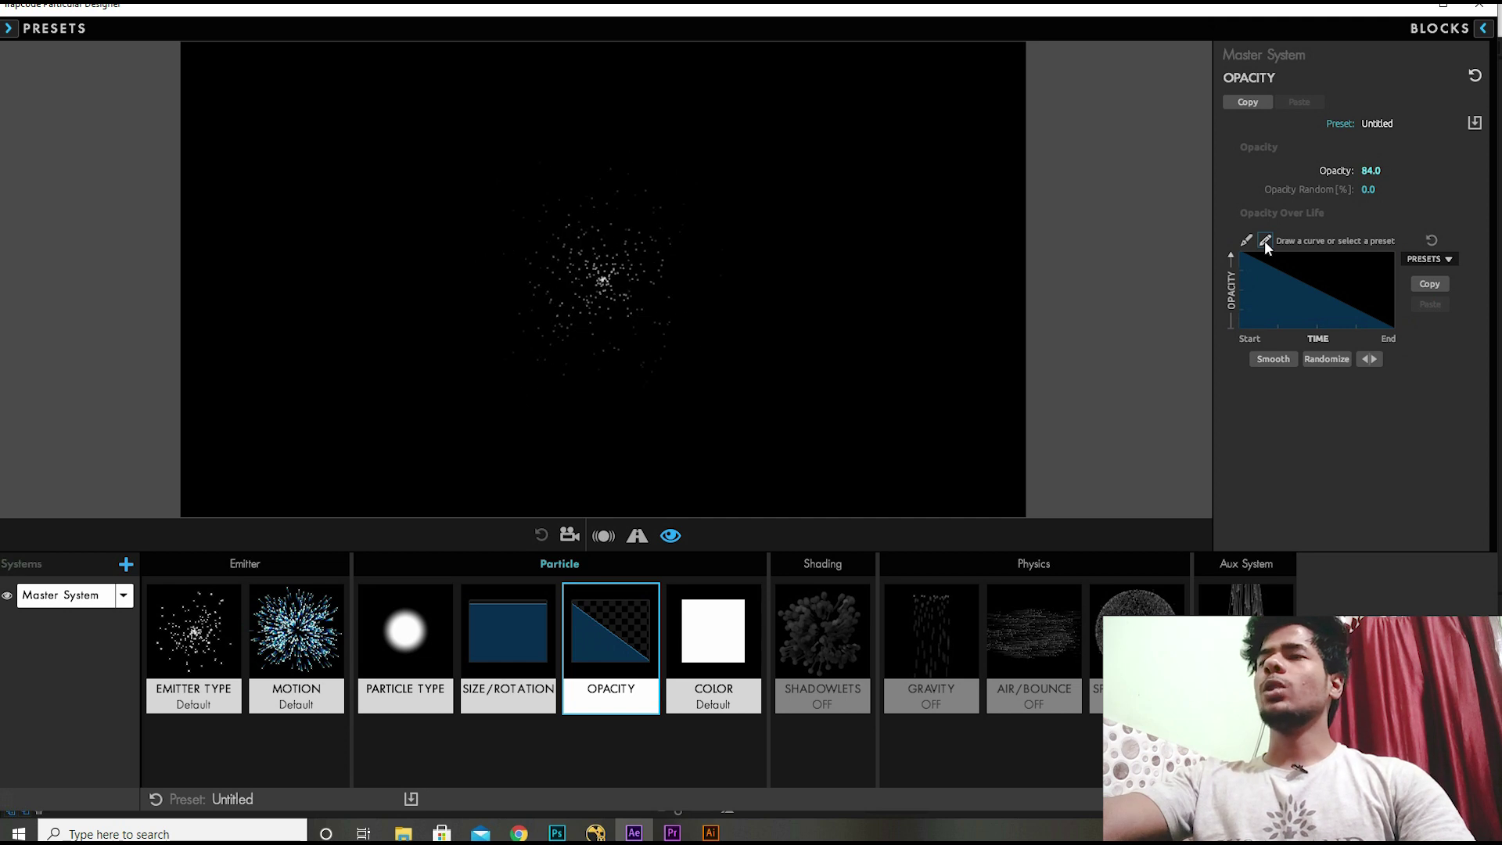
# - Sketch and edit the Opacity Over Life curve, then reset it to flat
pyautogui.moveTo(1272, 267)
pyautogui.mouseDown()
pyautogui.moveTo(1261, 305)
pyautogui.moveTo(1280, 316)
pyautogui.moveTo(1242, 294)
pyautogui.moveTo(1316, 316)
pyautogui.mouseUp()
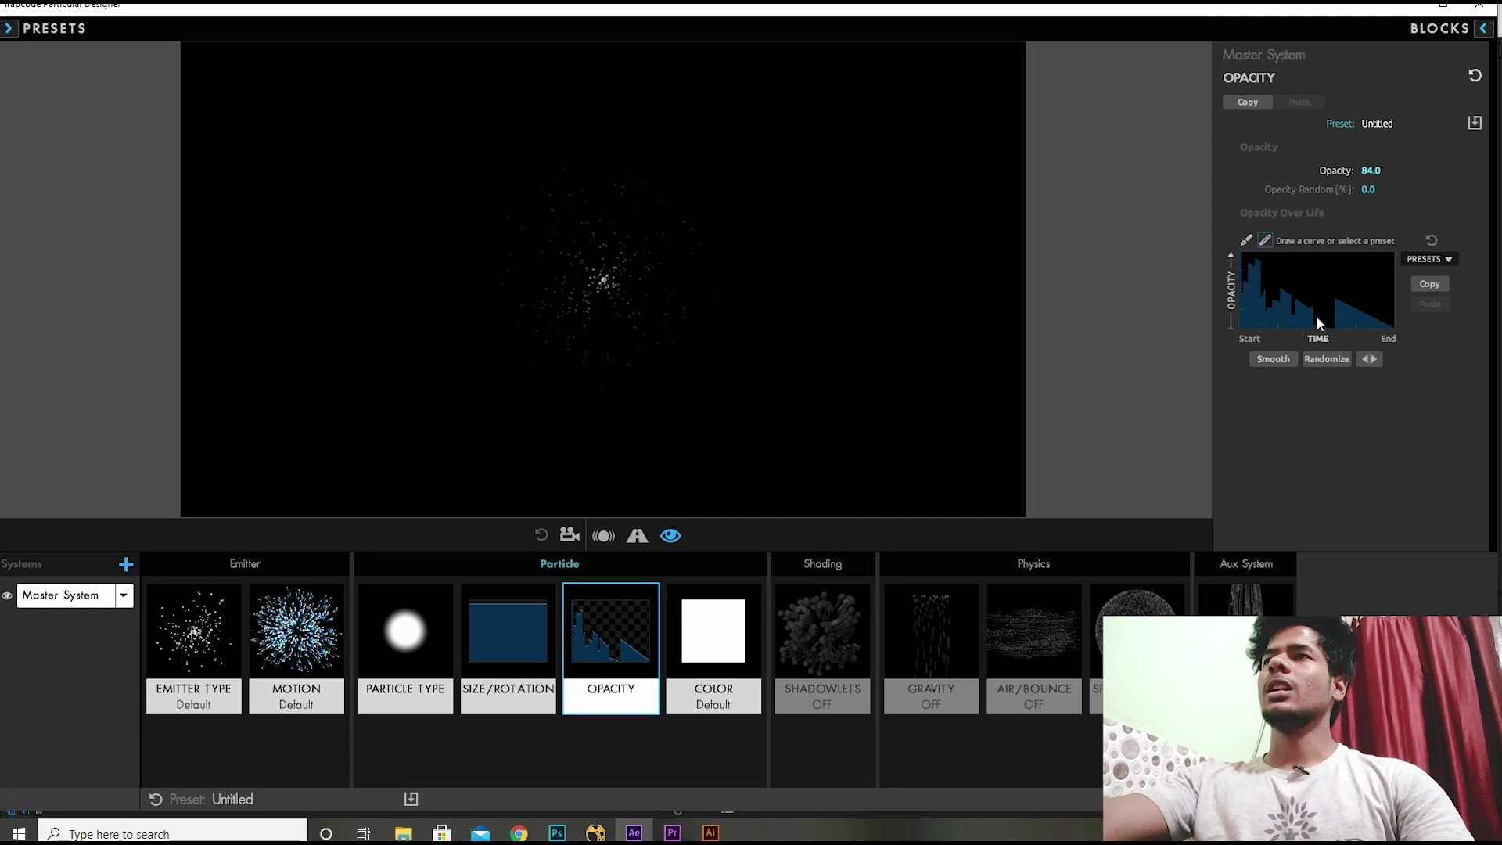
pyautogui.click(1245, 240)
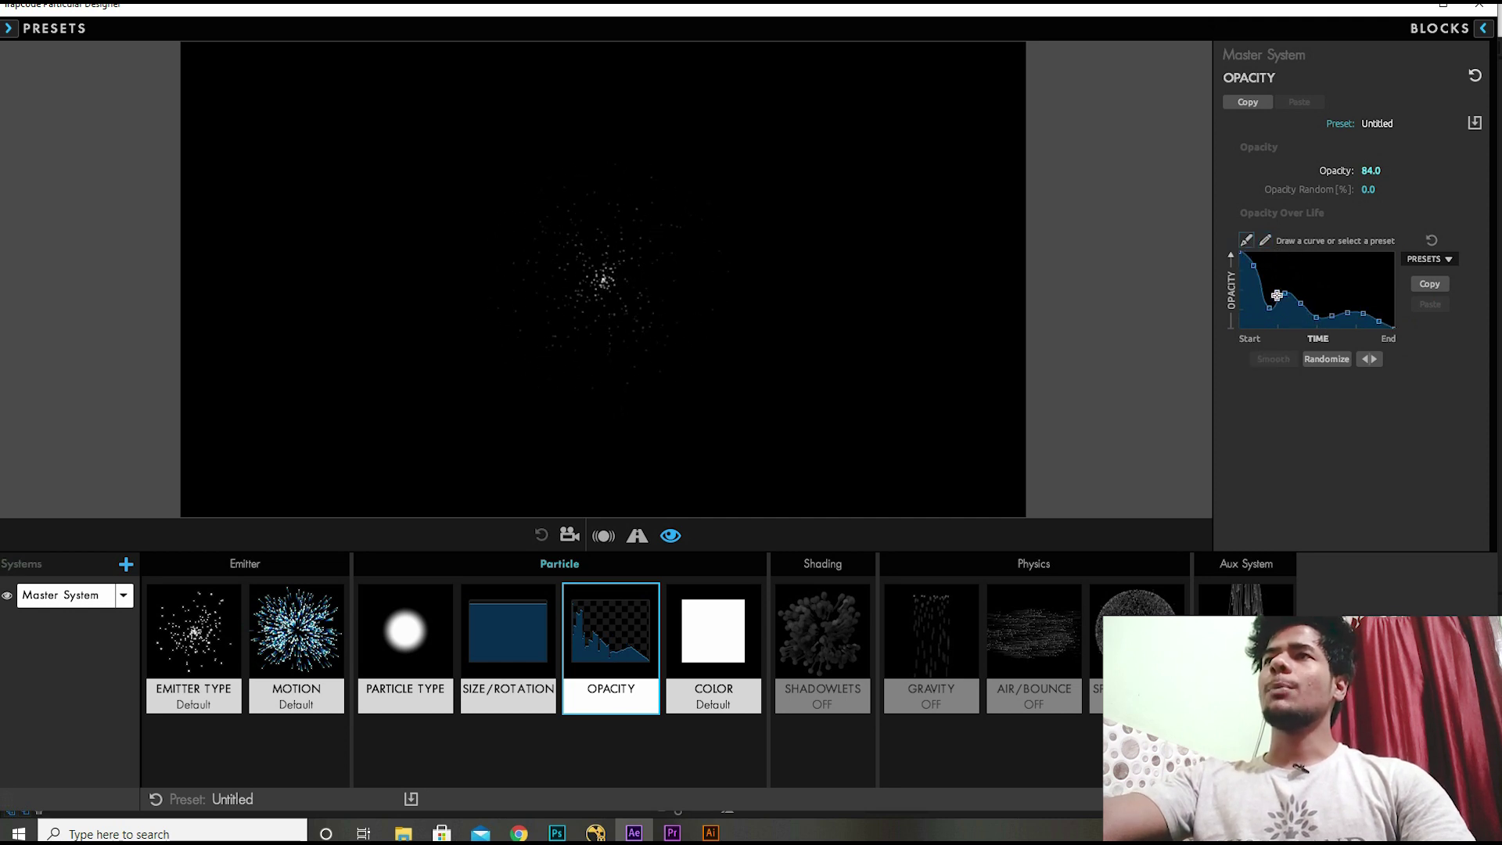
pyautogui.moveTo(1255, 265); pyautogui.dragTo(1246, 271)
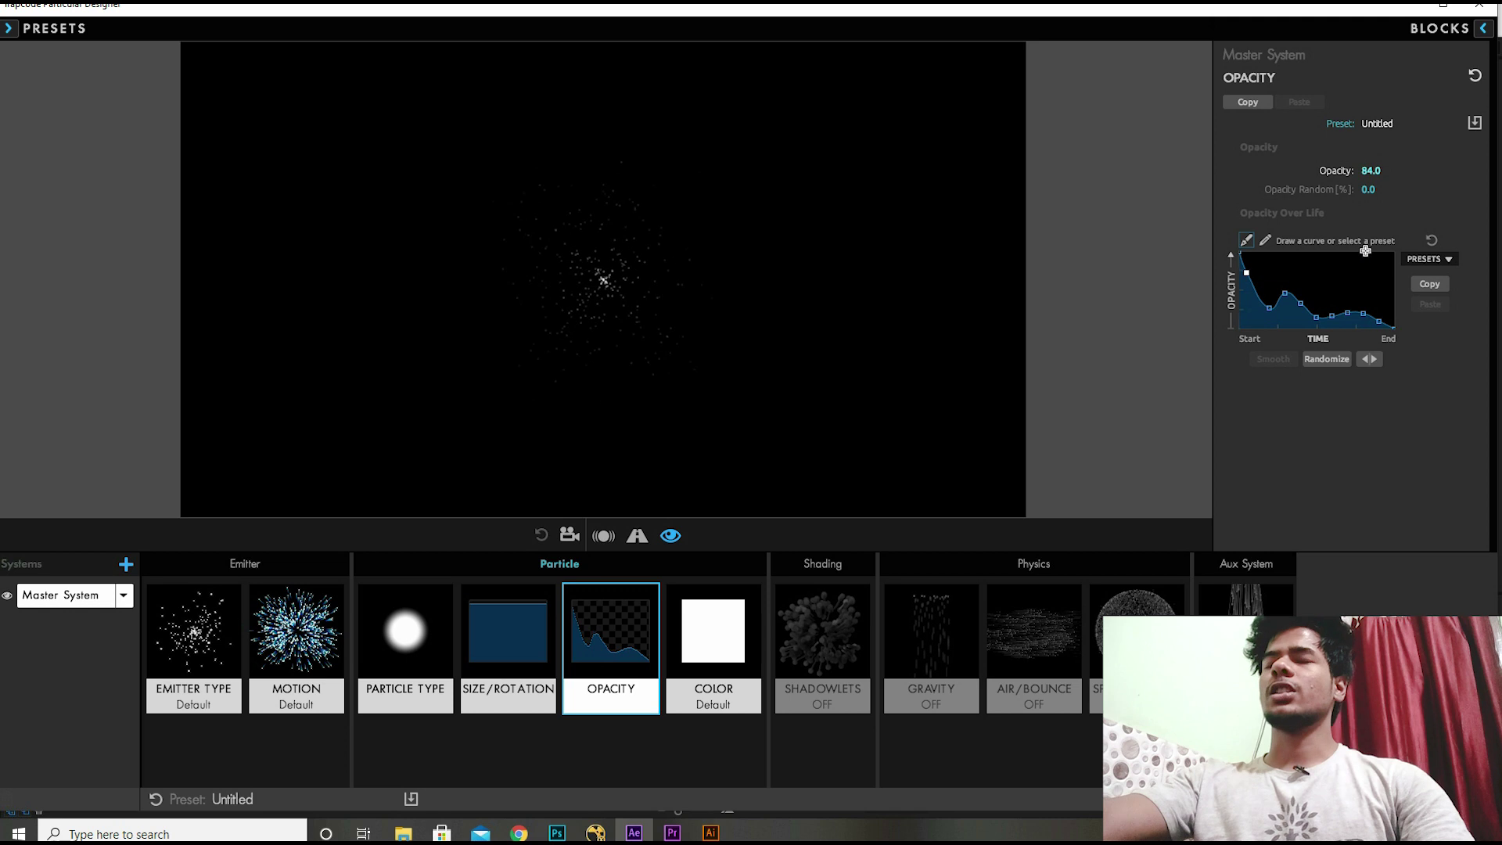
pyautogui.click(1431, 241)
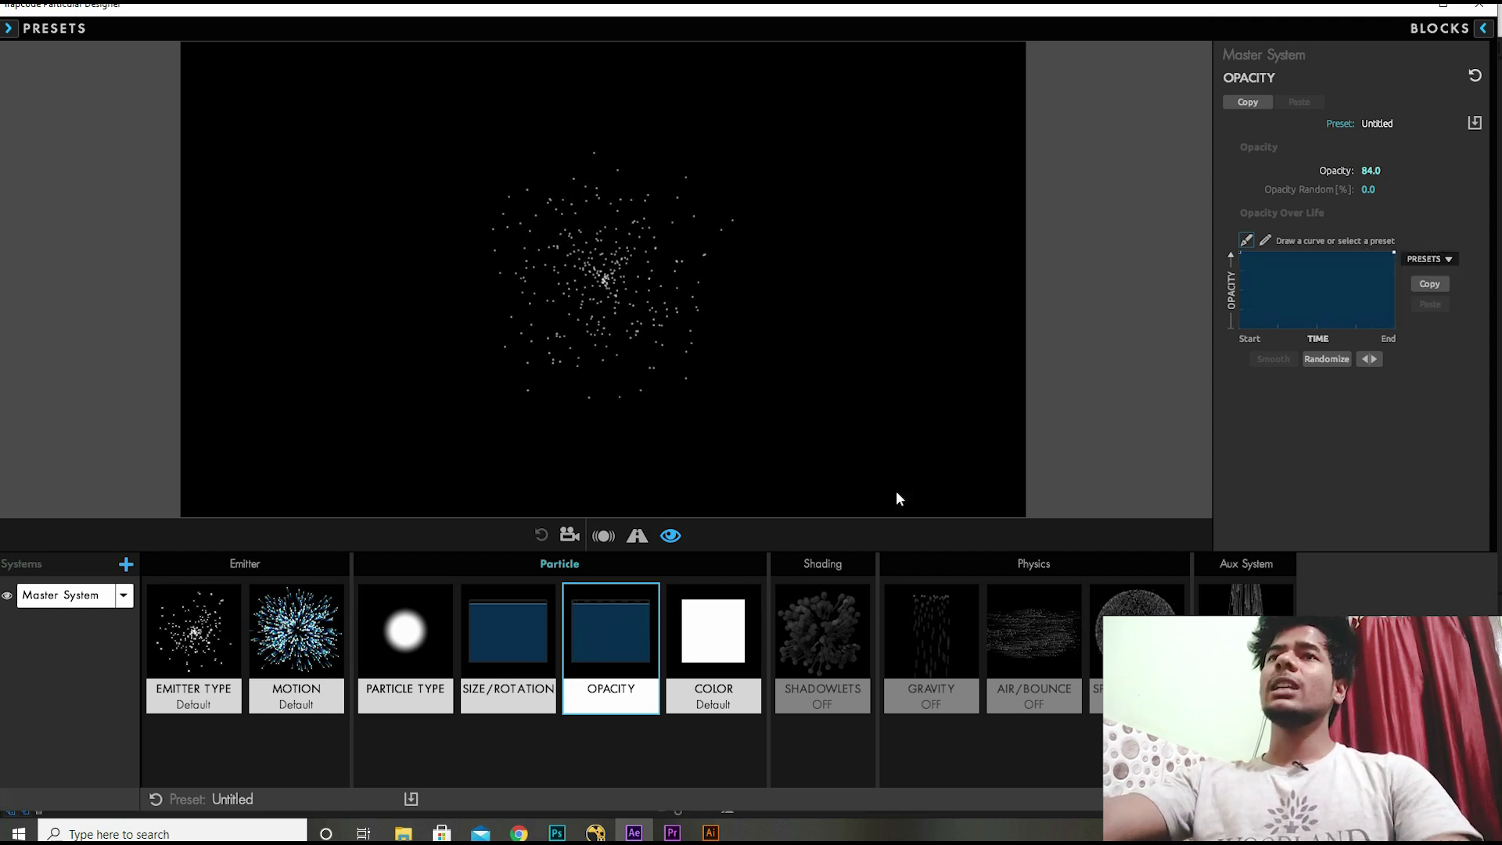
pyautogui.click(712, 634)
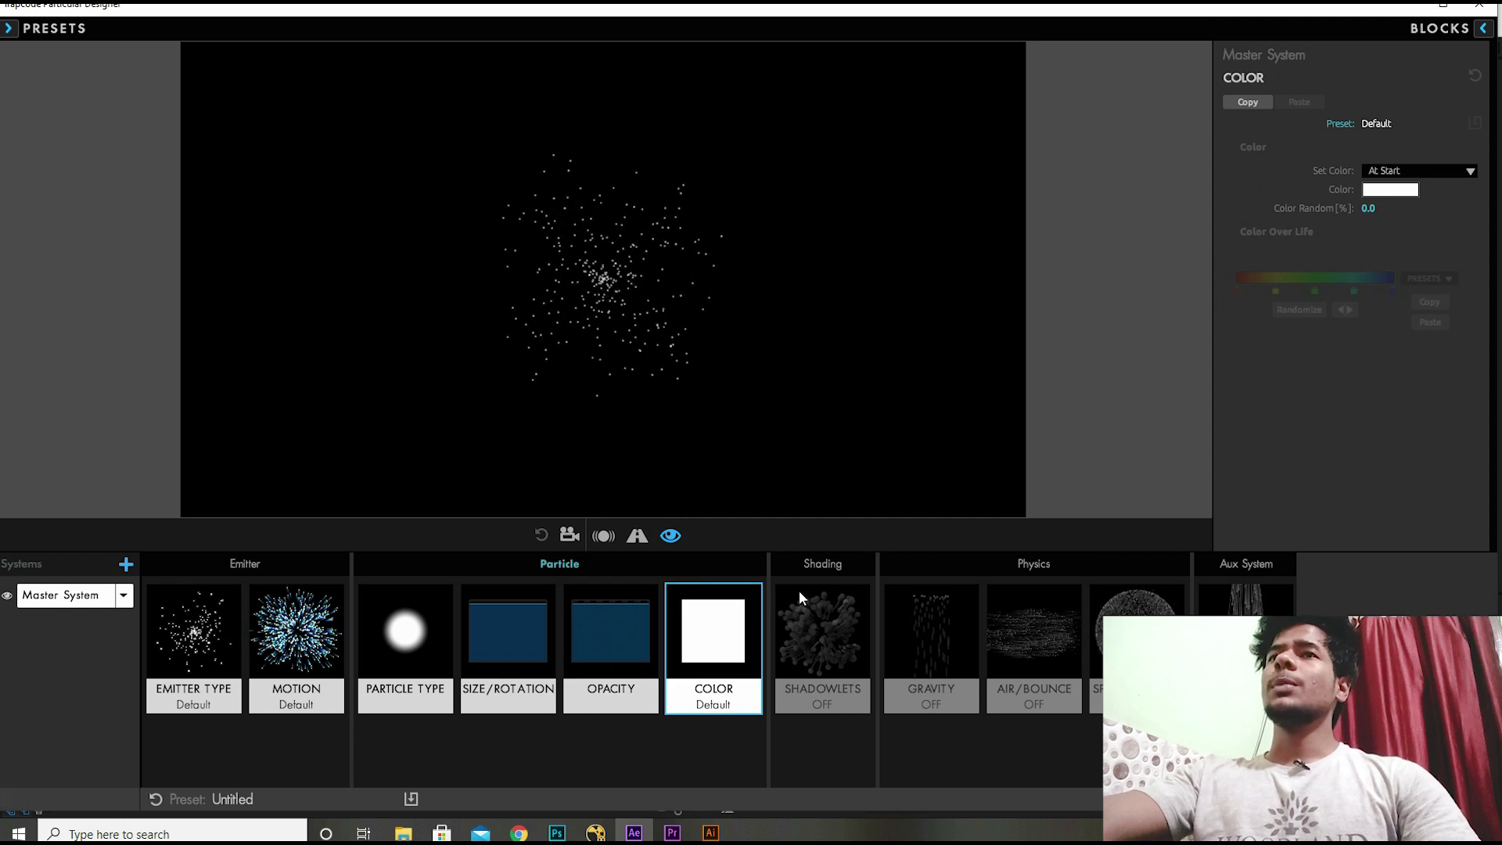
pyautogui.click(1396, 190)
pyautogui.click(838, 371)
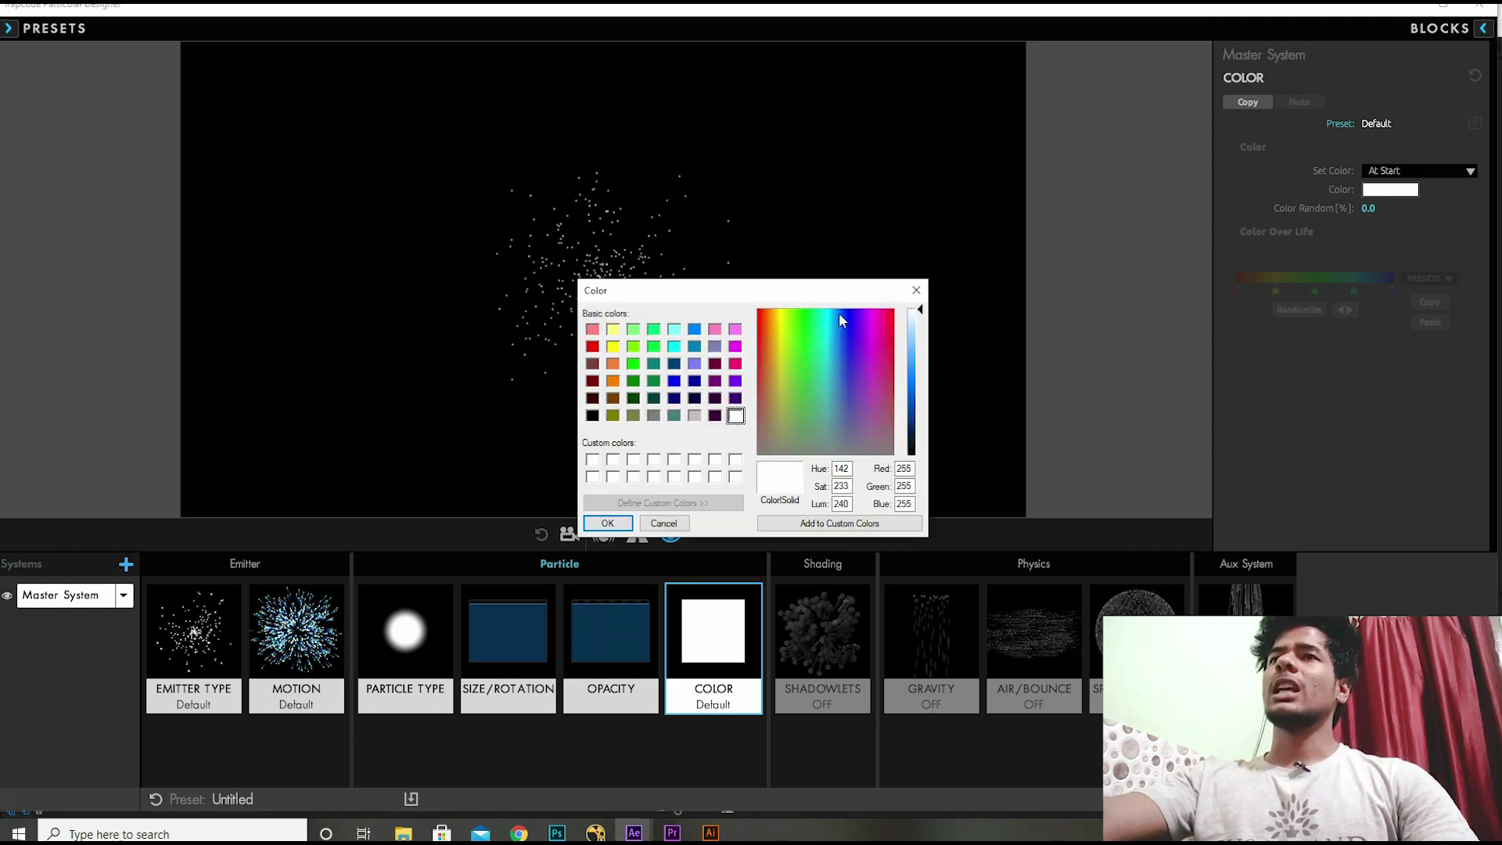
pyautogui.click(615, 524)
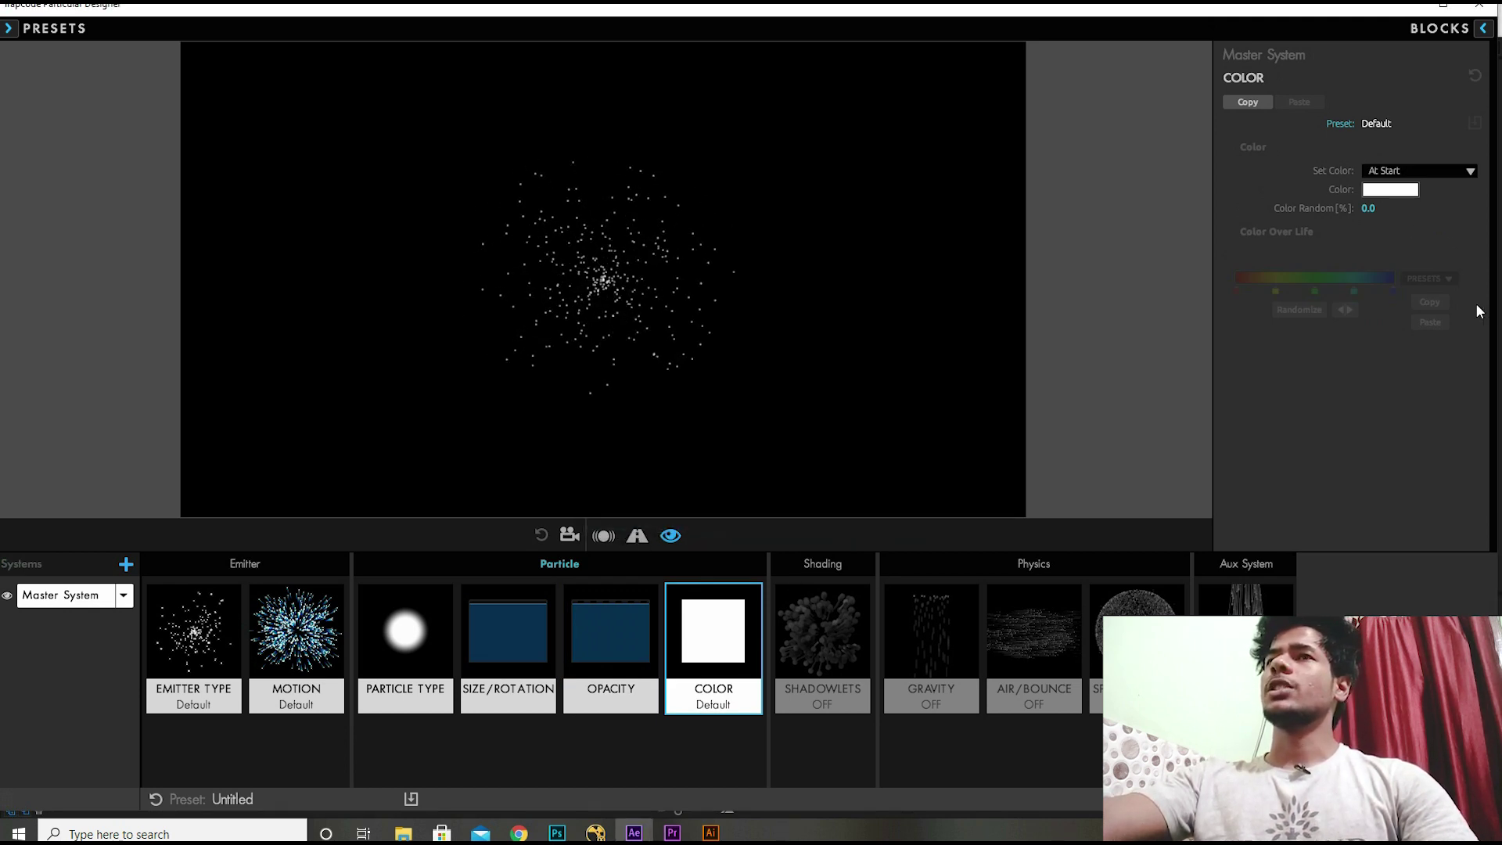
pyautogui.click(1403, 171)
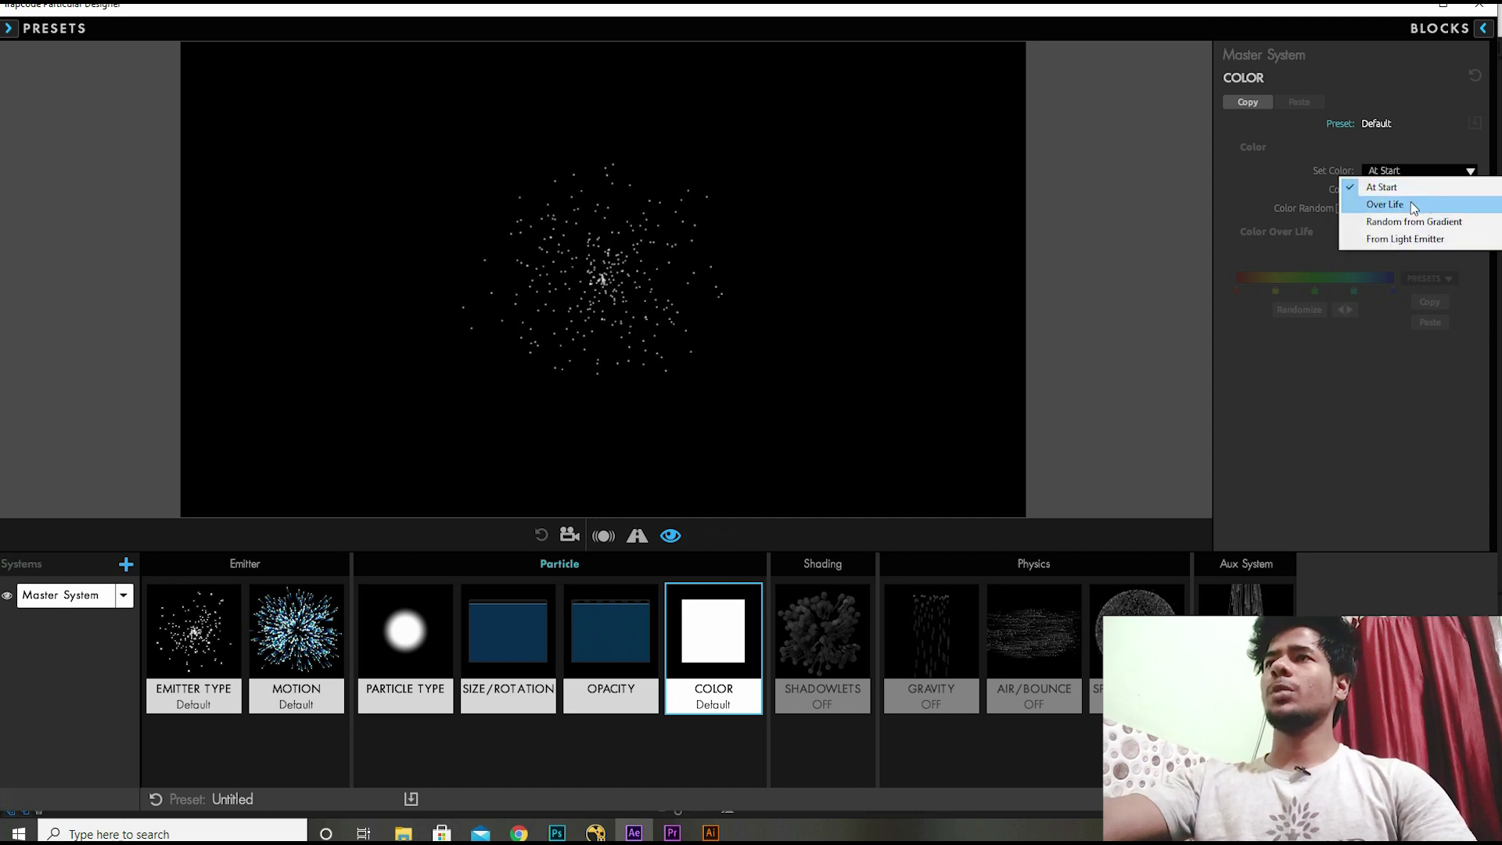
pyautogui.click(1410, 203)
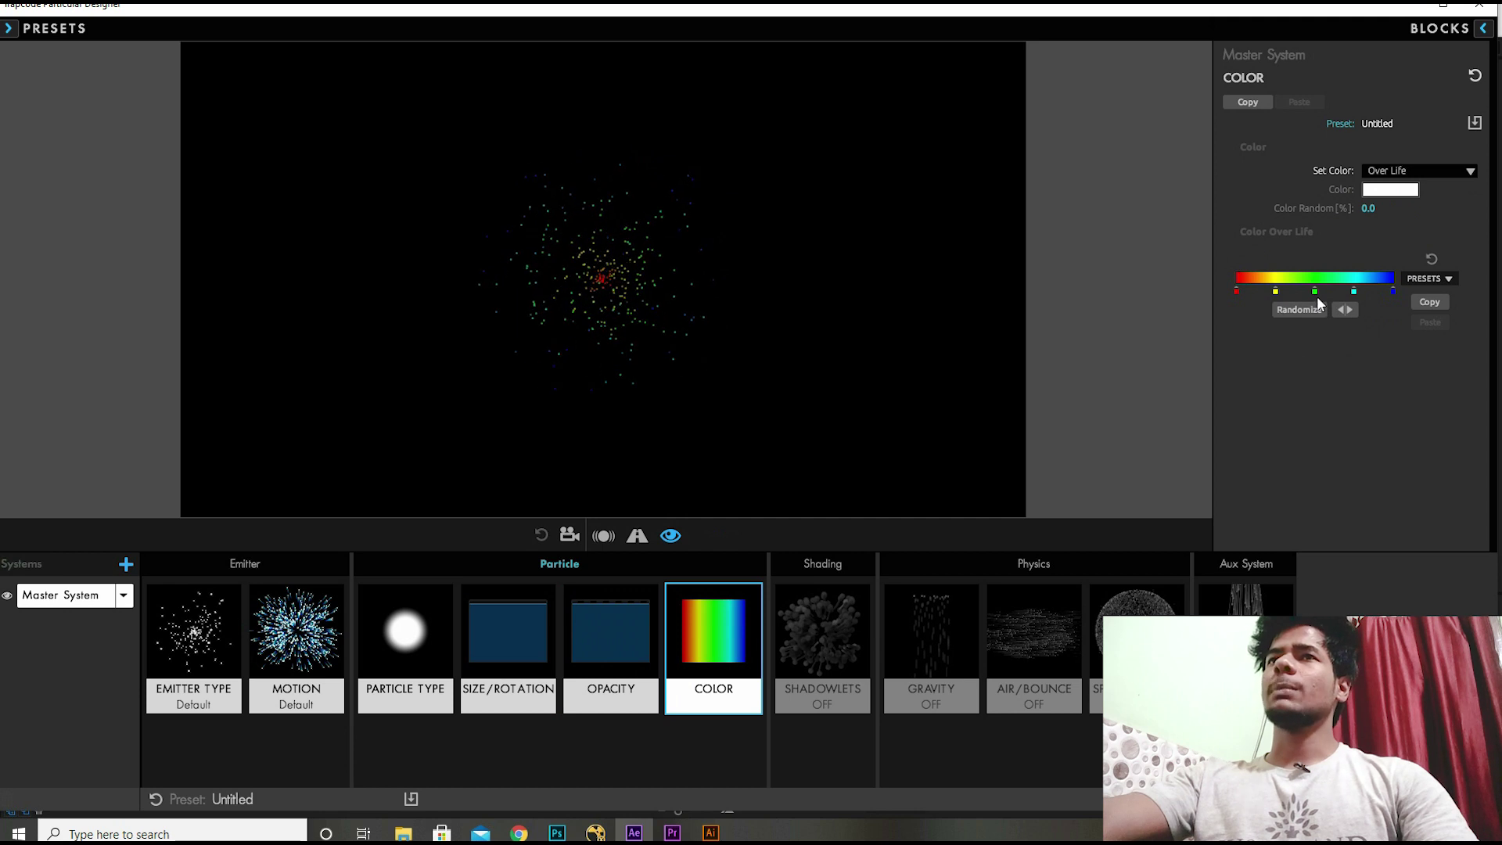
pyautogui.doubleClick(1276, 292)
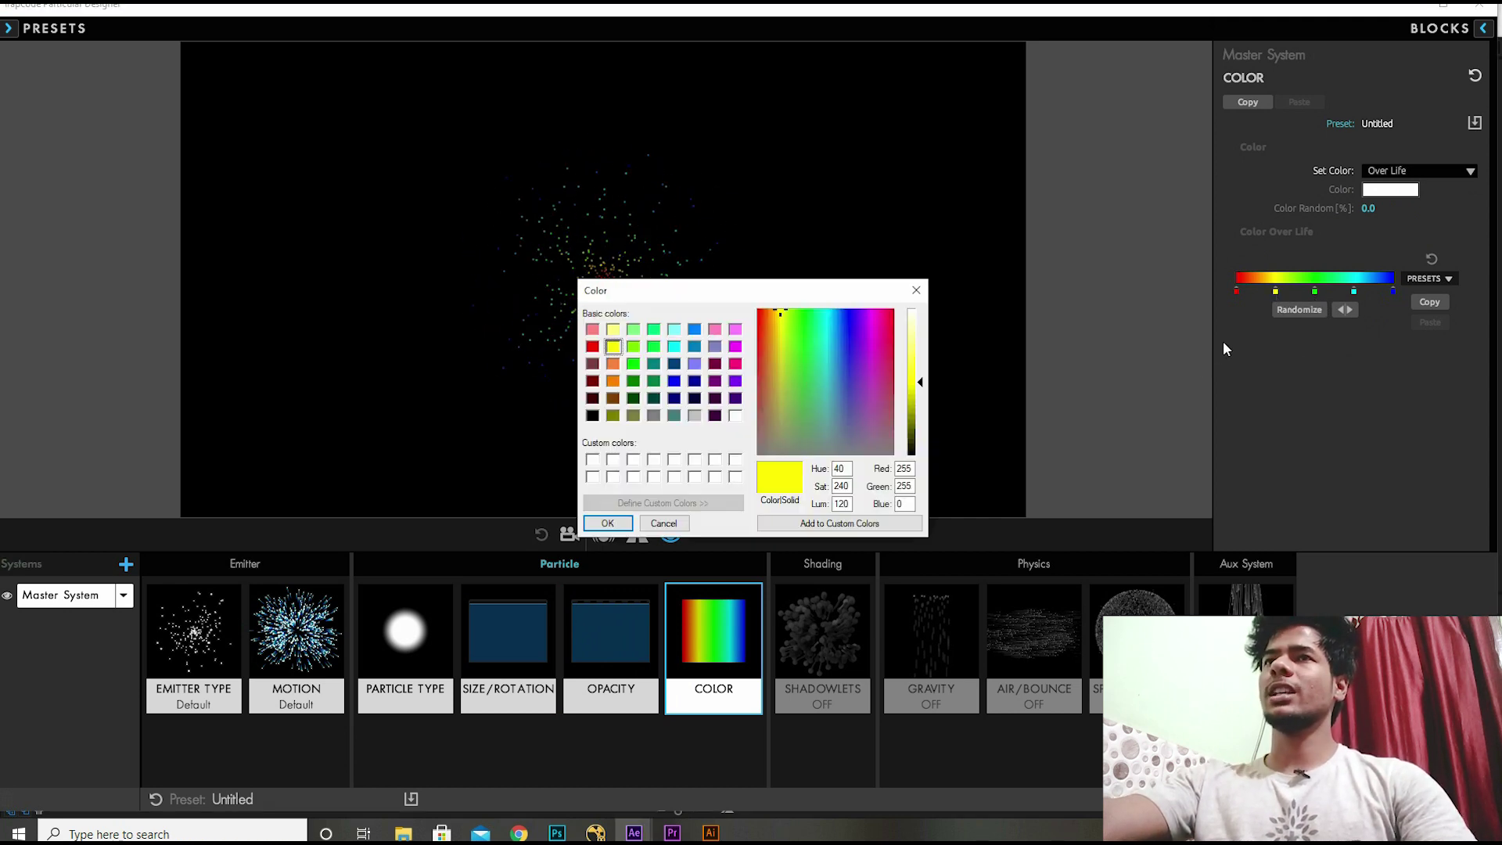
pyautogui.click(694, 329)
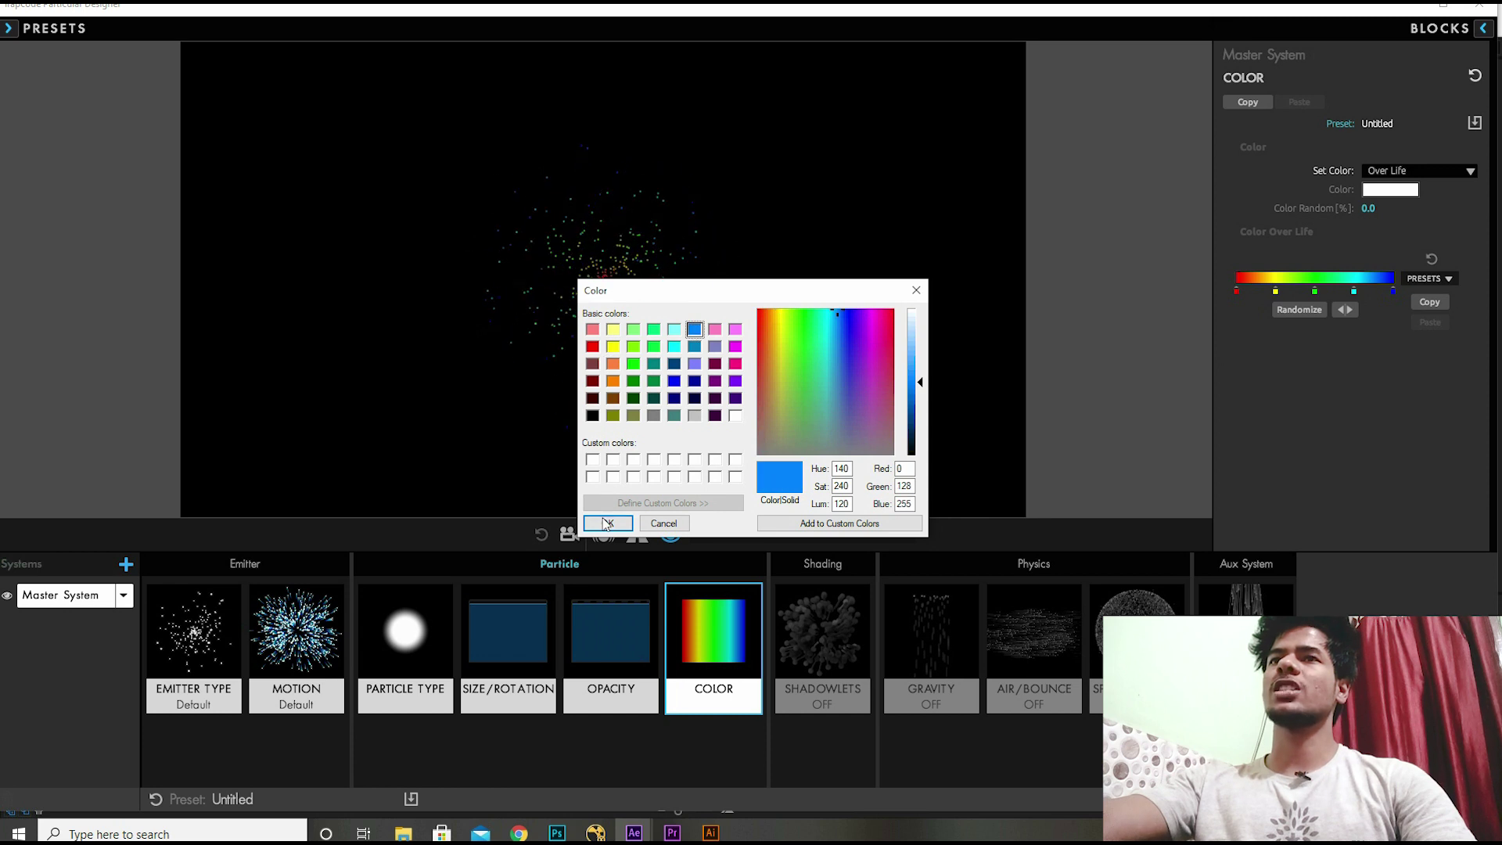
pyautogui.click(607, 523)
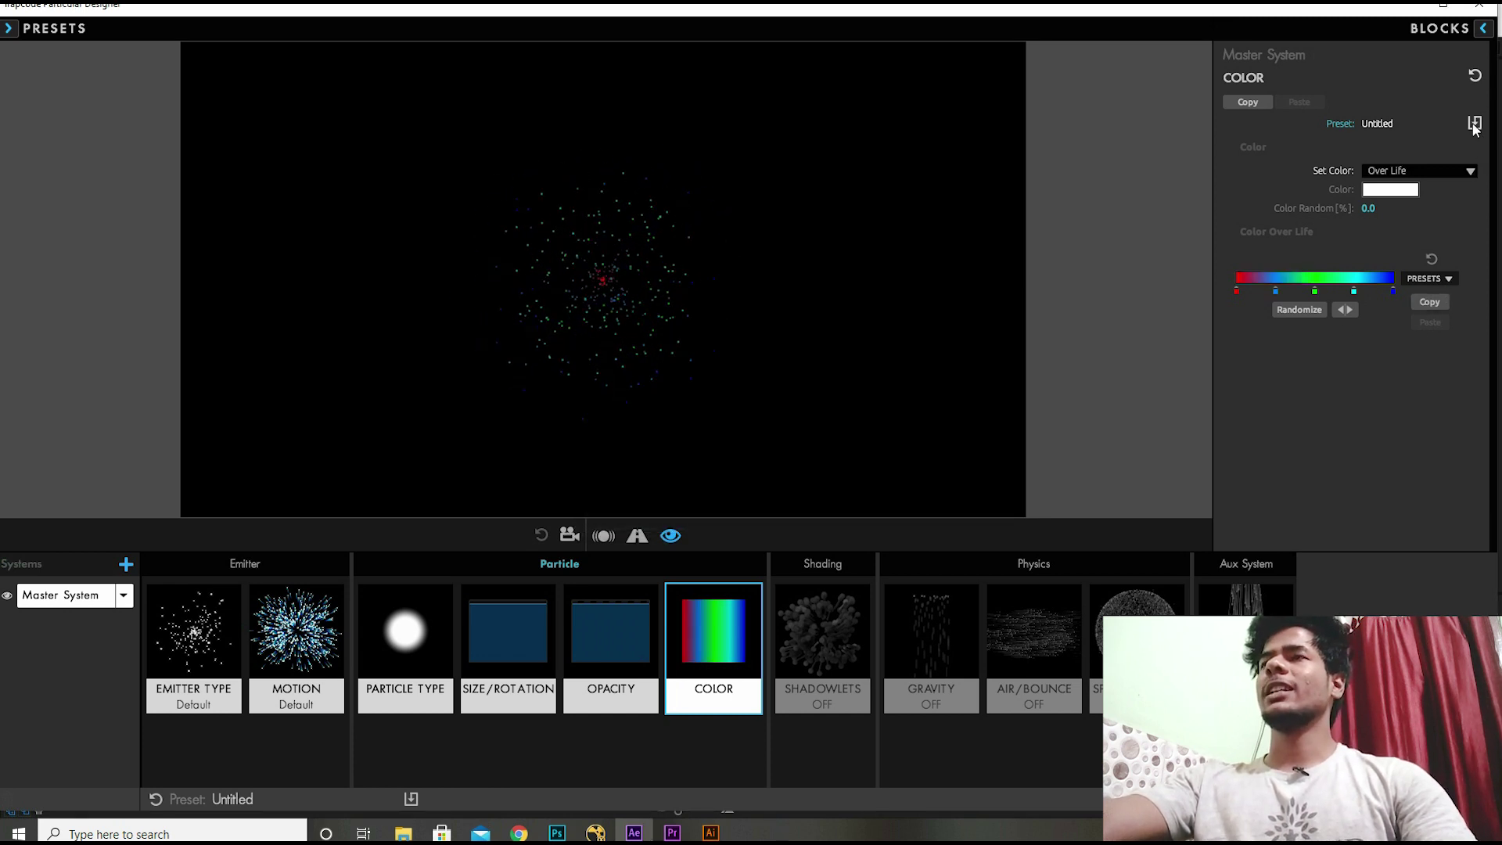
pyautogui.click(1432, 259)
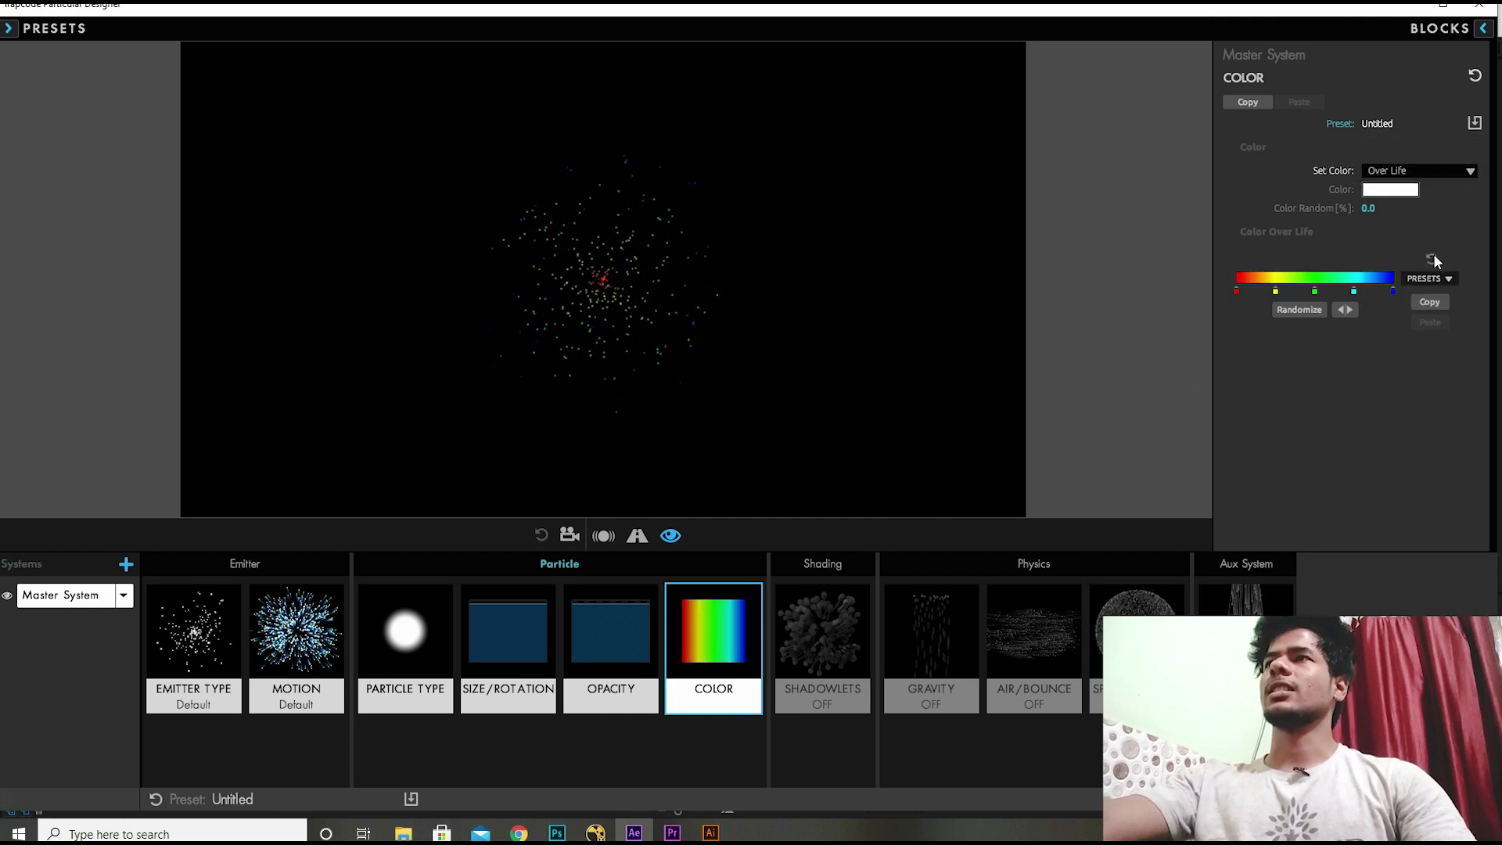
pyautogui.click(1475, 76)
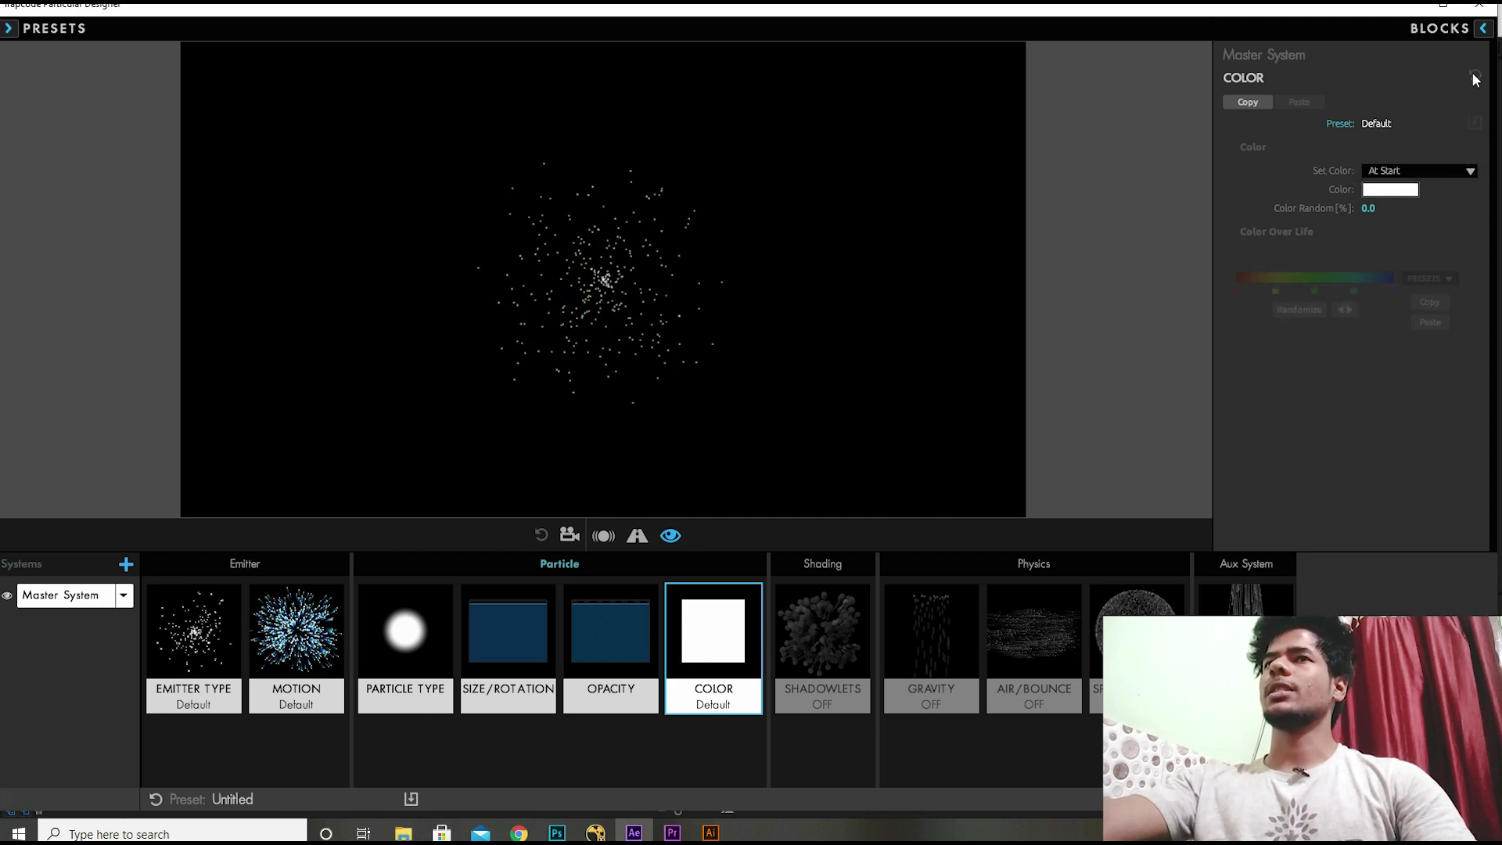
# - Toggle Shadowlets shading on and back off, then show the Gravity settings
pyautogui.click(817, 623)
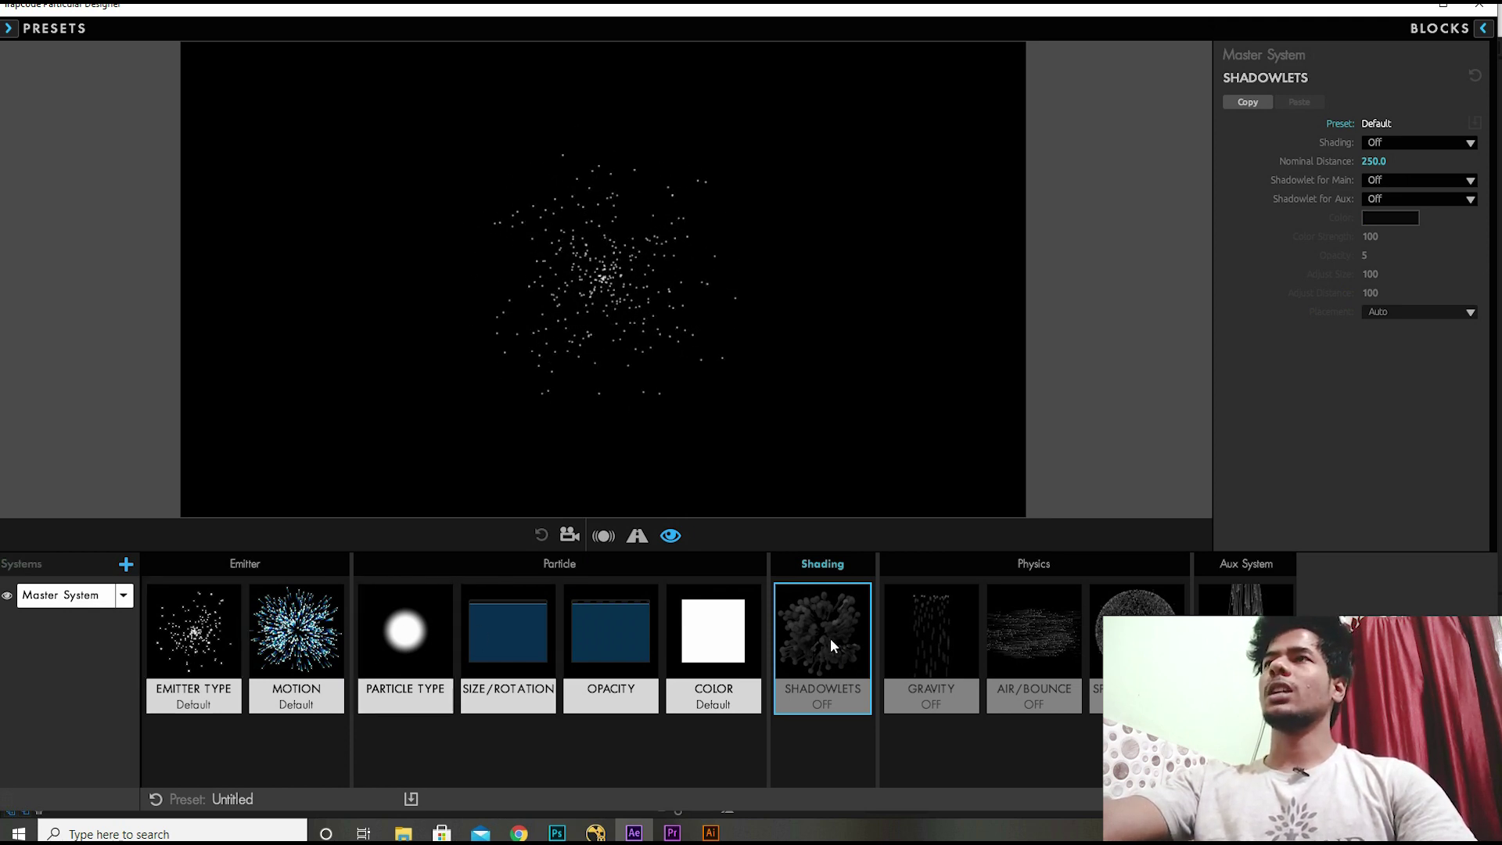
pyautogui.click(1409, 142)
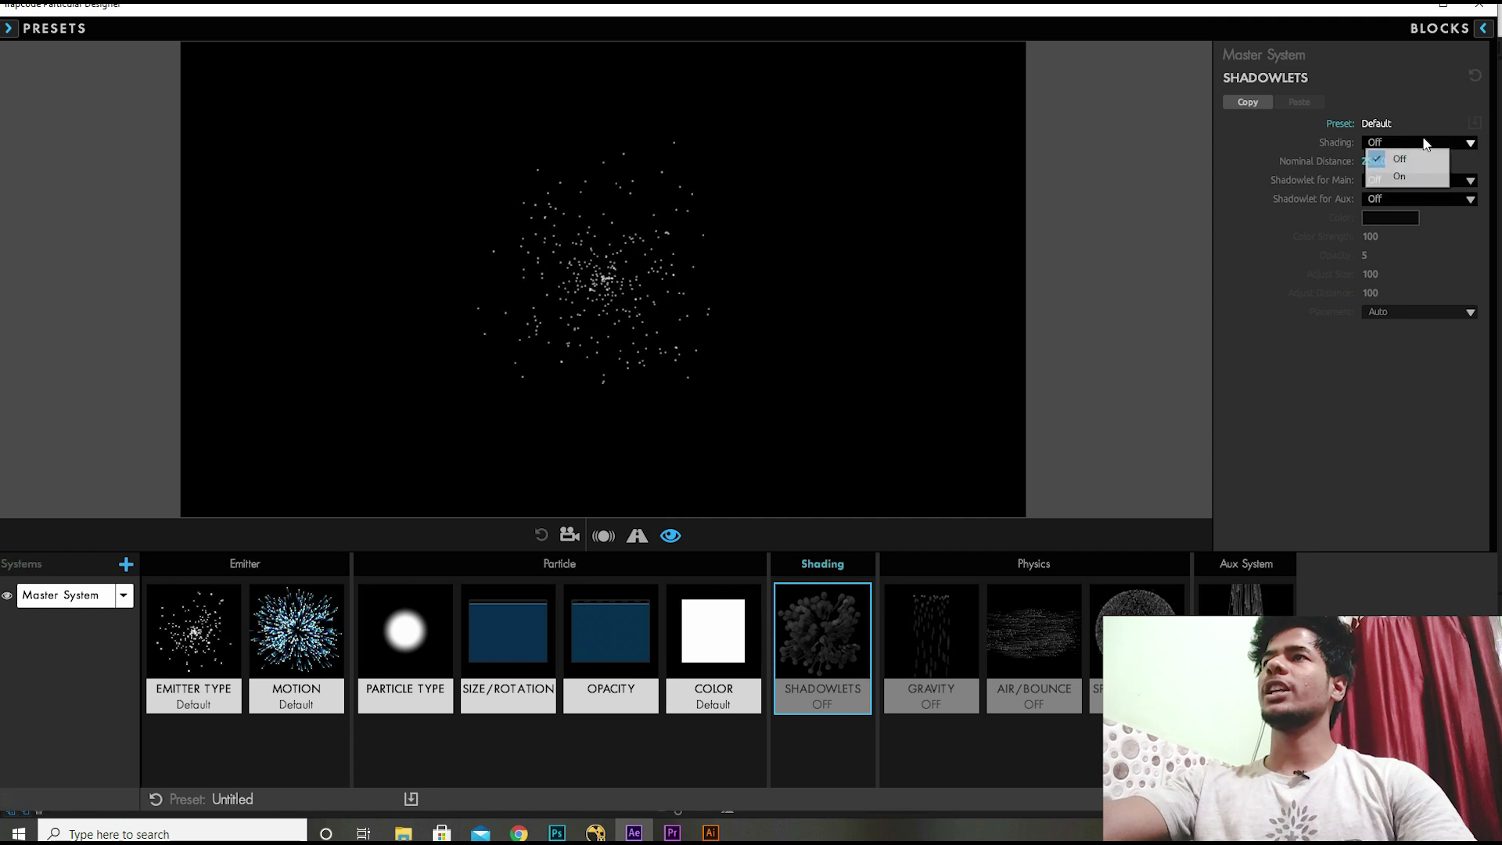
pyautogui.click(1391, 161)
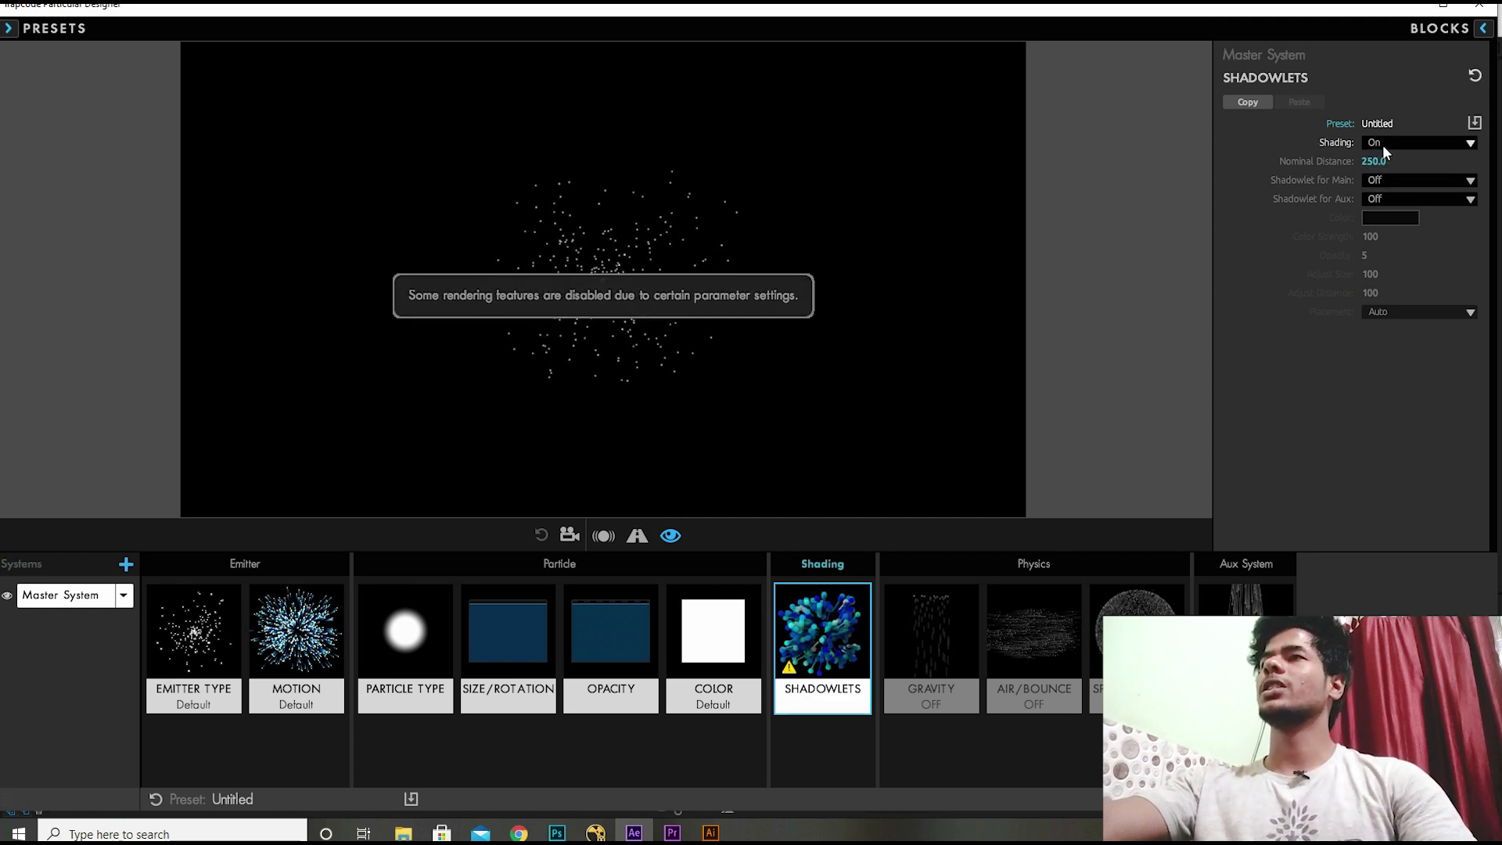
pyautogui.click(1386, 144)
pyautogui.click(1398, 159)
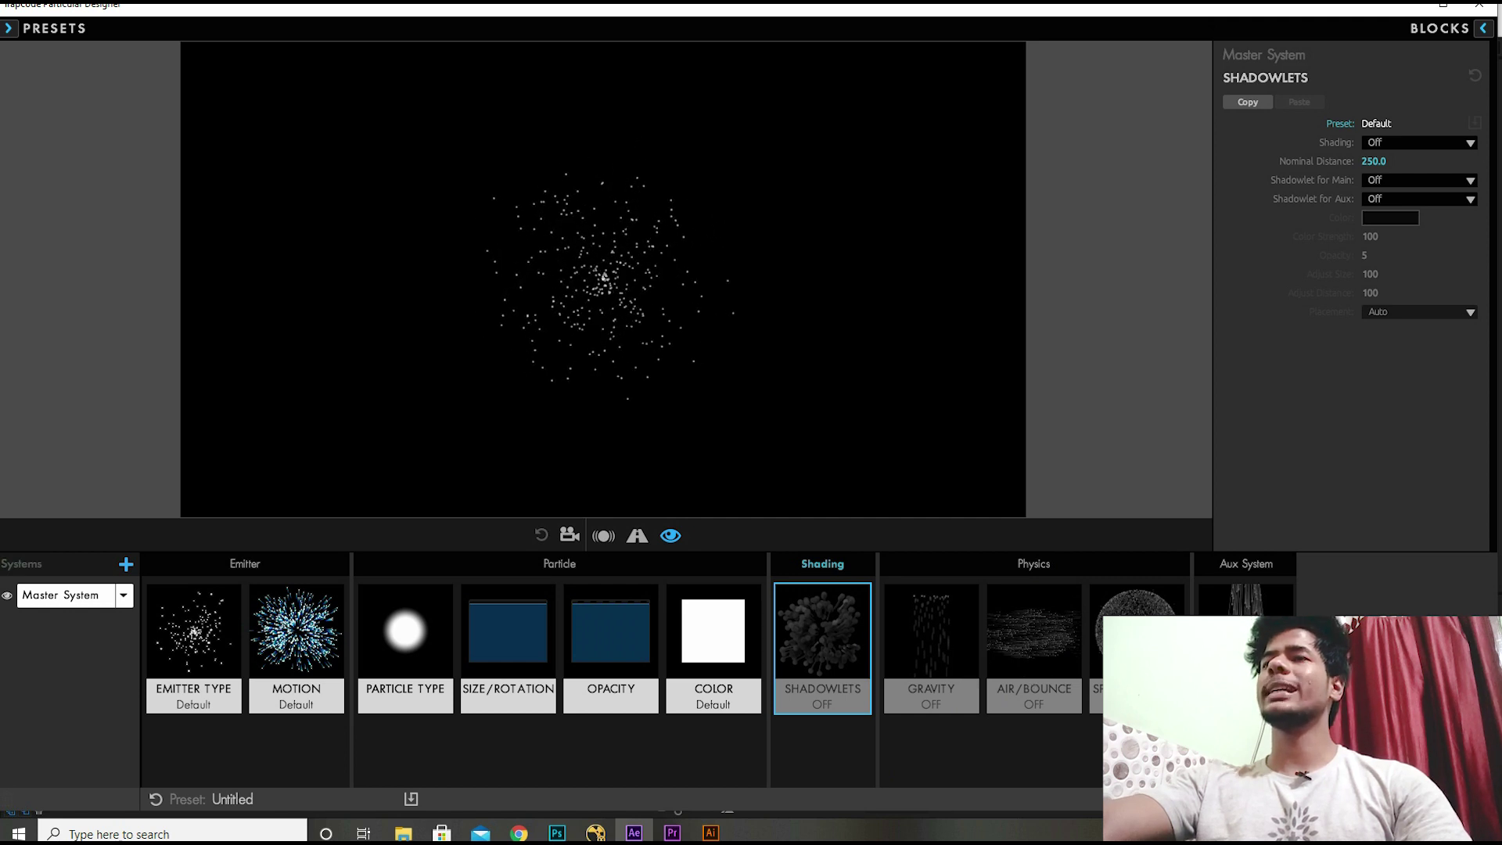
pyautogui.click(935, 655)
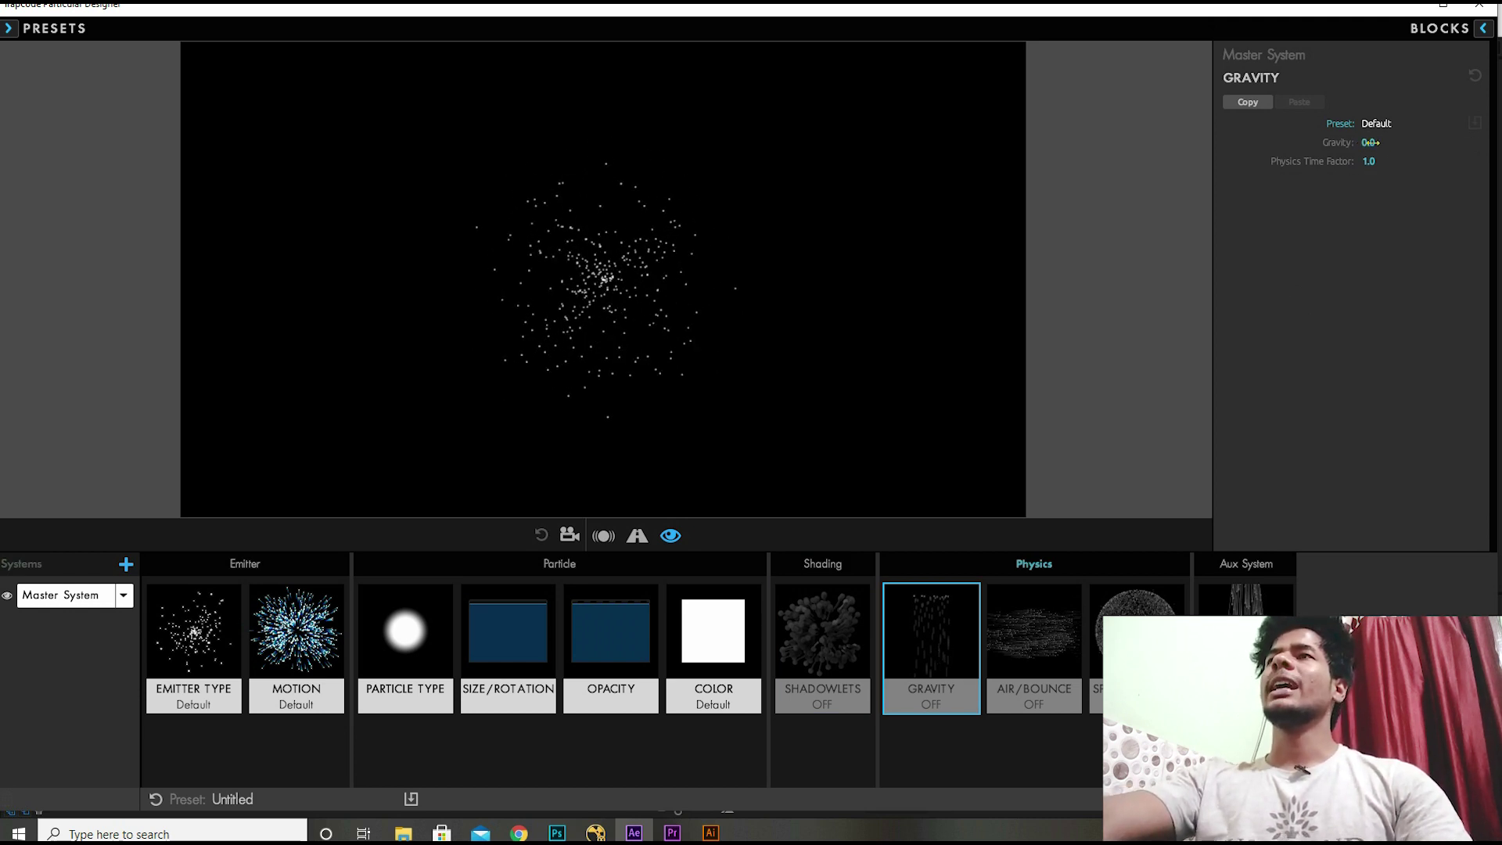
# - Try raising Gravity, reset it to 0.0, and show the Air/Bounce settings
pyautogui.moveTo(1368, 143)
pyautogui.mouseDown()
pyautogui.moveTo(1353, 142)
pyautogui.moveTo(1409, 142)
pyautogui.mouseUp()
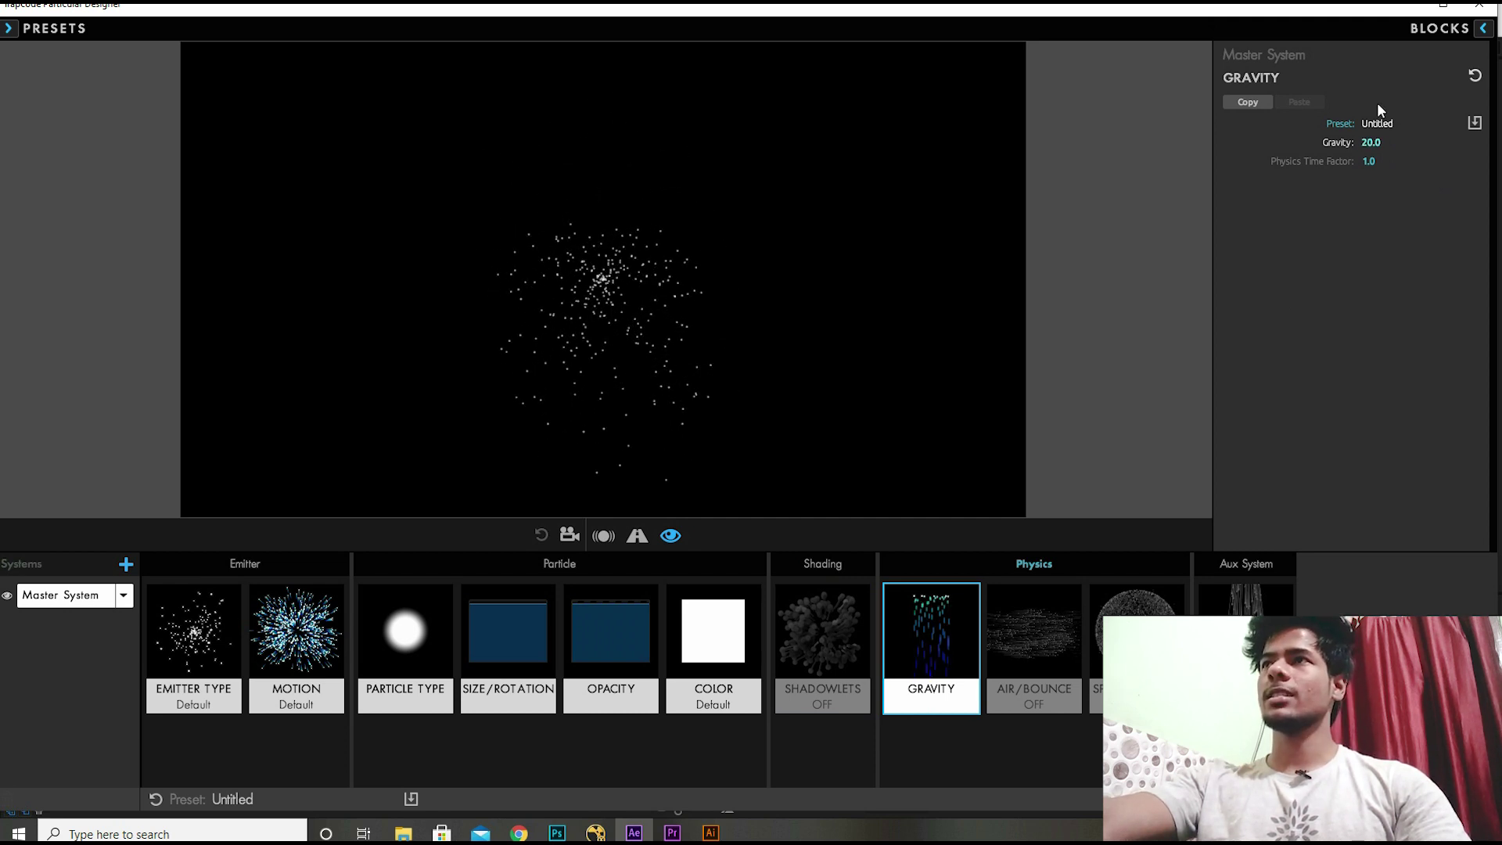
pyautogui.click(1475, 76)
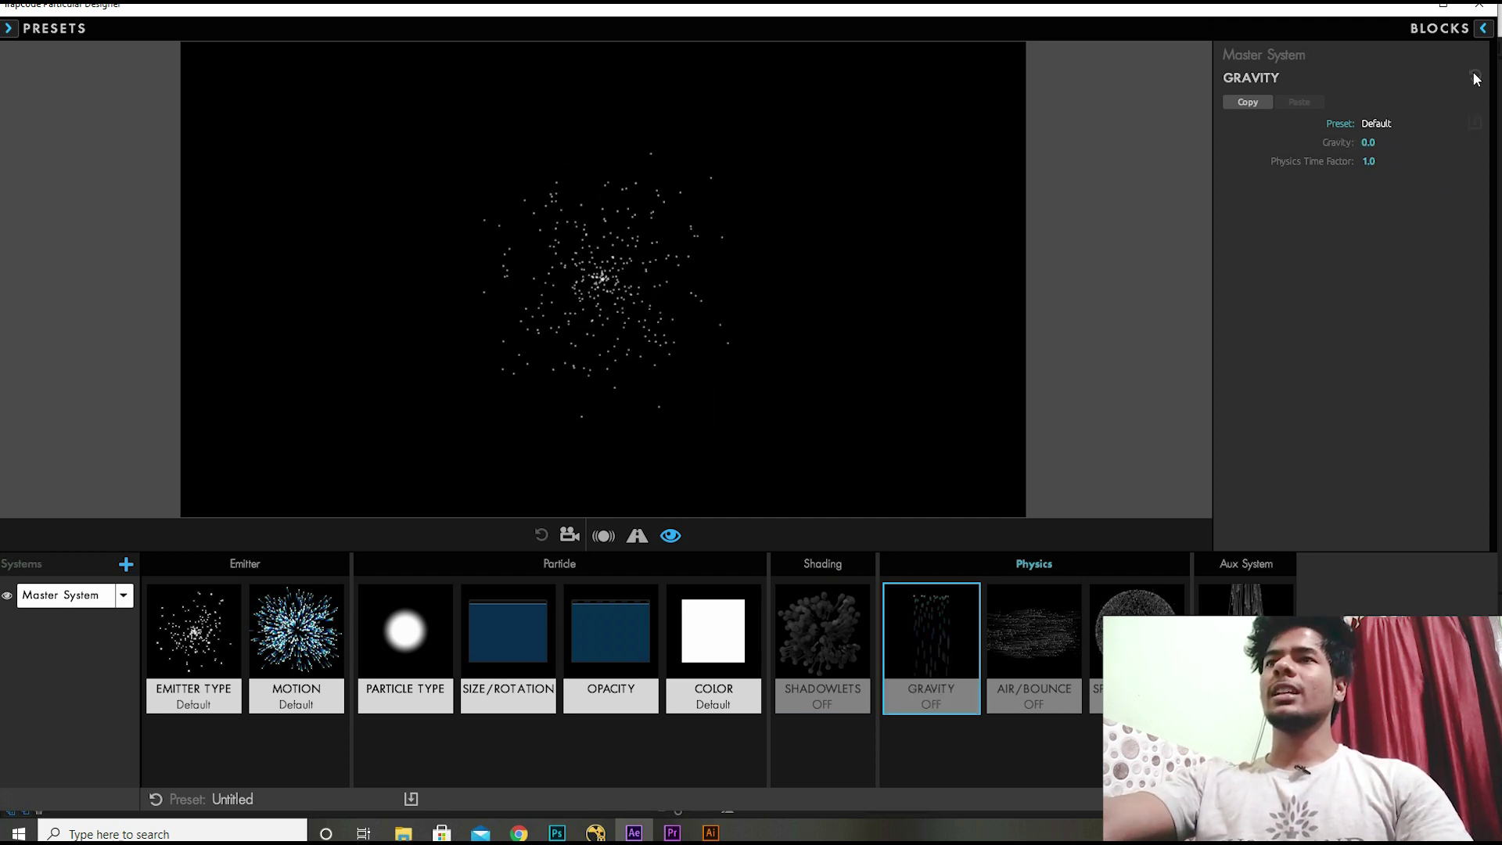
pyautogui.click(1034, 652)
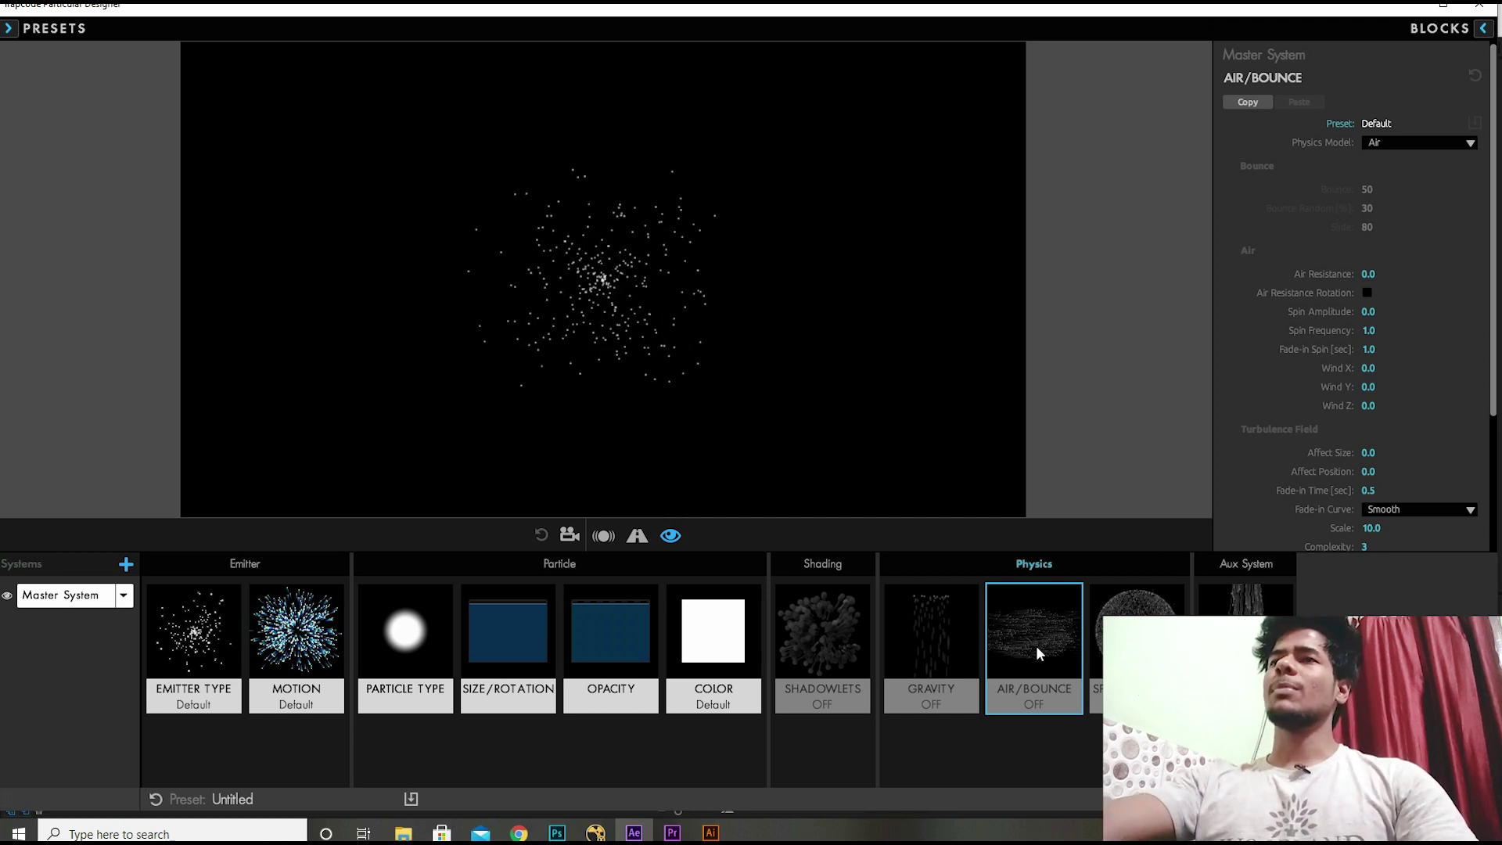
# - Keep the Air physics model and set Wind X to -45 and Wind Y to -35
pyautogui.click(1412, 144)
pyautogui.click(1414, 159)
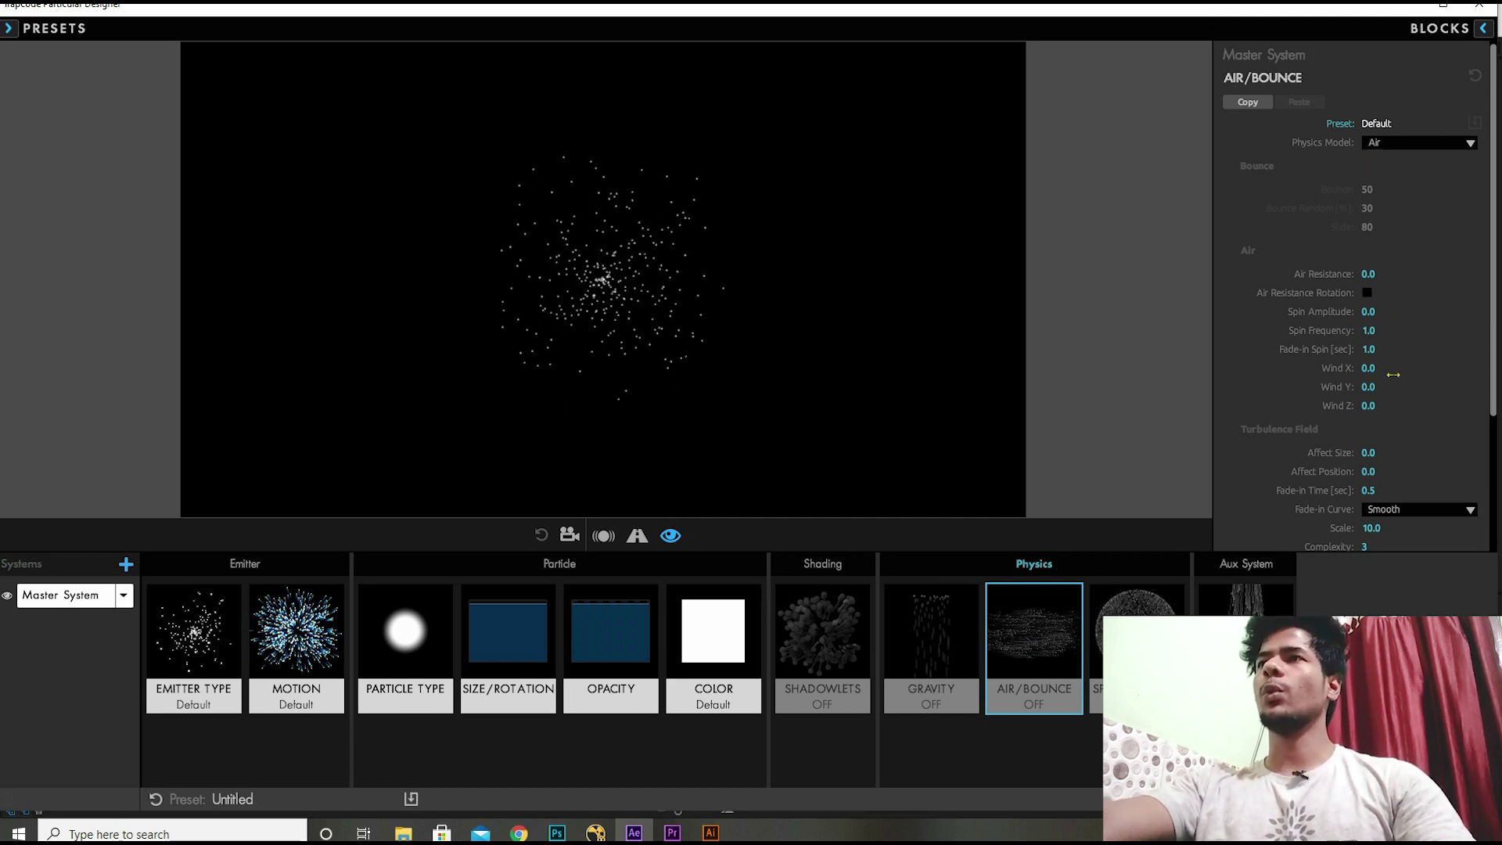
pyautogui.moveTo(1367, 367); pyautogui.dragTo(1330, 368)
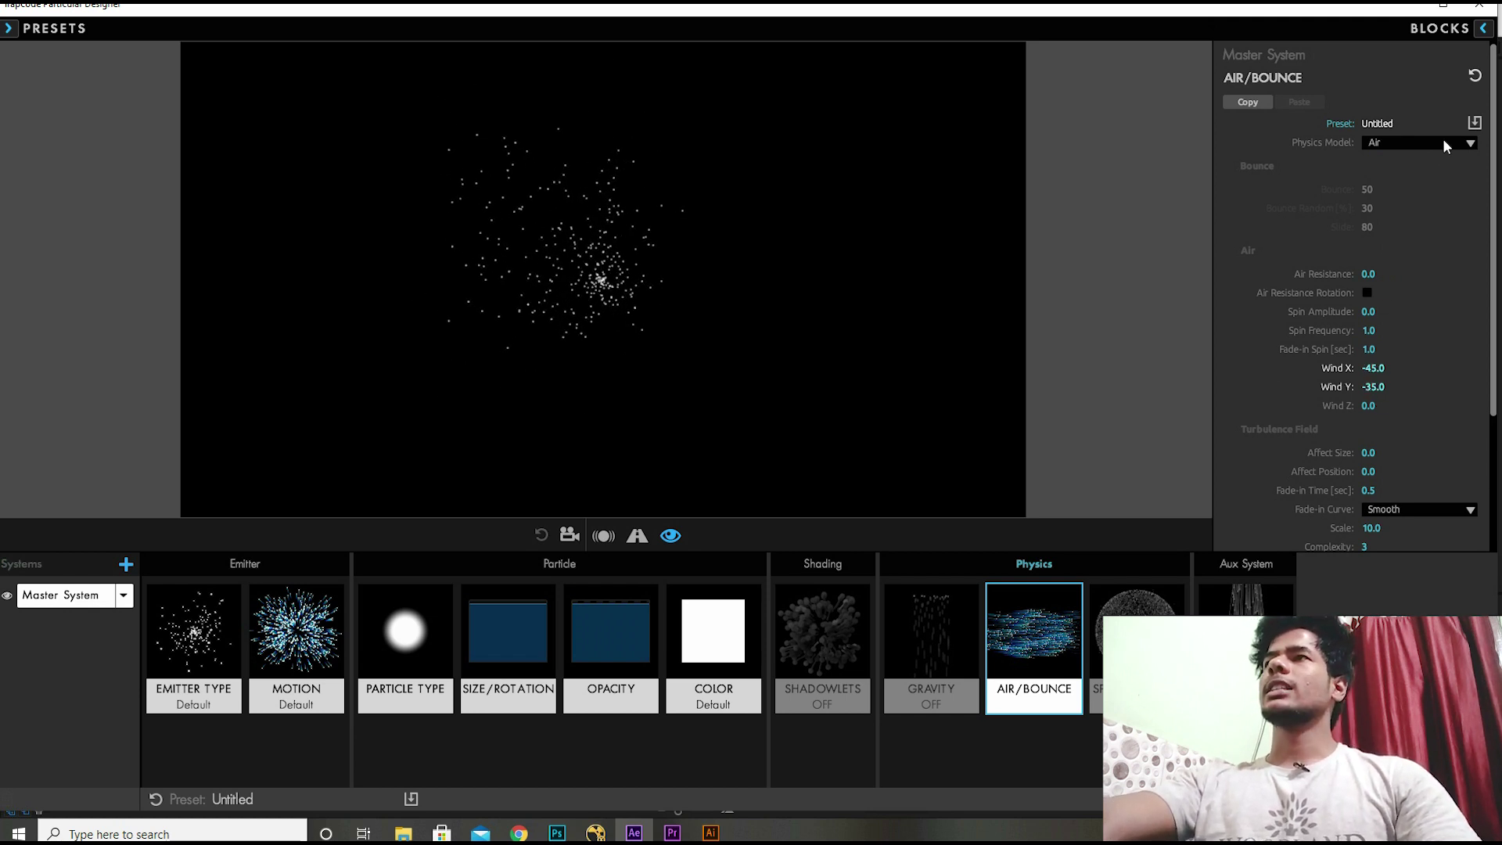
pyautogui.click(1263, 611)
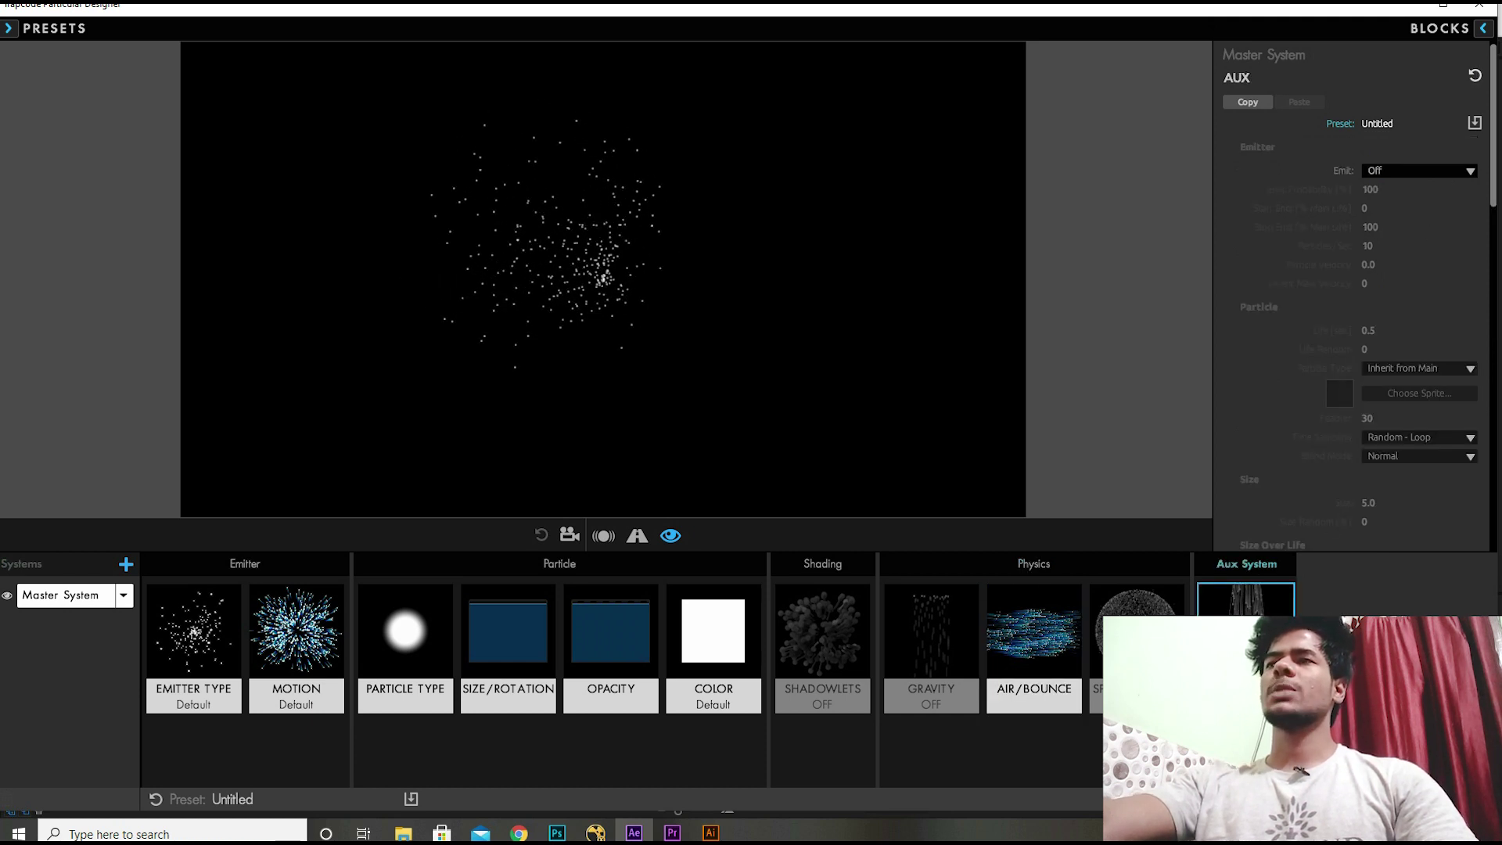
pyautogui.click(1017, 649)
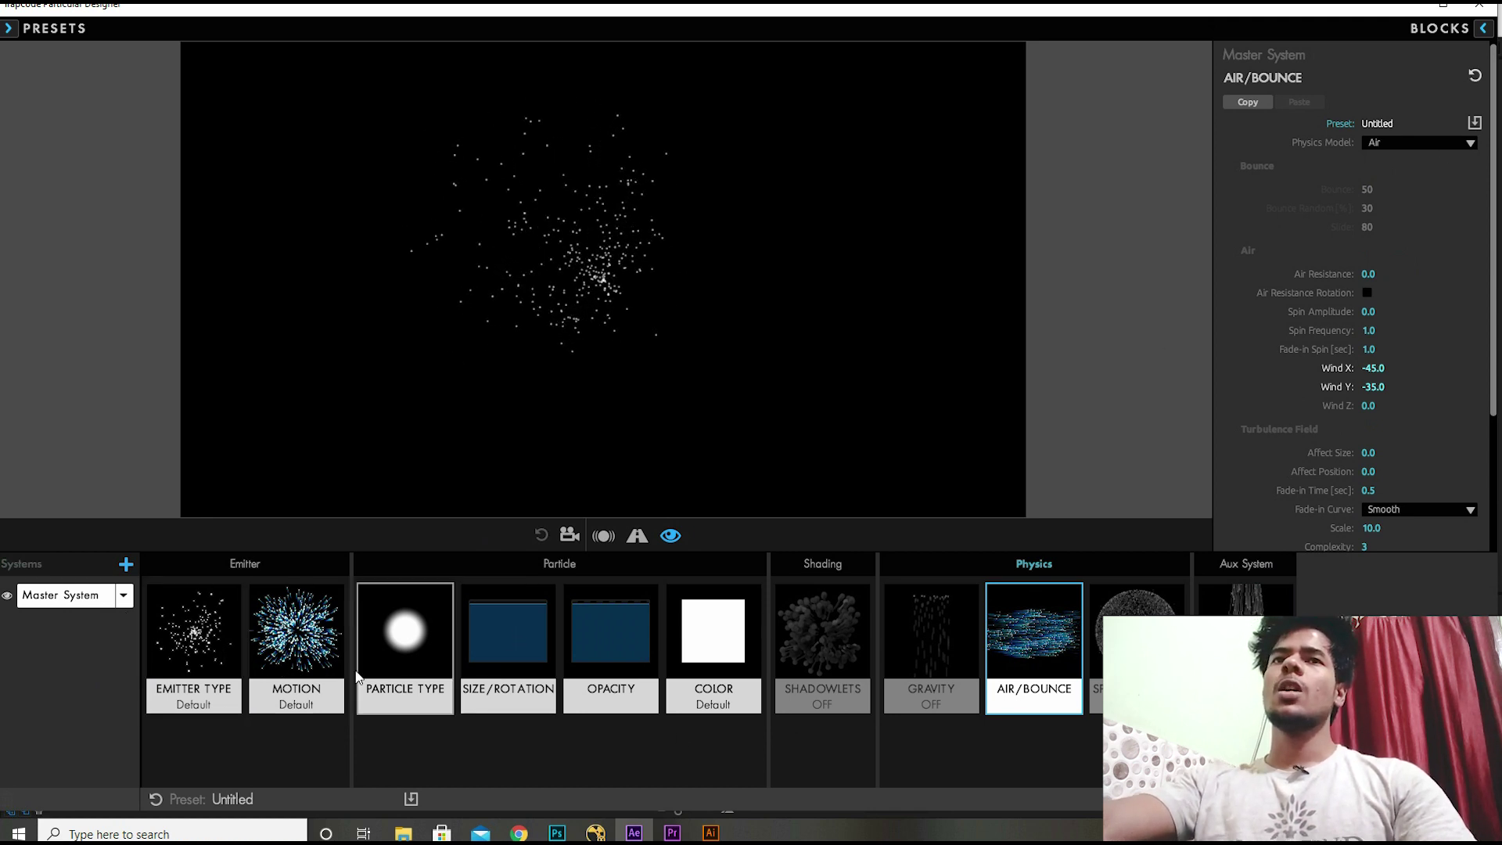
# - Select the Emitter Type block and open the presets library showing the Explosive presets
pyautogui.click(195, 642)
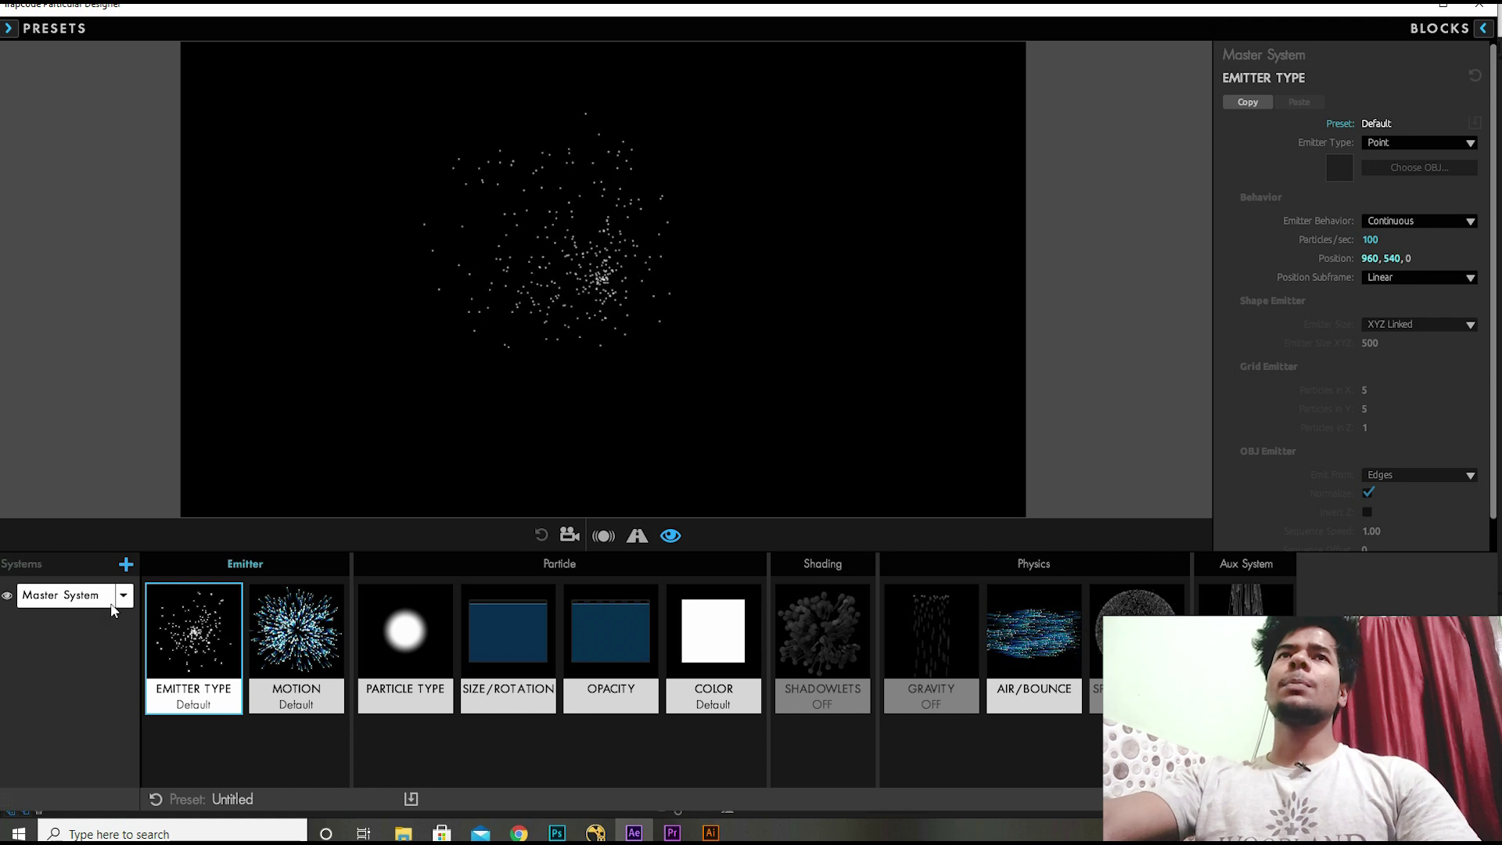
pyautogui.click(8, 29)
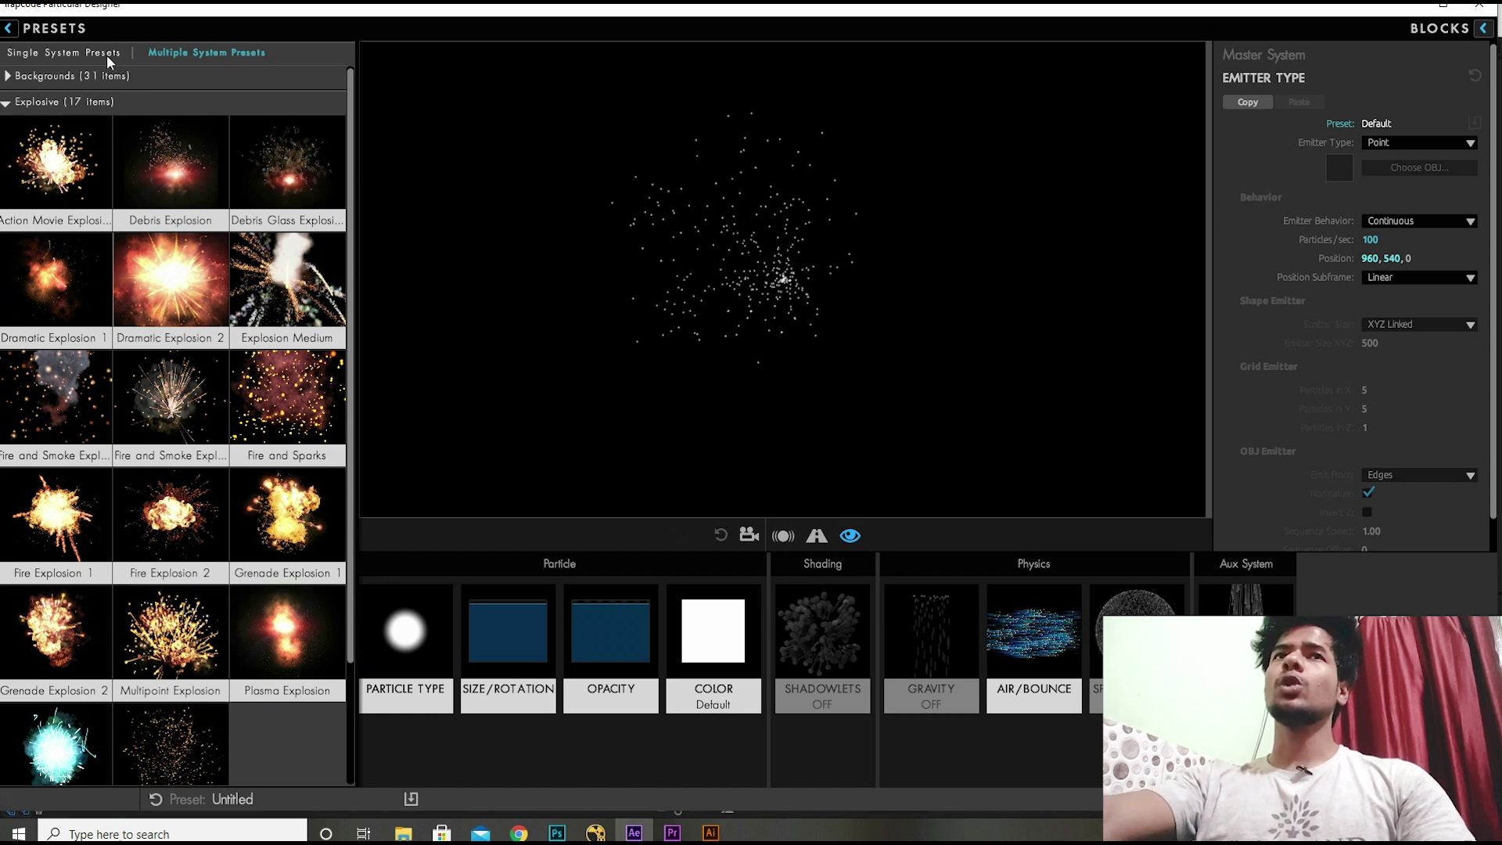
# - Browse the single-system presets, collapse Smoke and Fire, and return to multiple-system presets
pyautogui.click(59, 57)
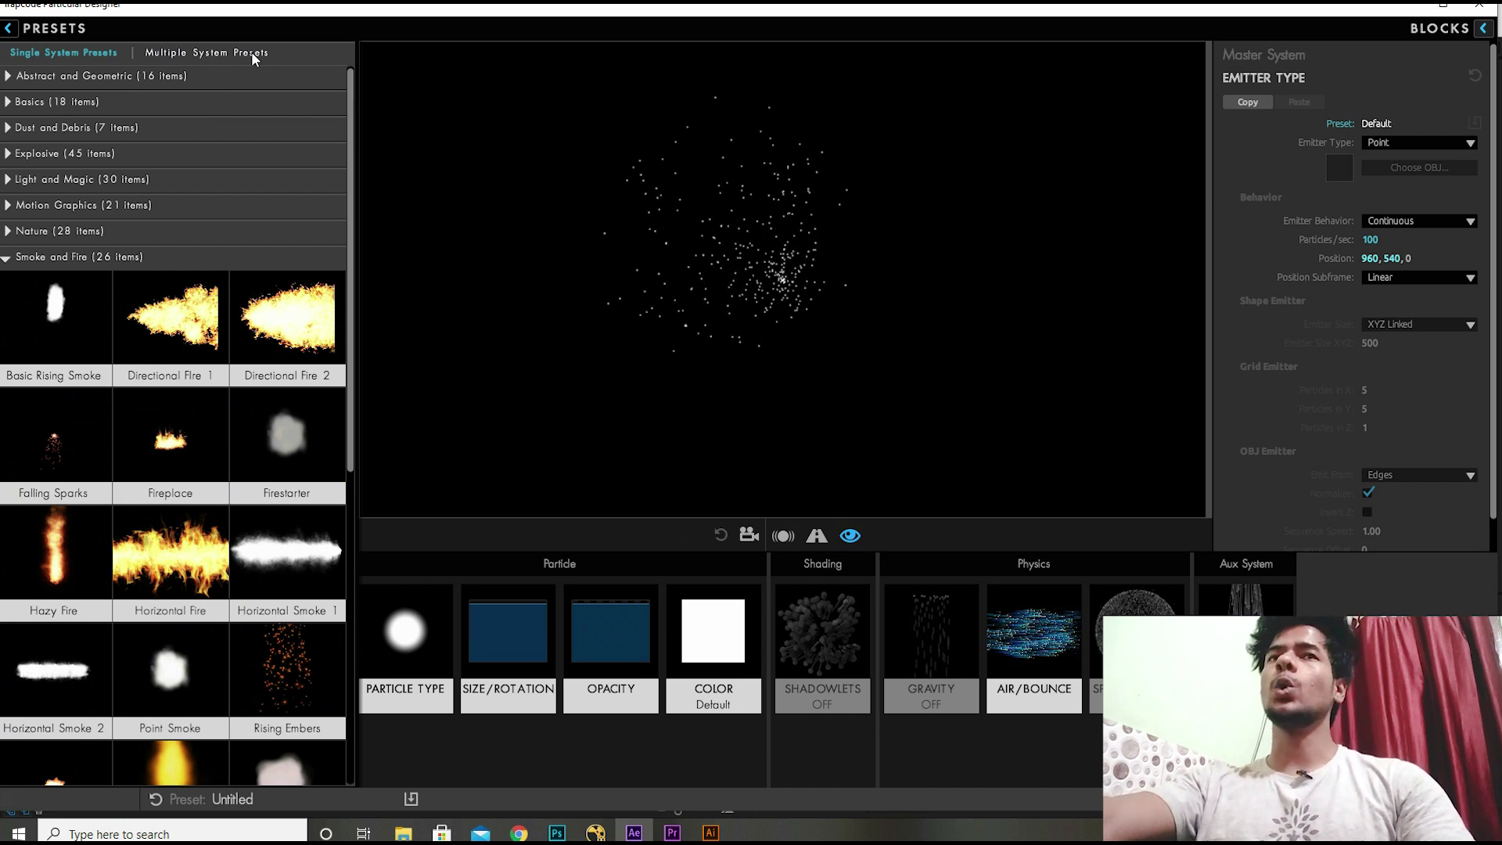
pyautogui.click(11, 258)
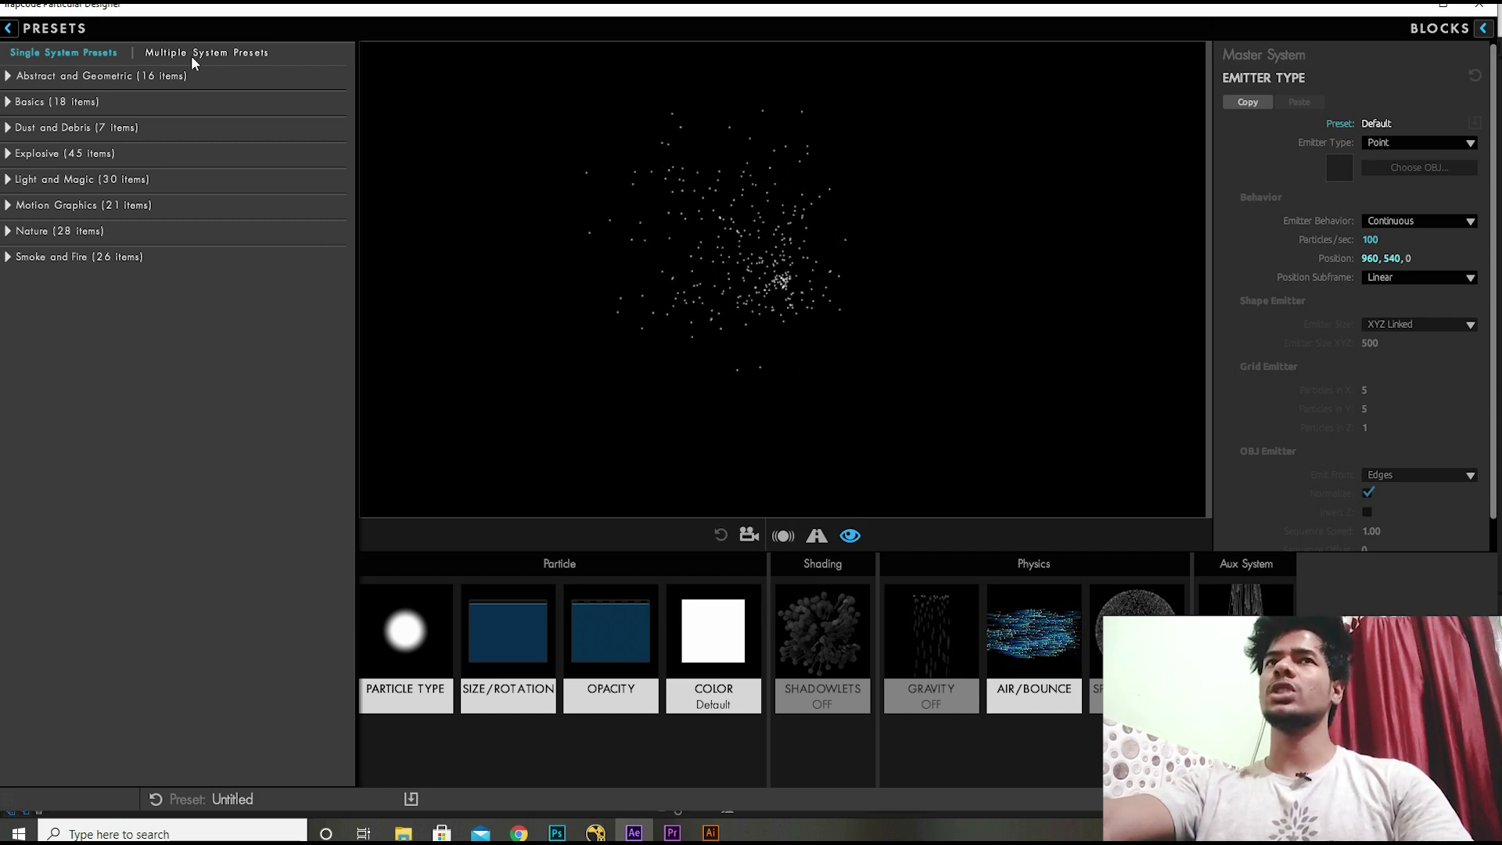
pyautogui.click(231, 52)
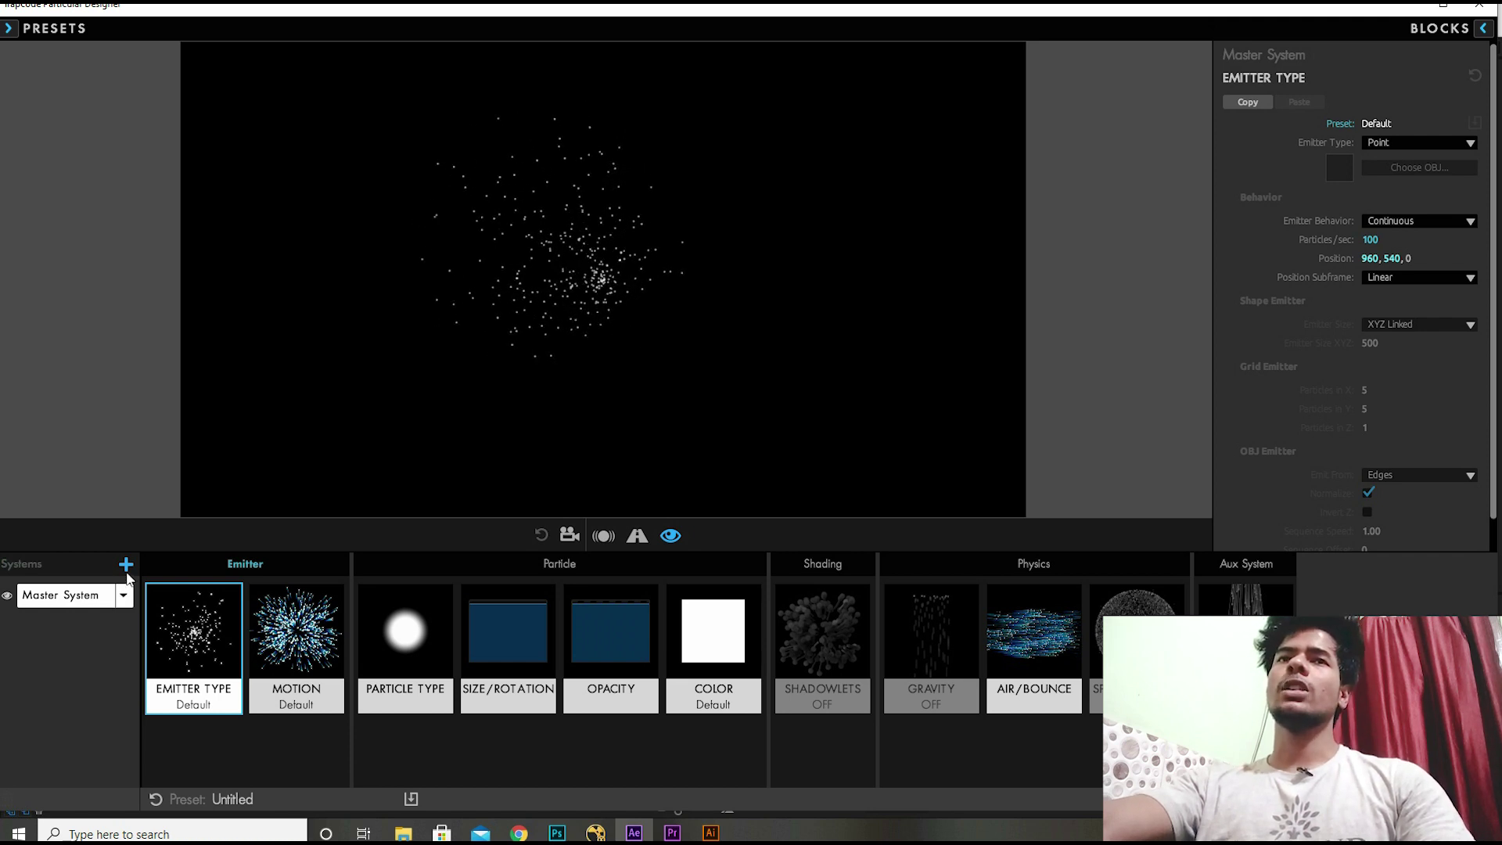
# - Add and remove a test system, apply the Fire Explosion 2 preset, and select System 2
pyautogui.click(126, 563)
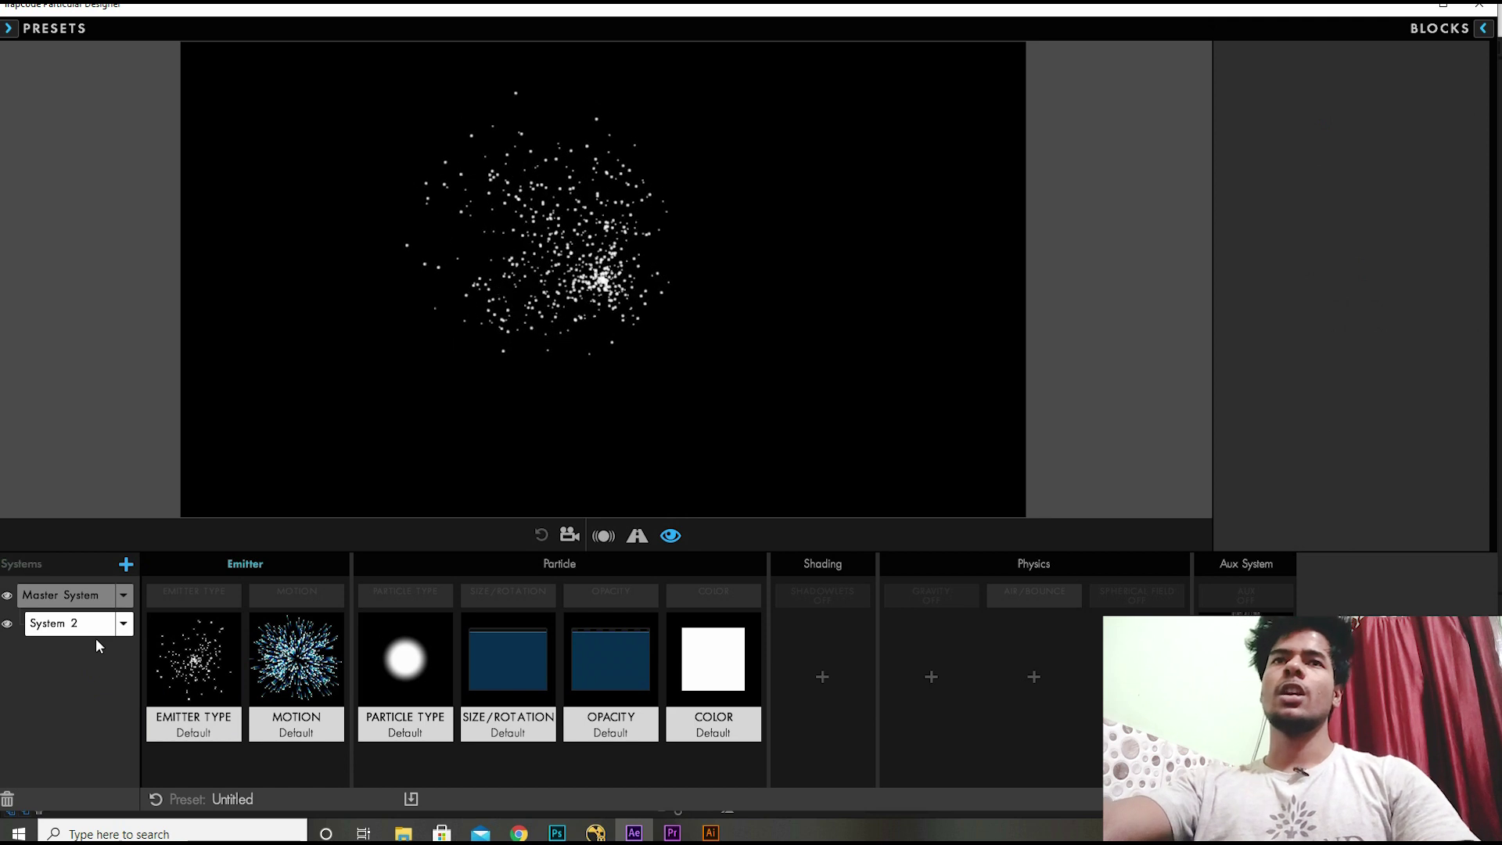
pyautogui.press('Delete')
pyautogui.click(50, 34)
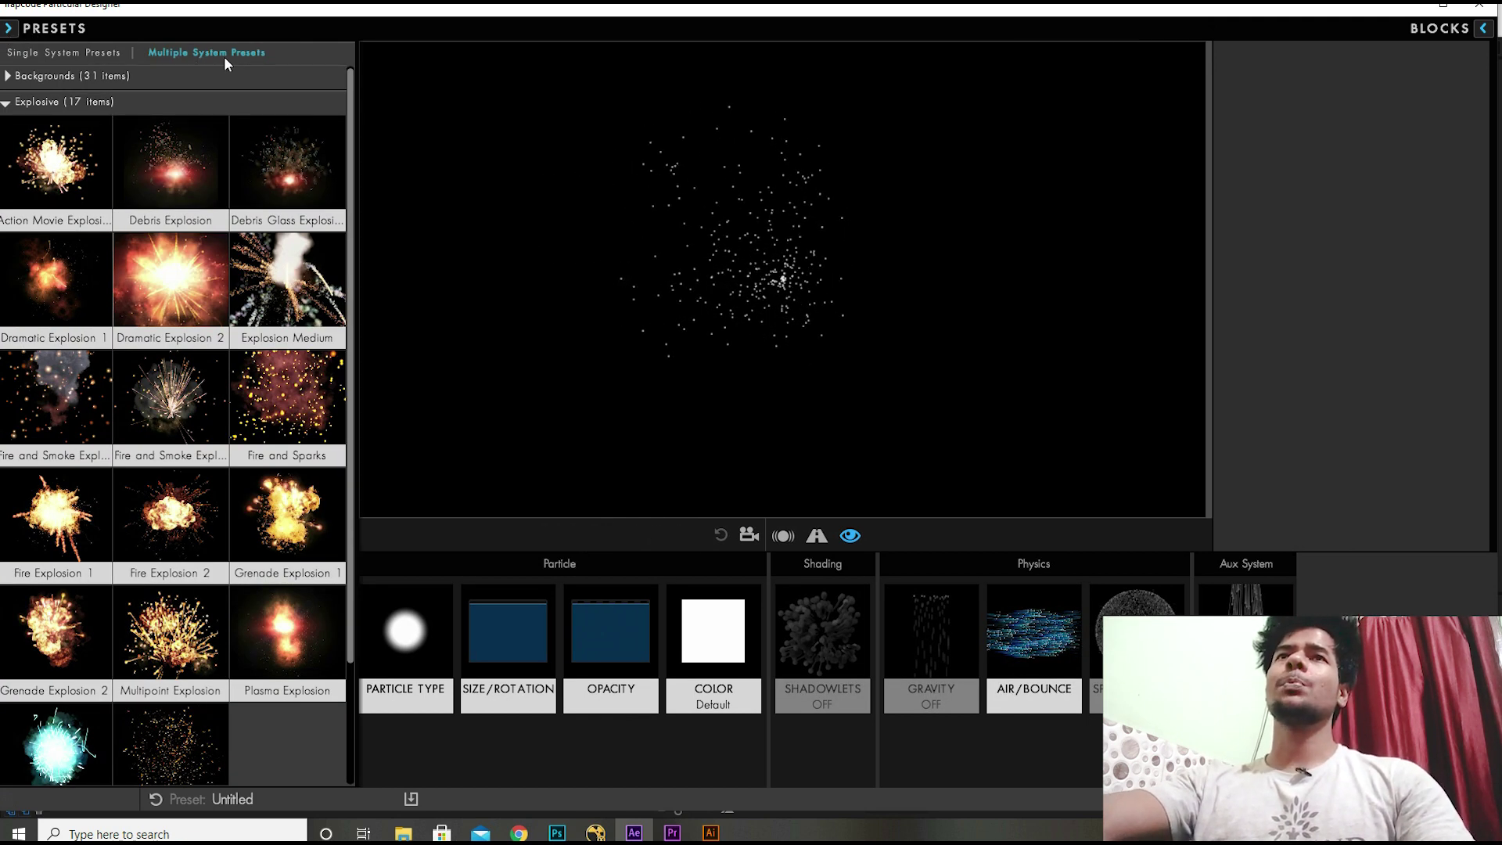
pyautogui.click(197, 498)
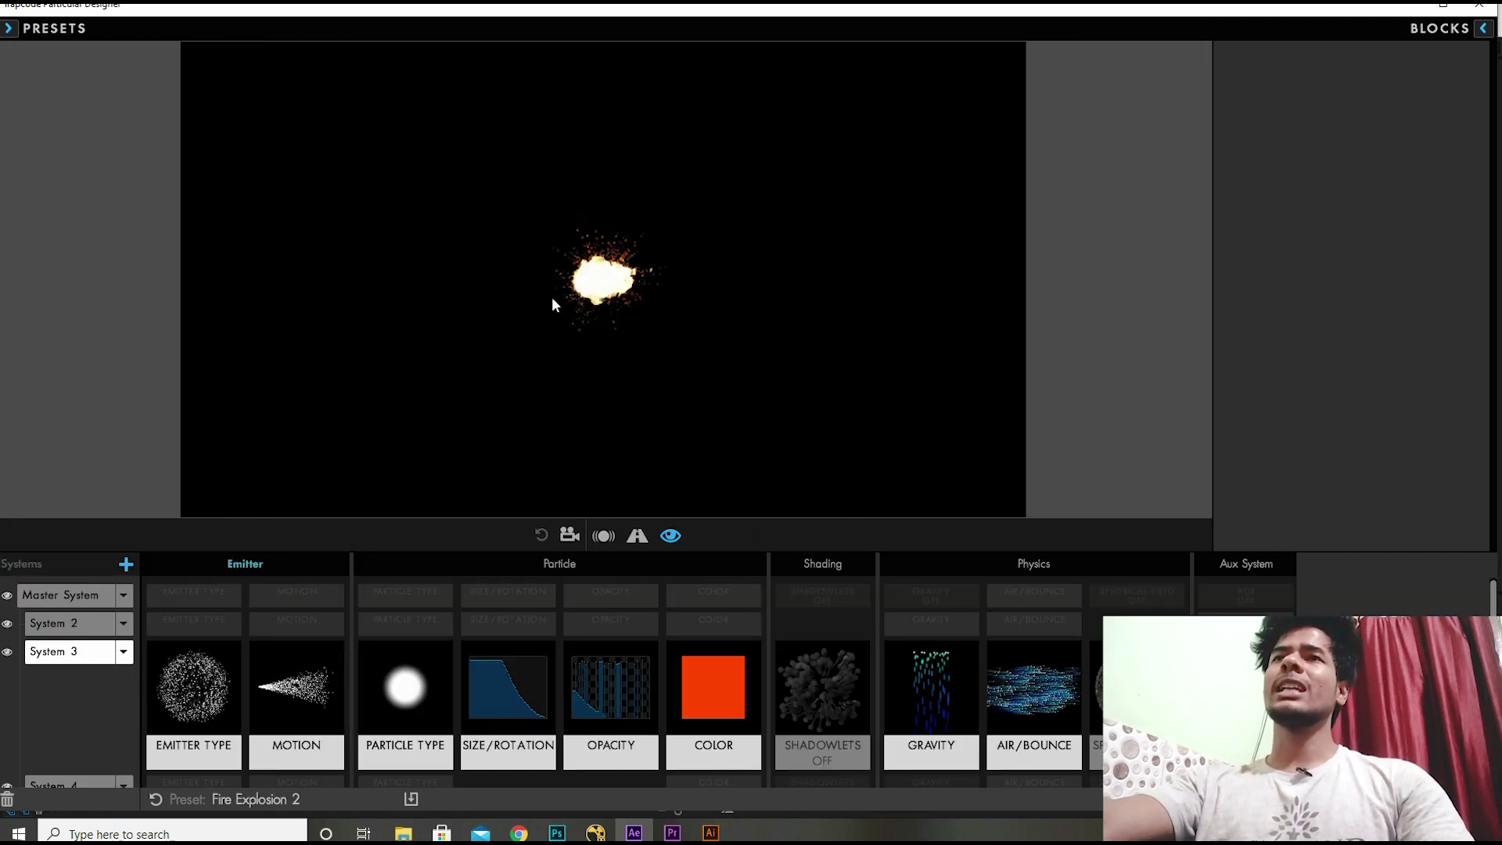
pyautogui.scroll(-1, 98, 693)
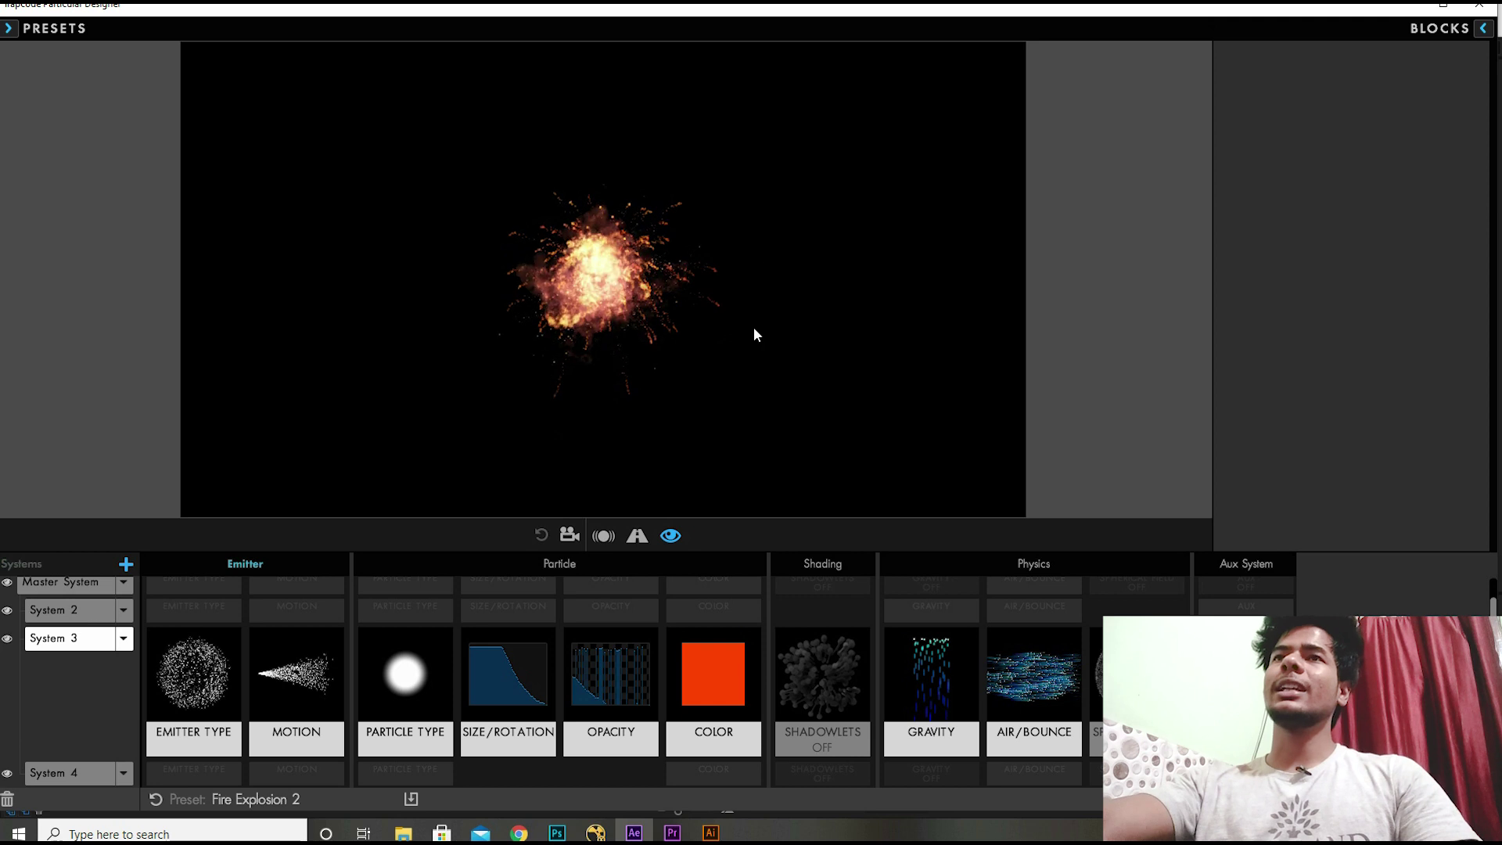
pyautogui.click(69, 608)
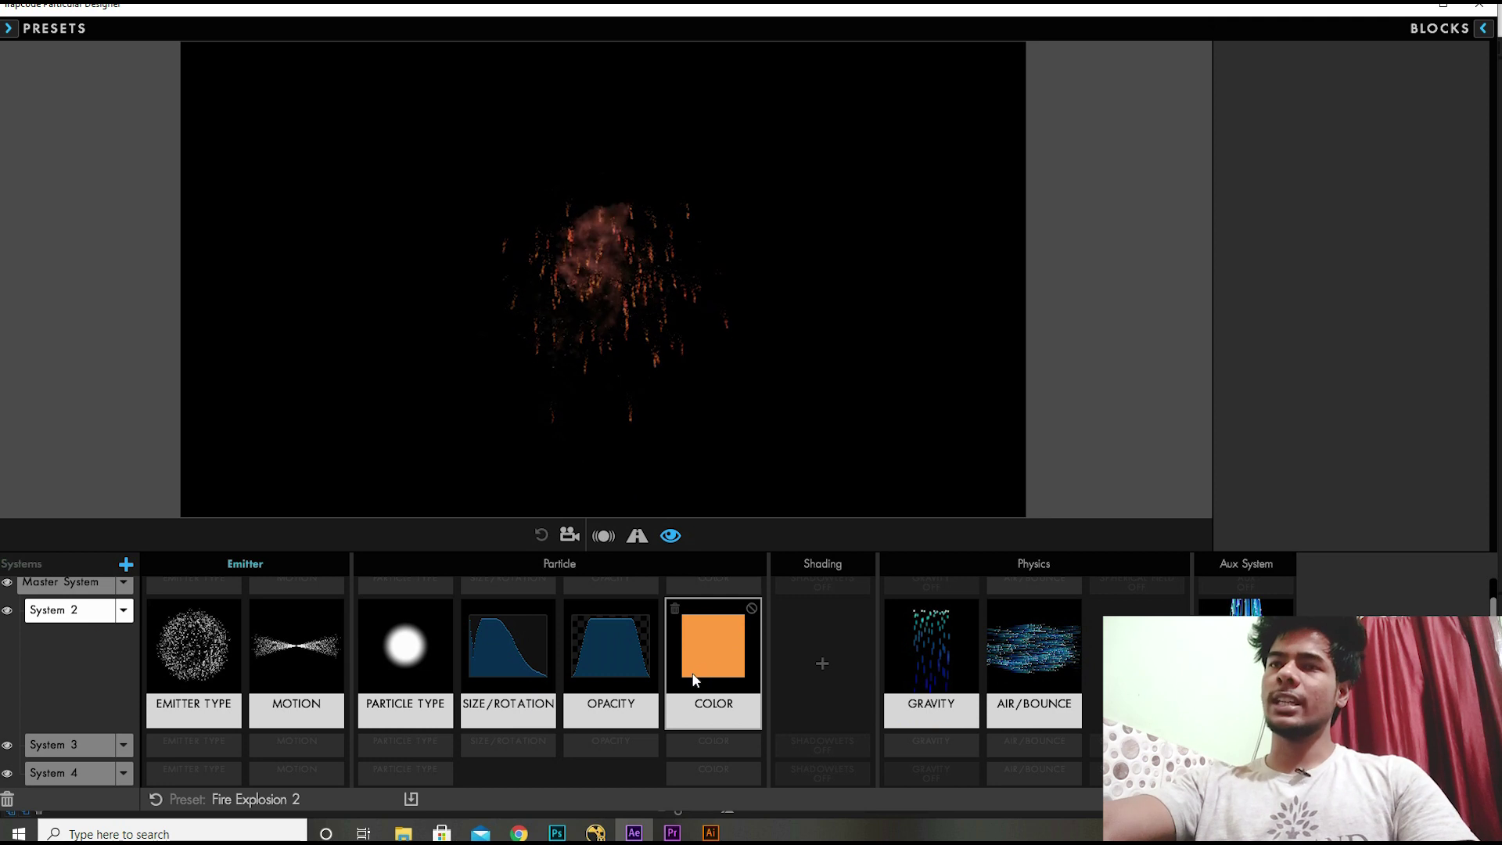
# - Change System 2's particle colour to blue
pyautogui.click(718, 666)
pyautogui.click(1391, 192)
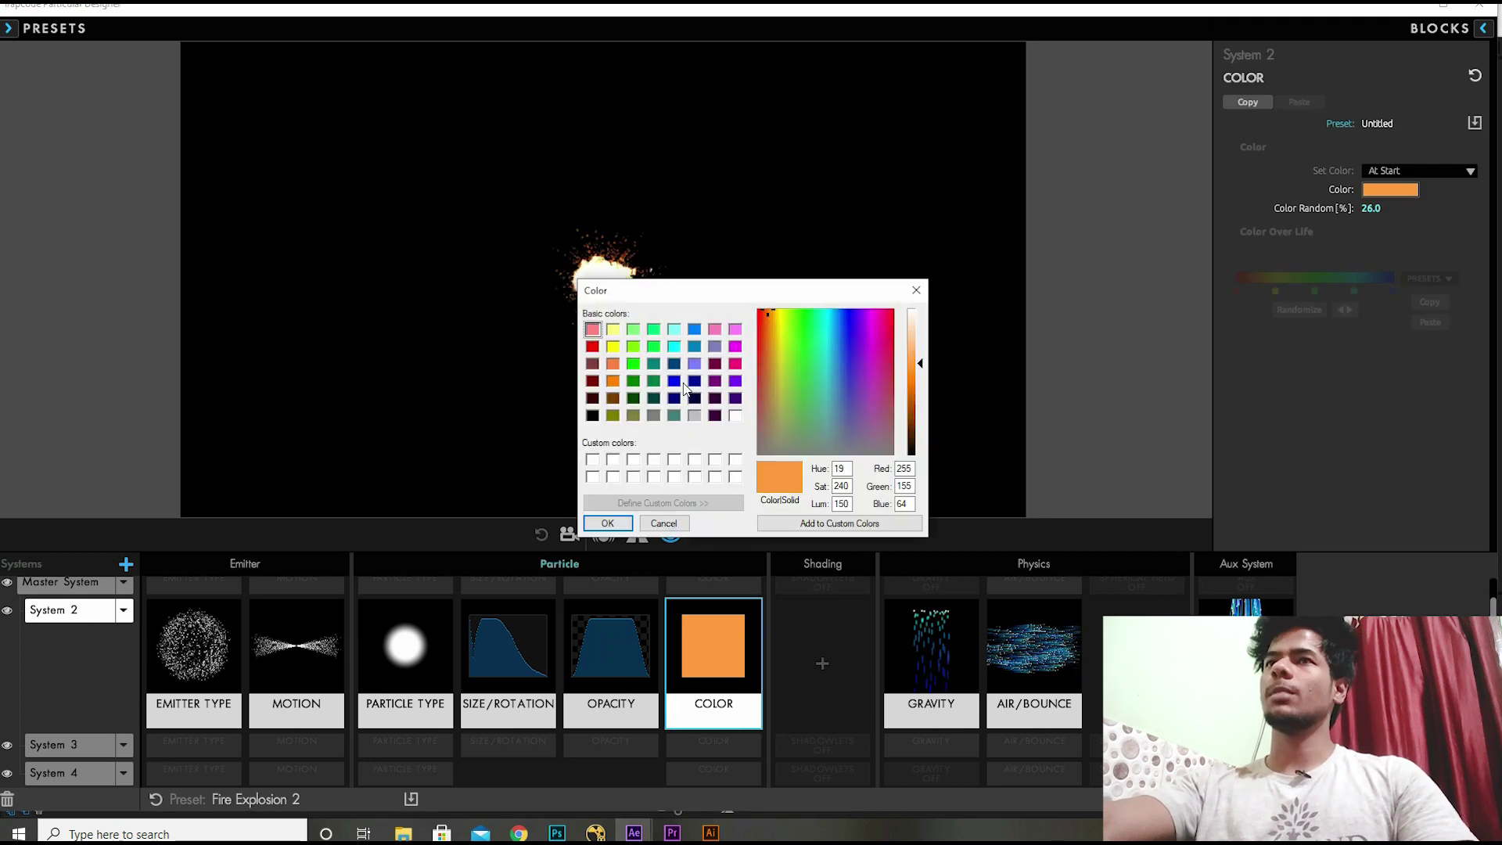
pyautogui.click(676, 382)
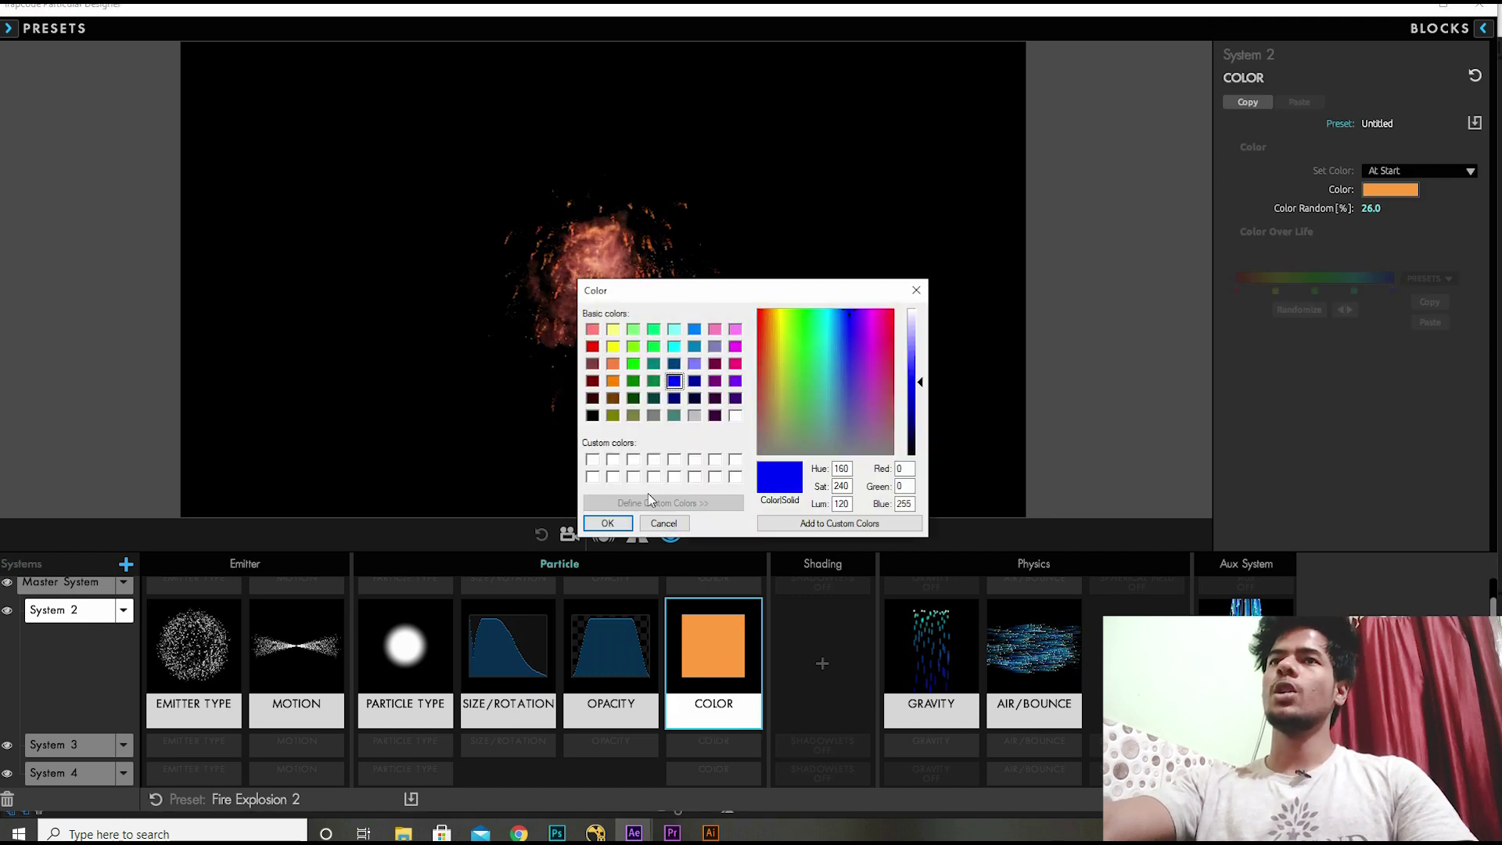
pyautogui.click(607, 523)
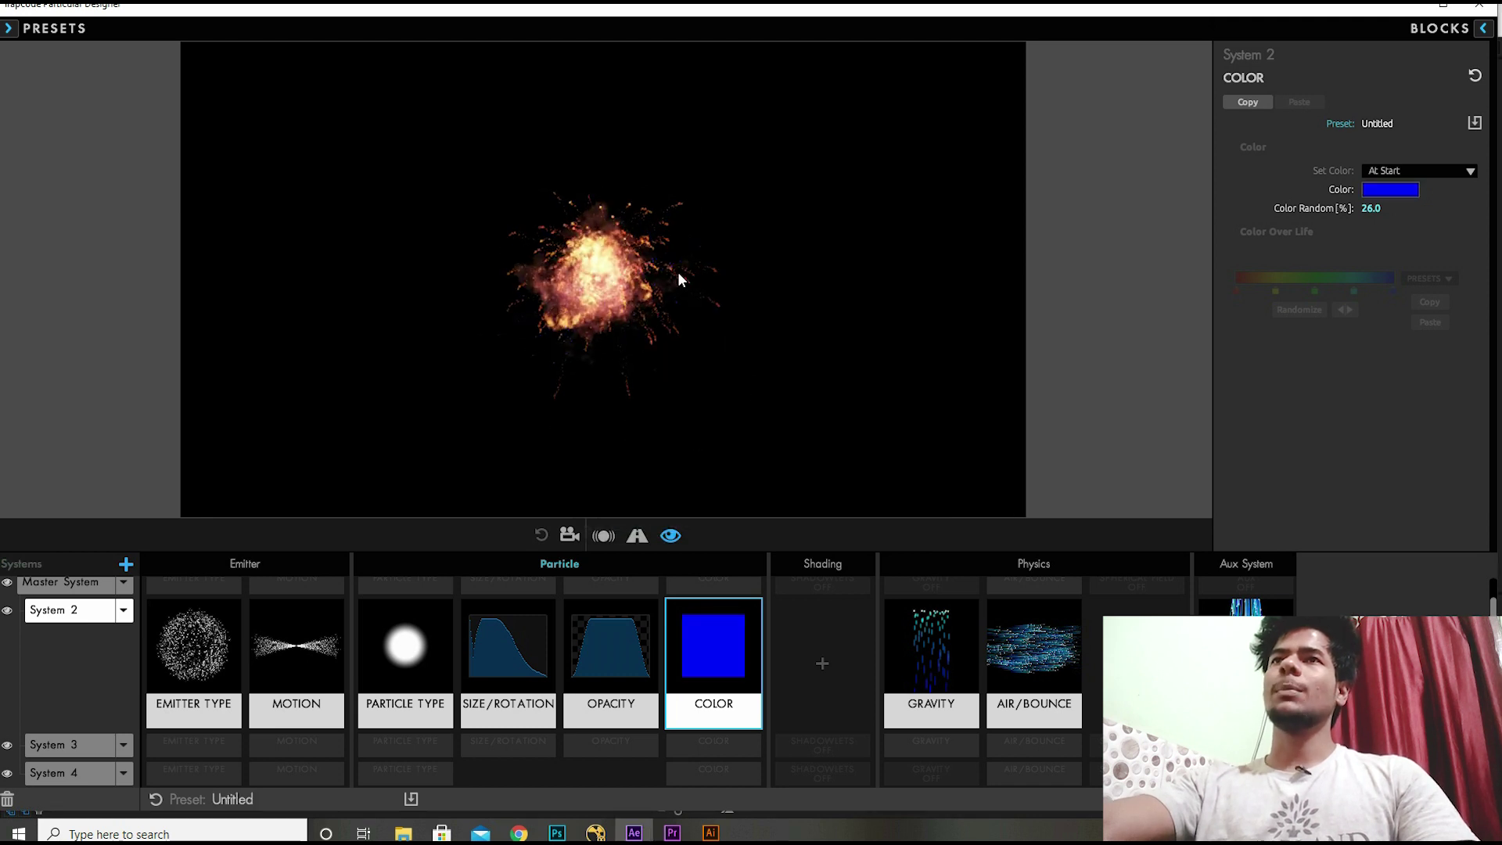
# - Select System 3 and change its particle colour to light purple
pyautogui.click(78, 743)
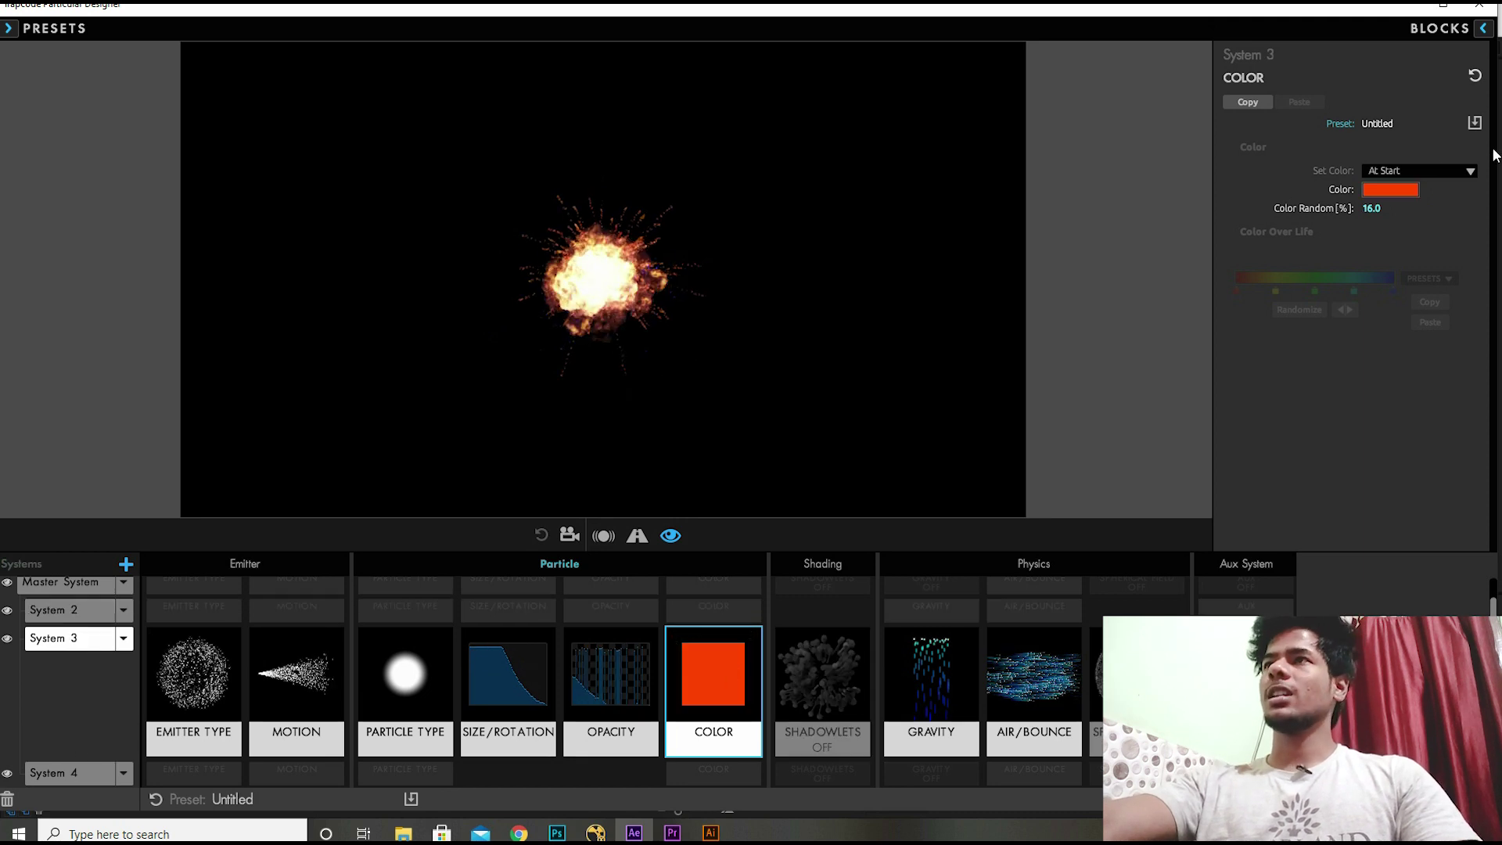
pyautogui.click(1375, 196)
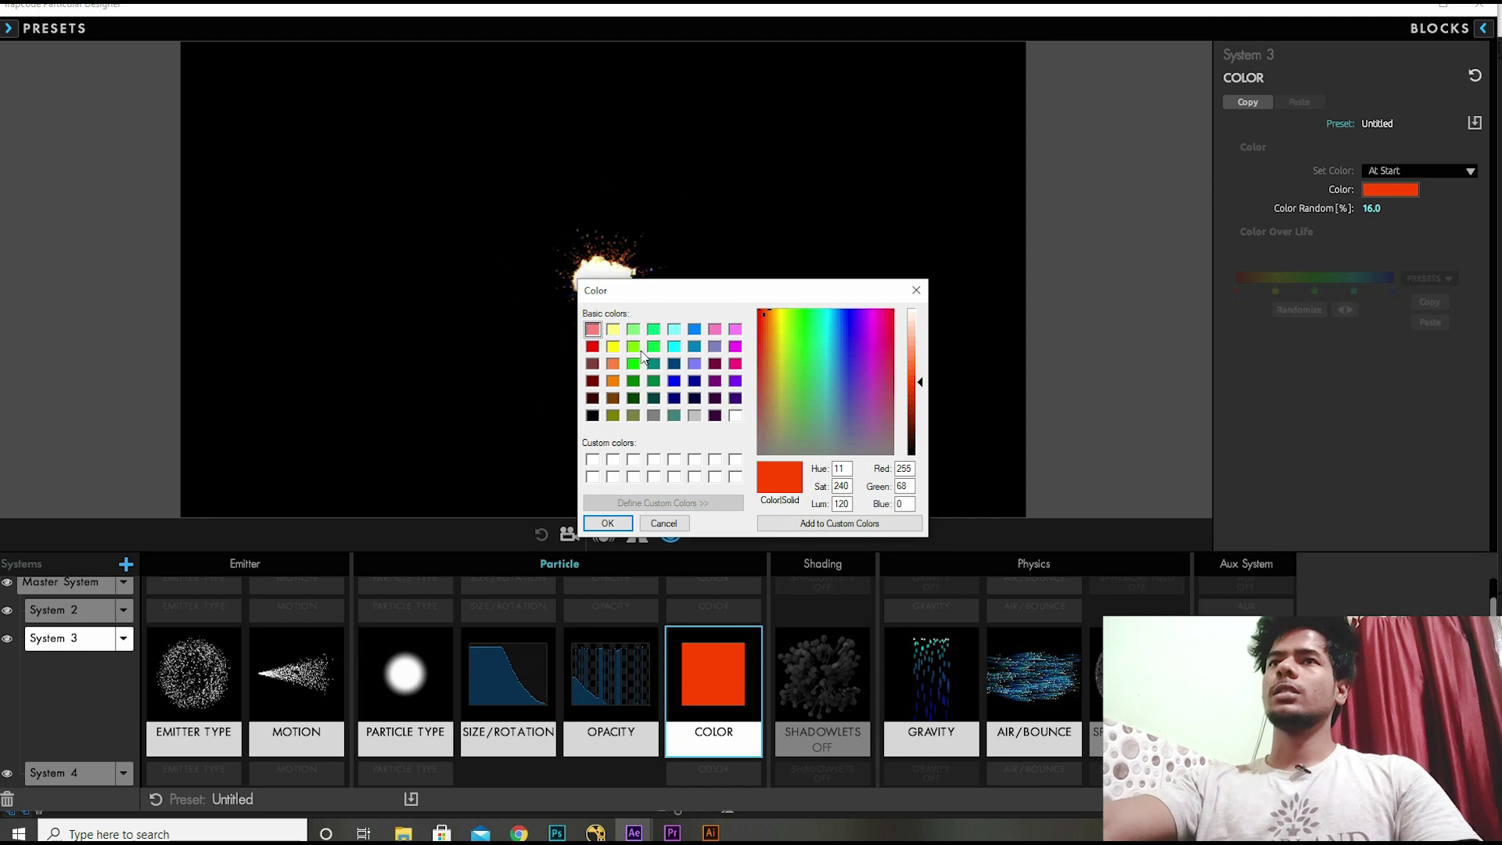
pyautogui.click(613, 329)
pyautogui.click(850, 321)
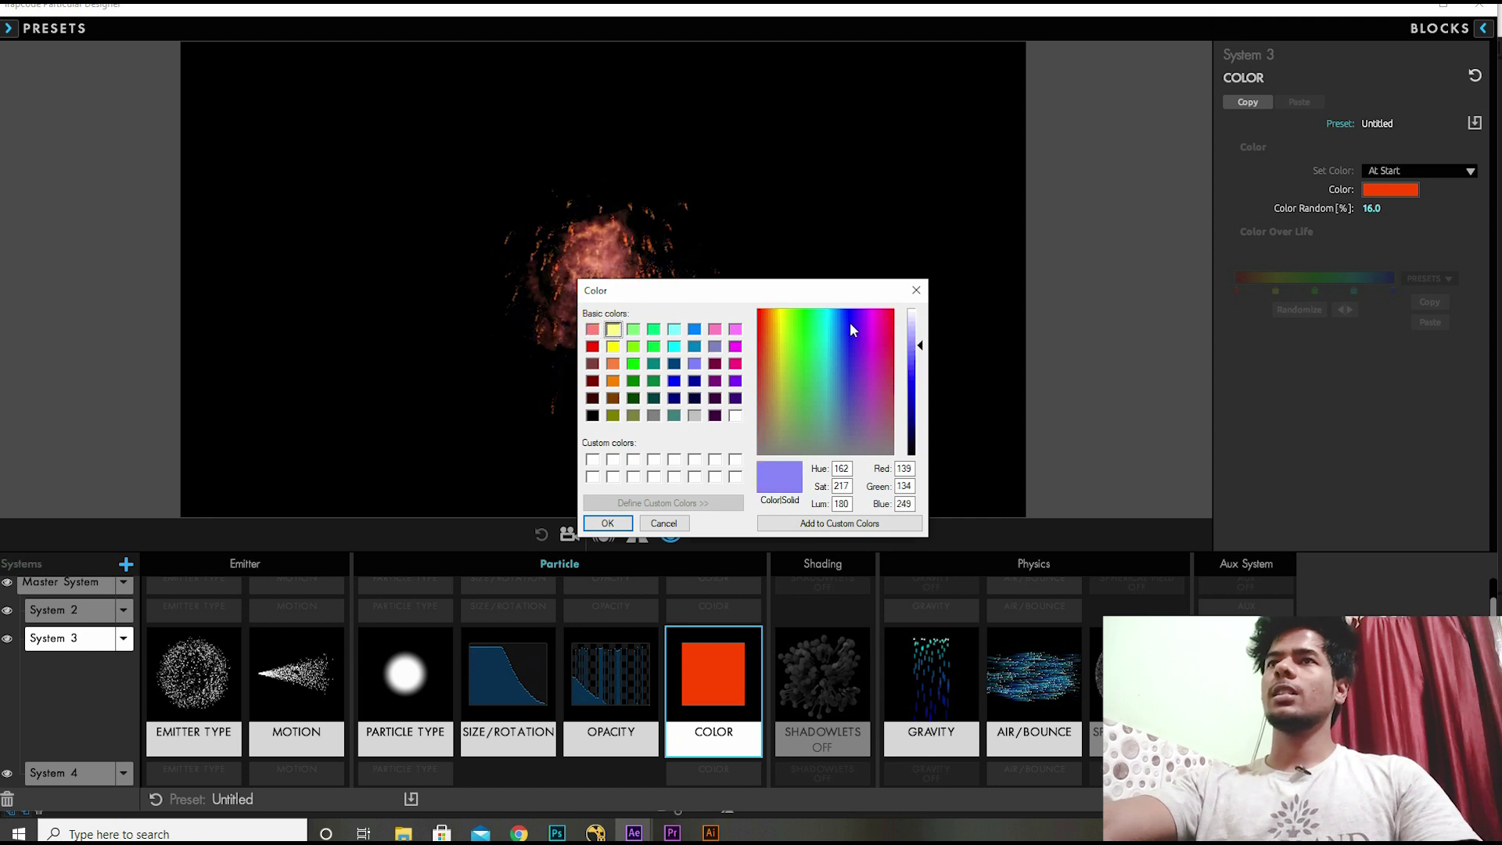
pyautogui.press('Return')
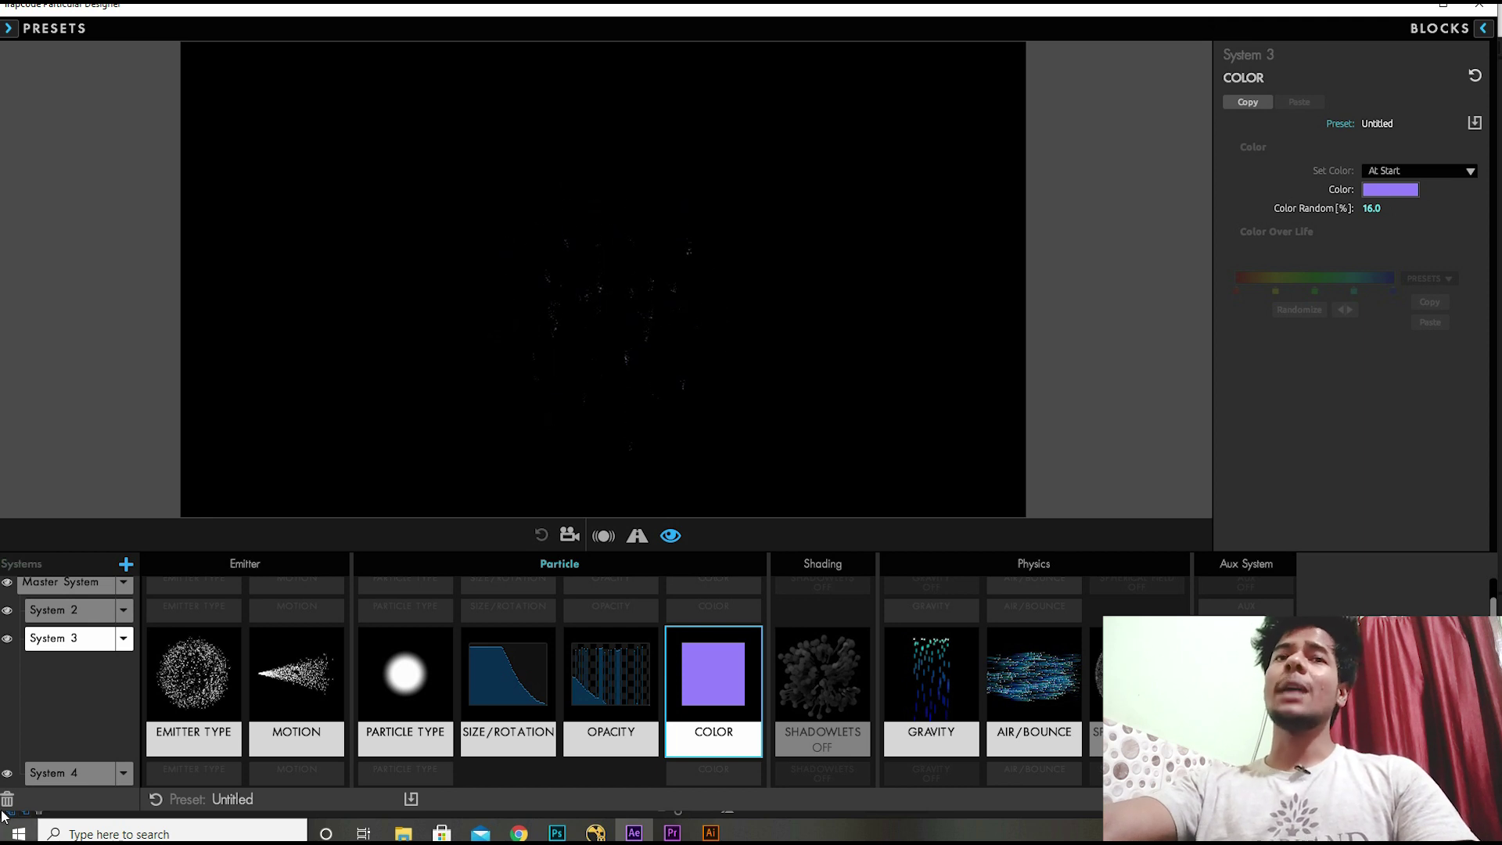
# - Select System 4 and look over the shading presets and the presets library
pyautogui.click(83, 771)
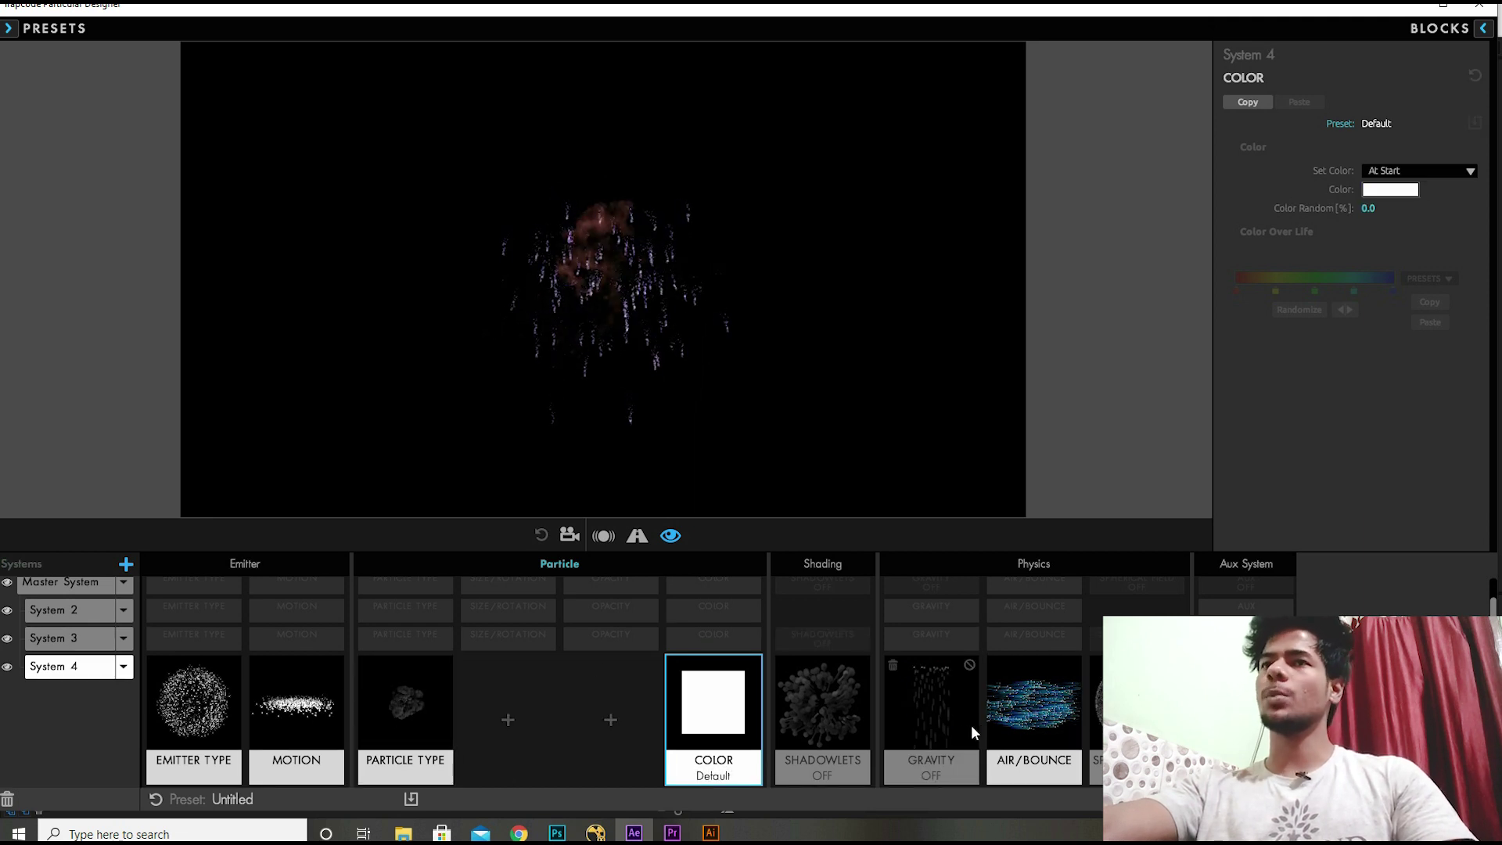
pyautogui.scroll(1, 962, 724)
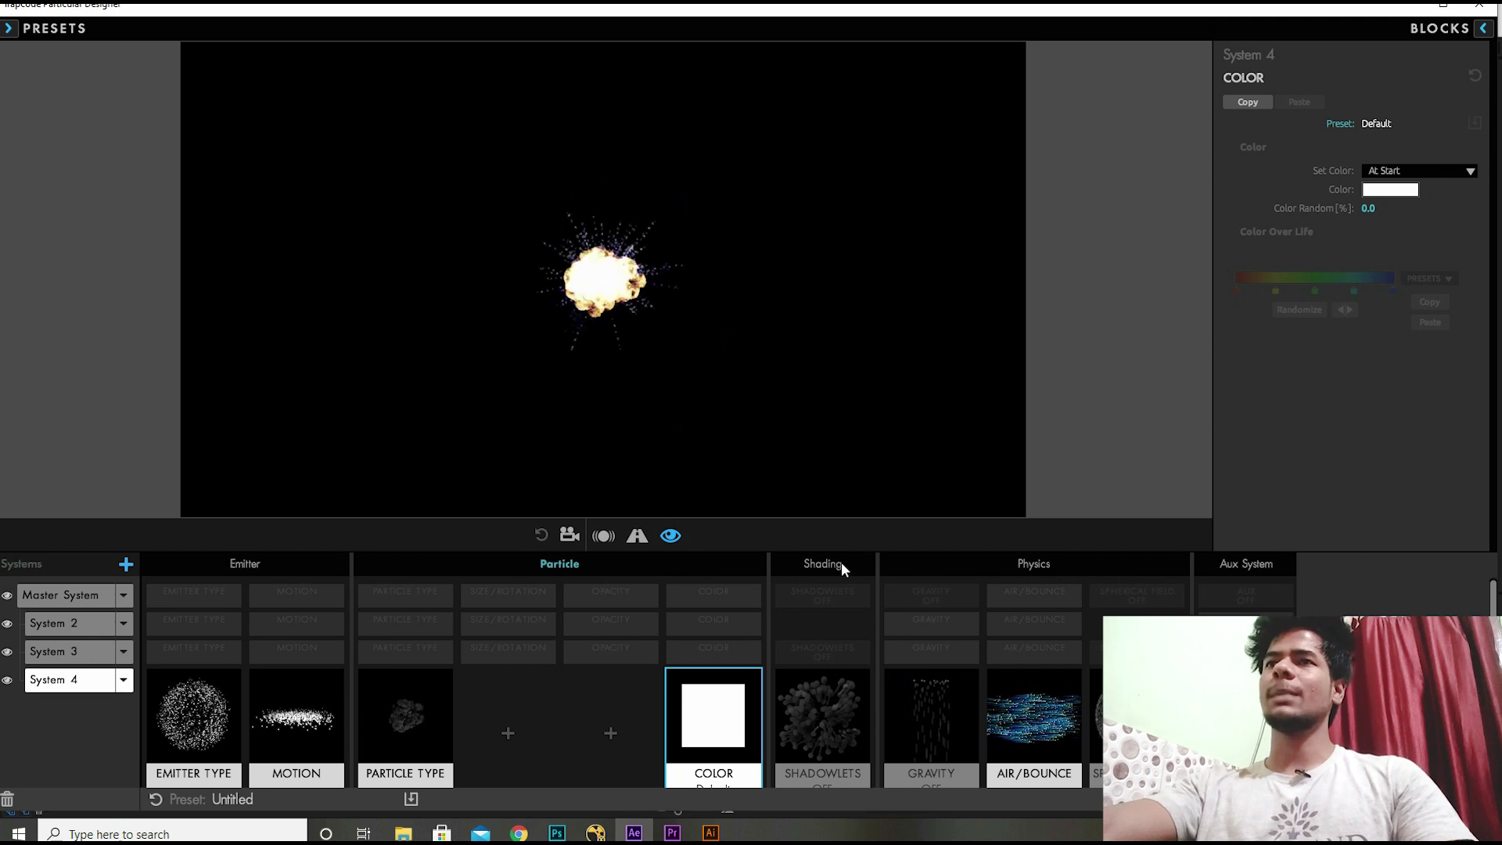
pyautogui.click(842, 562)
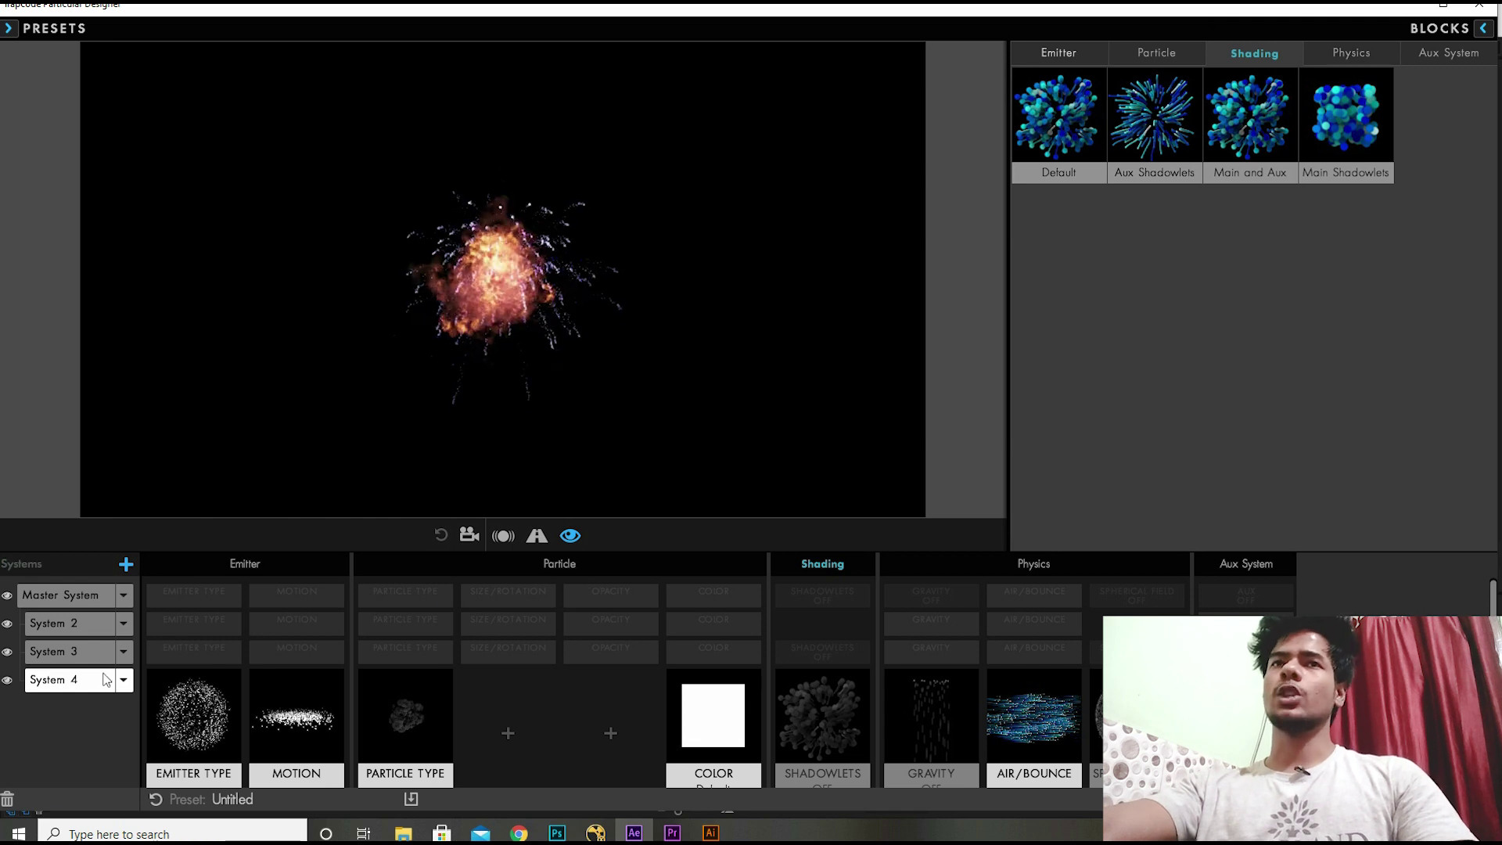
pyautogui.click(51, 28)
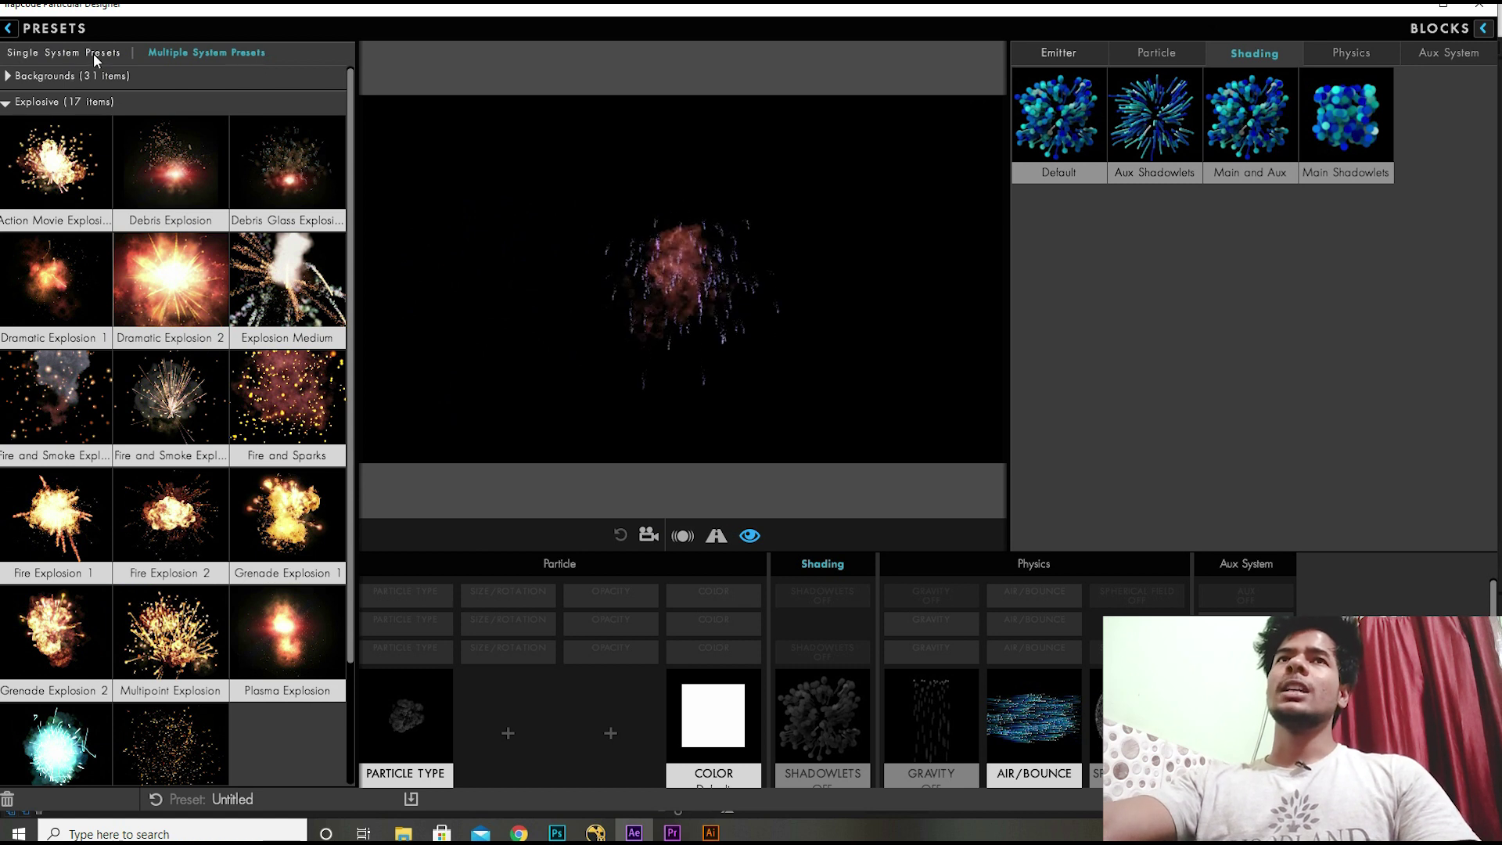
pyautogui.click(10, 30)
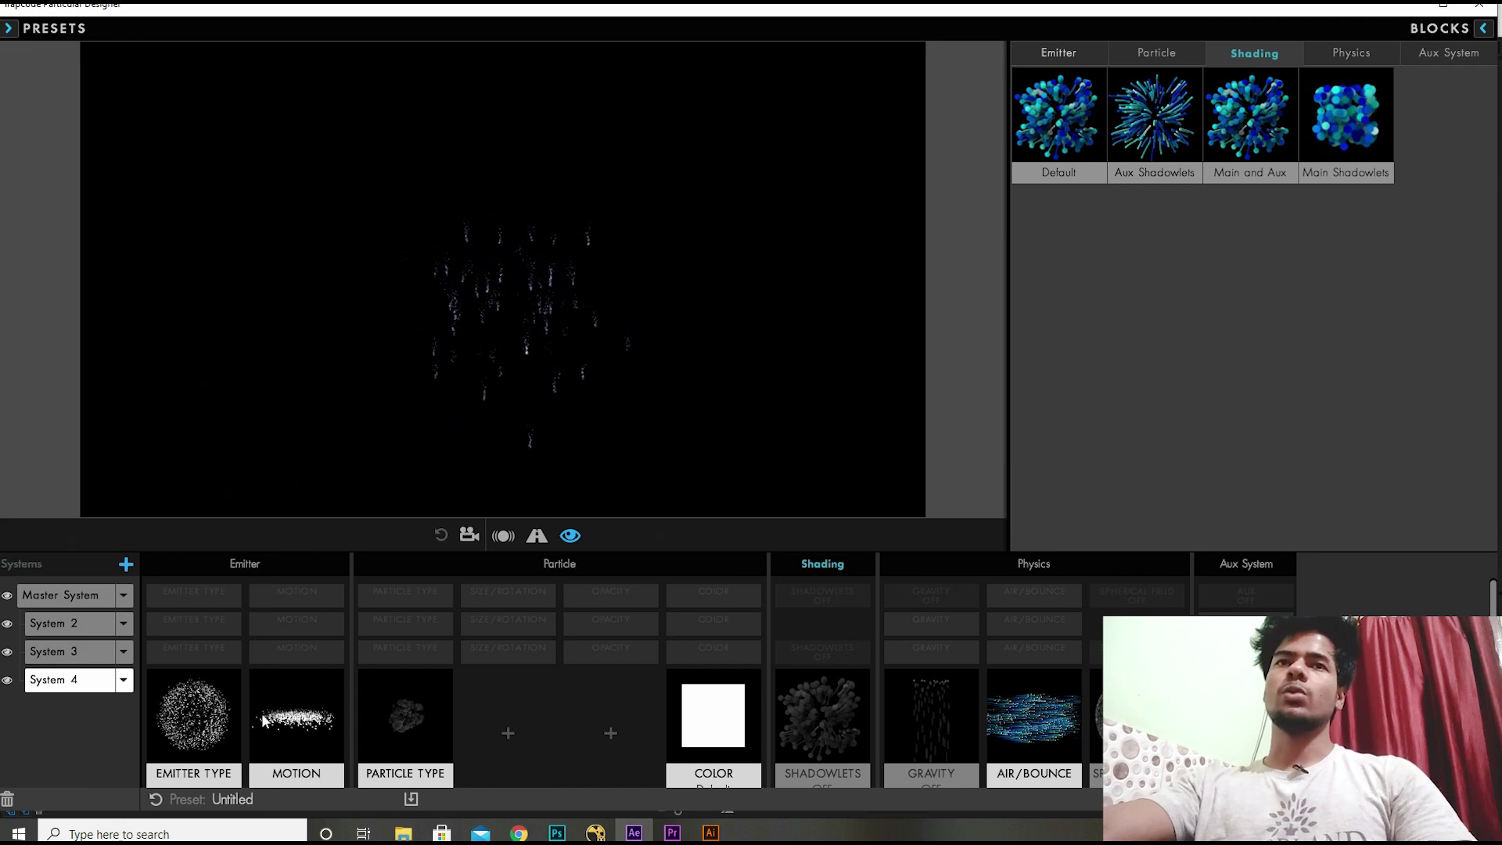
# - Delete Systems 4, 3 and 2, leaving only the Master System
pyautogui.click(7, 800)
pyautogui.press('Delete')
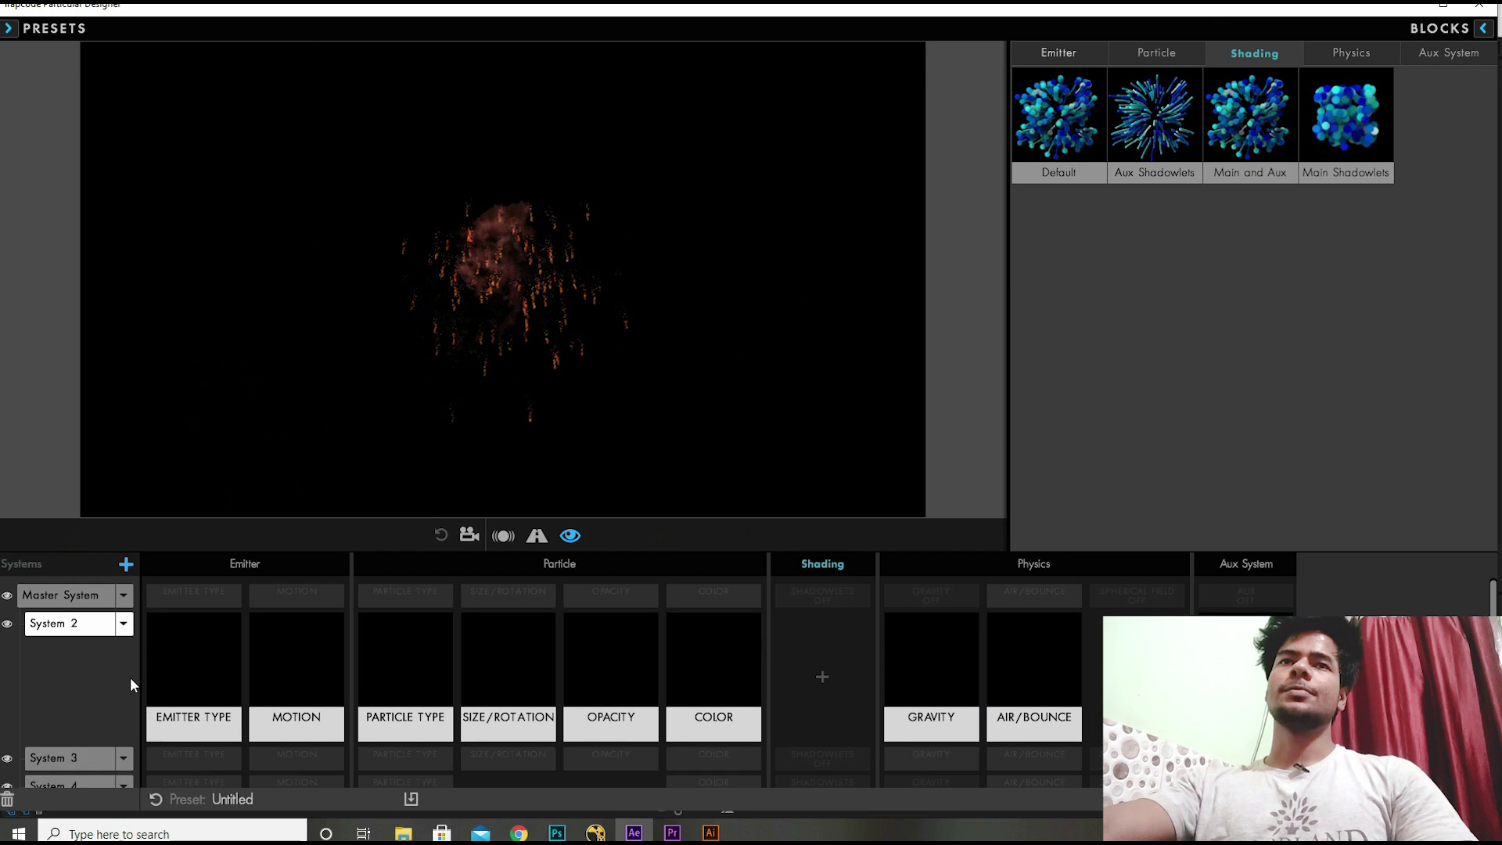
pyautogui.press('Delete')
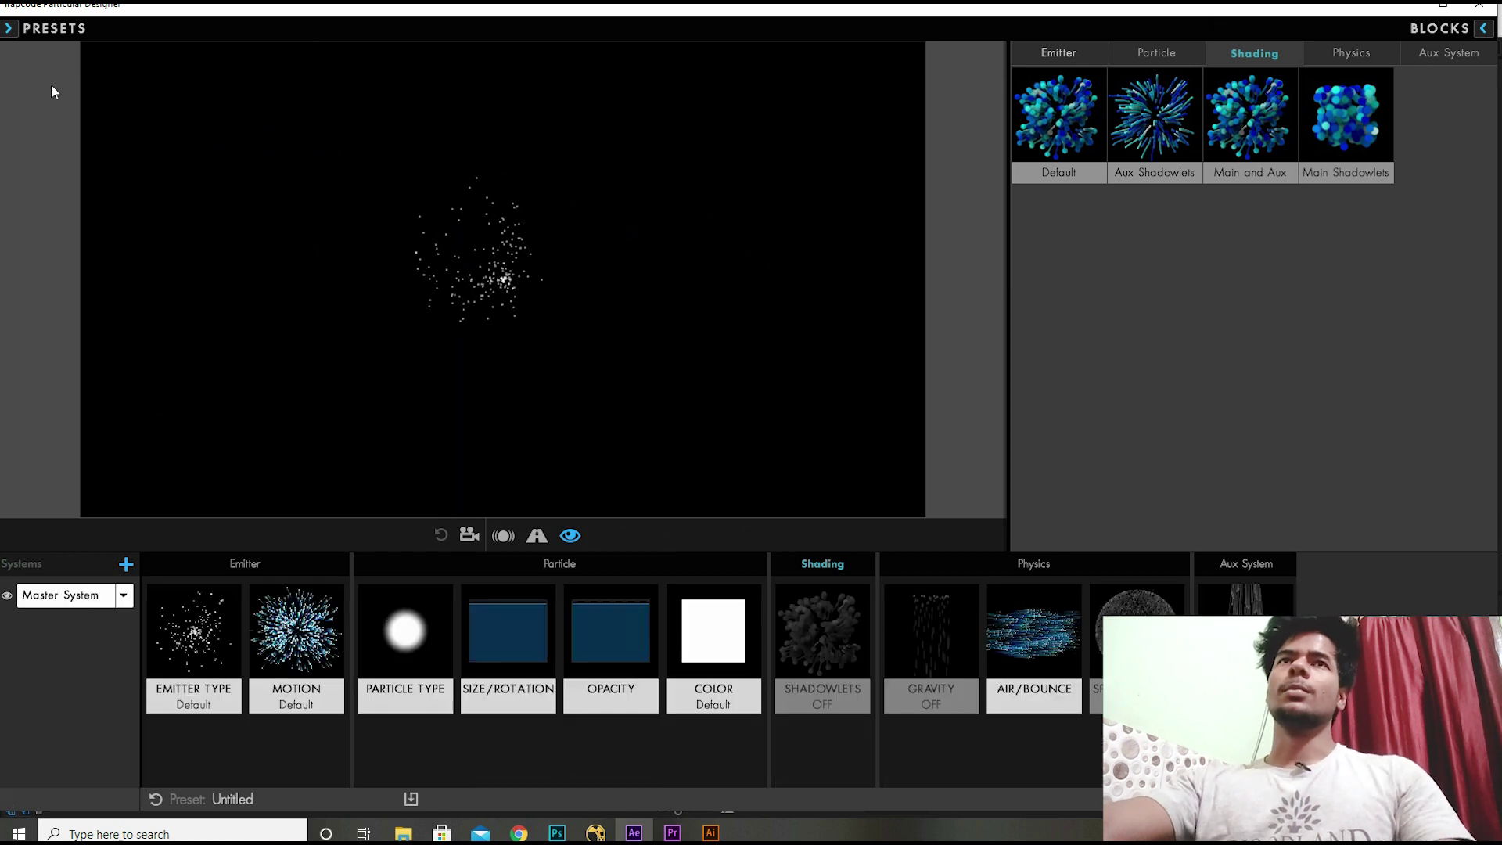
pyautogui.click(10, 29)
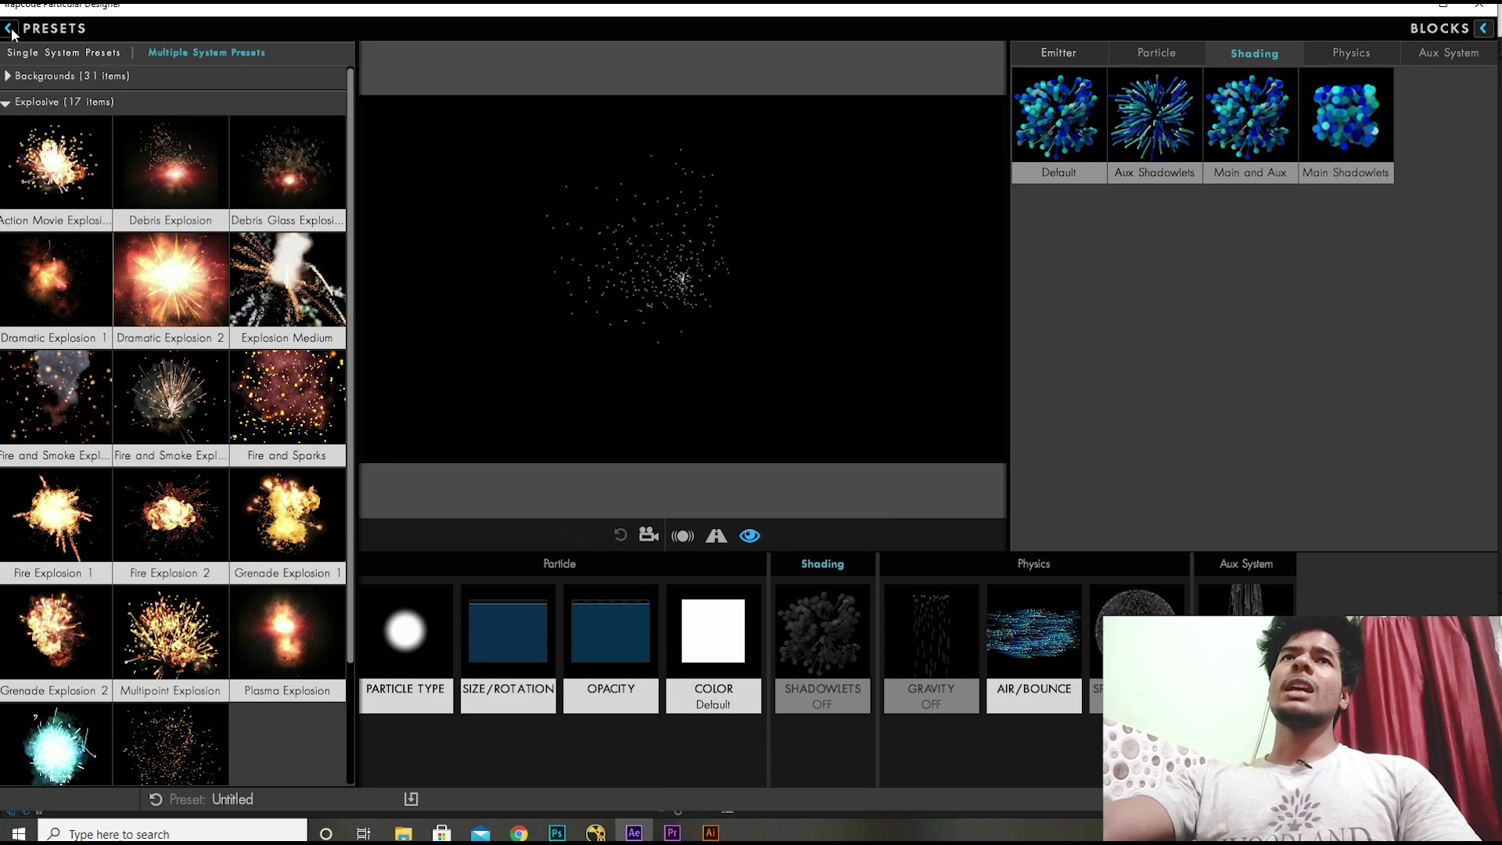
pyautogui.click(69, 53)
pyautogui.click(9, 104)
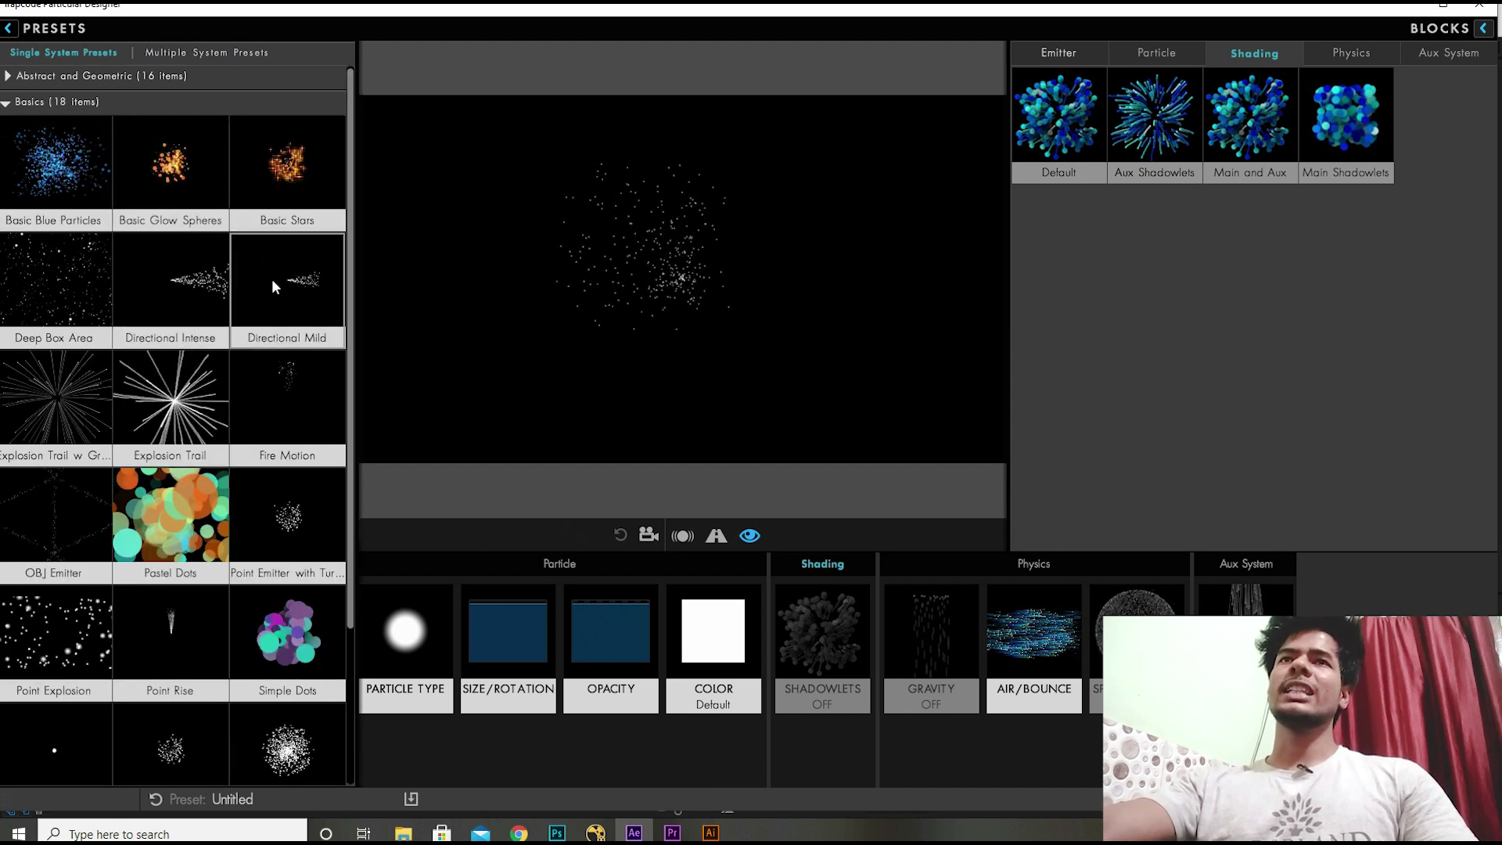
pyautogui.click(180, 291)
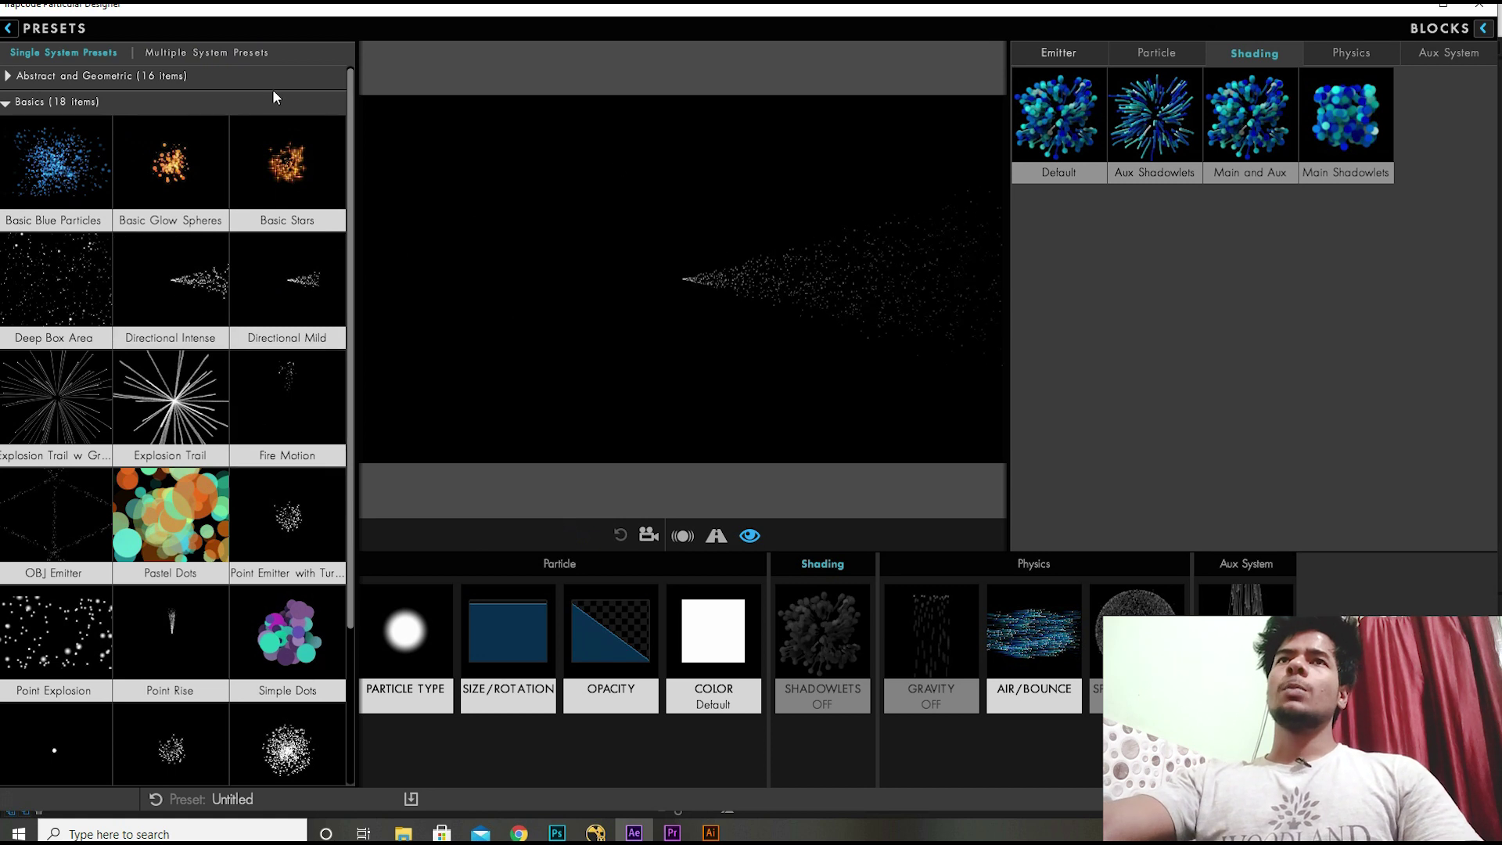
pyautogui.click(8, 28)
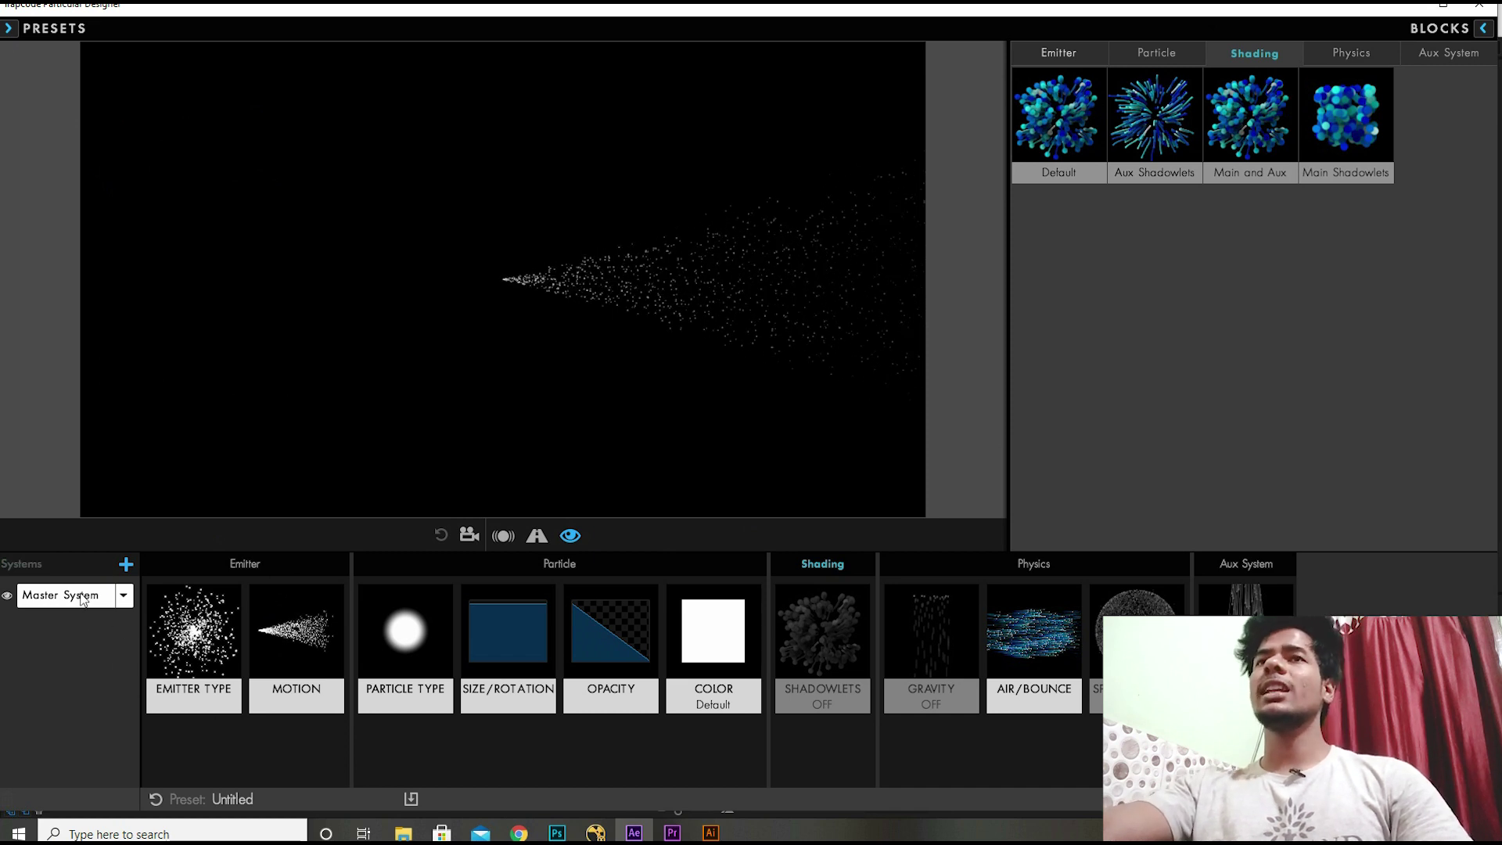
pyautogui.hotkey('ctrl', 'z')
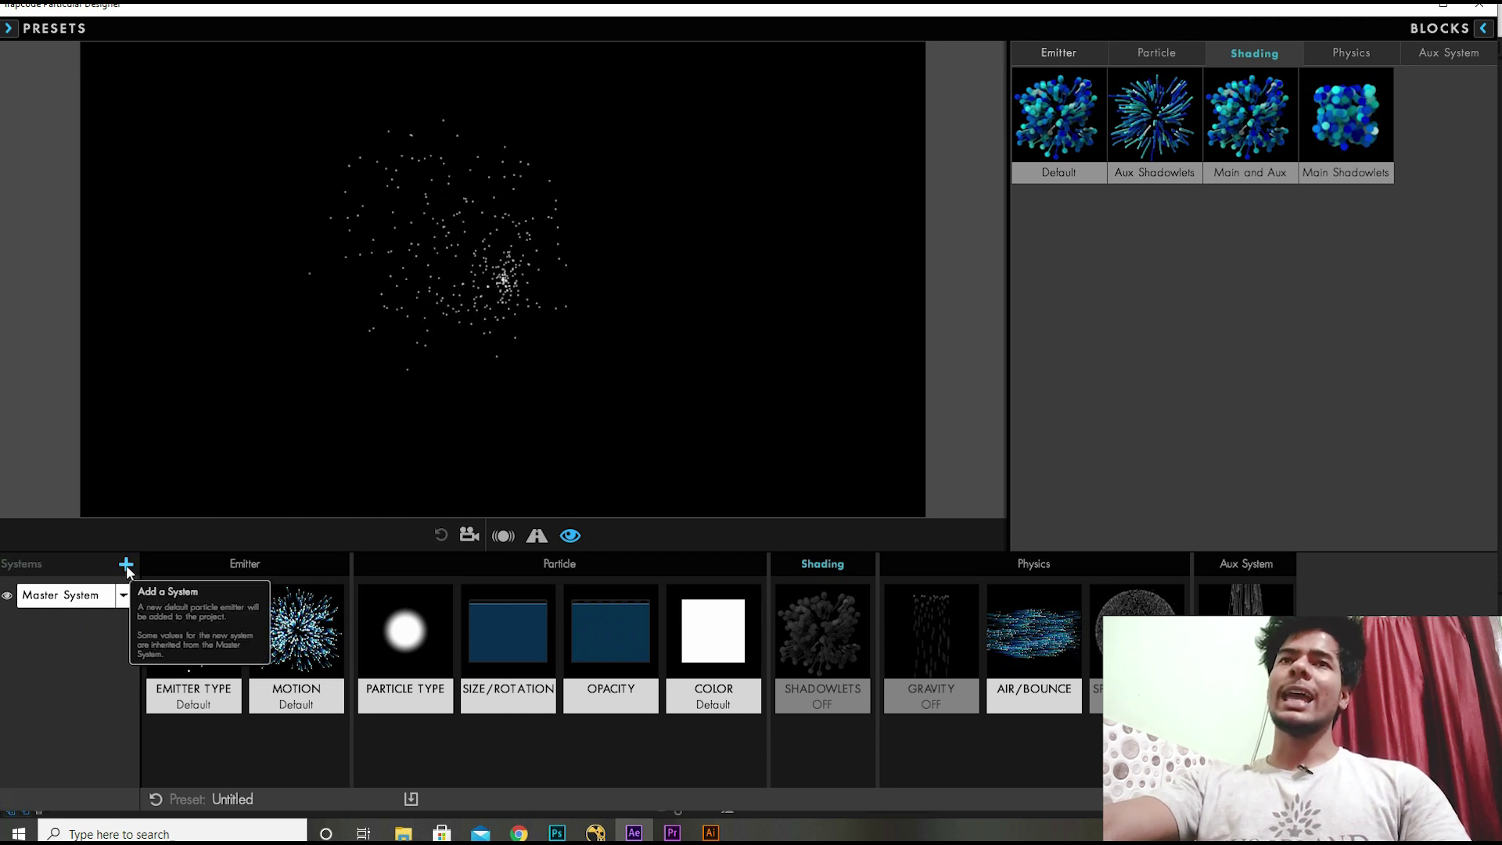
# - Add System 2, apply the Basic Glow Spheres preset, and drag the emitter to preview the trail
pyautogui.click(125, 565)
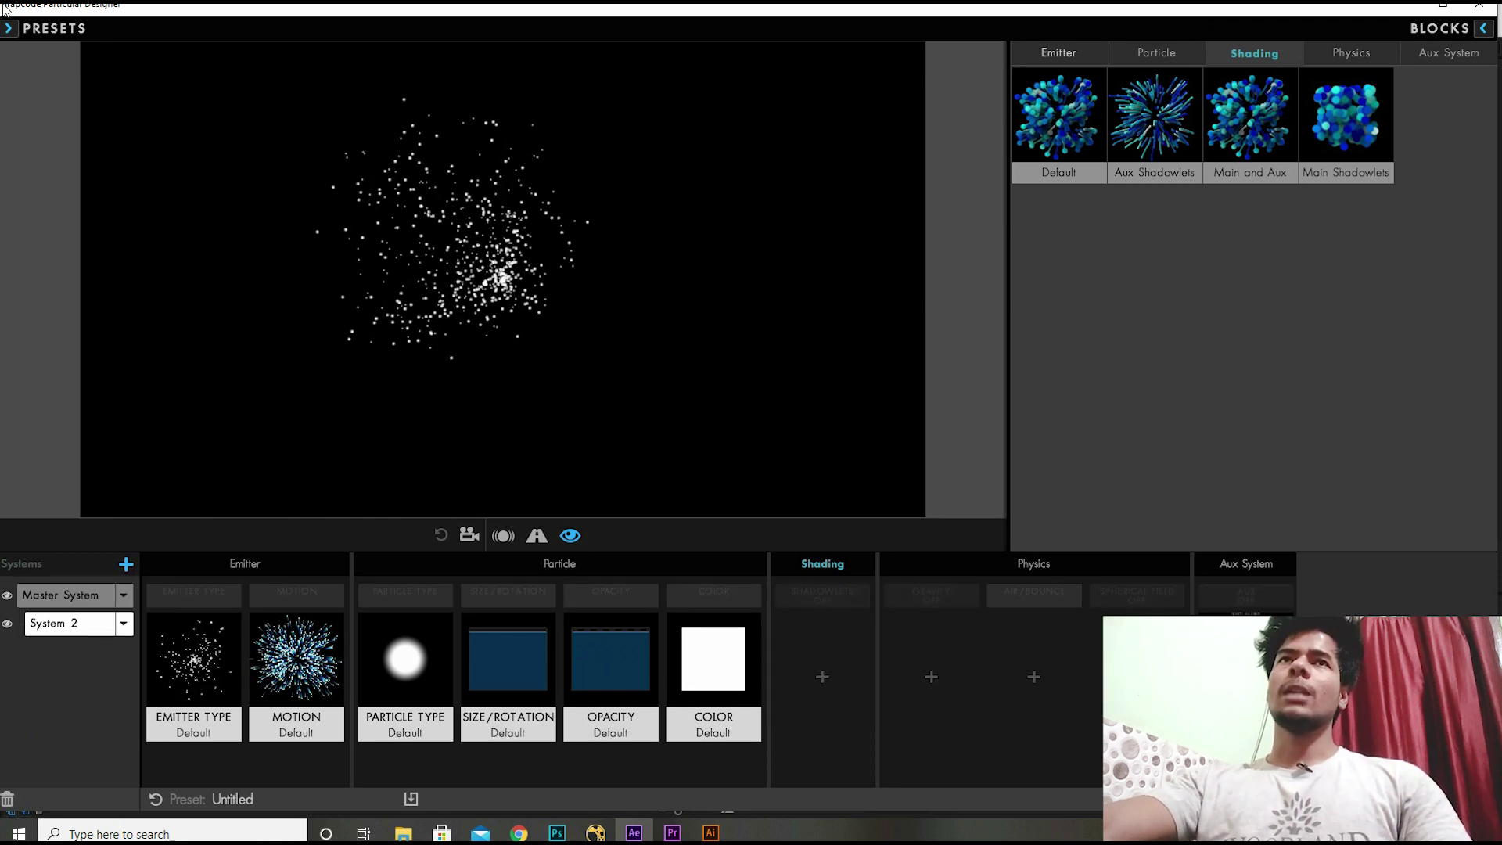
pyautogui.click(10, 30)
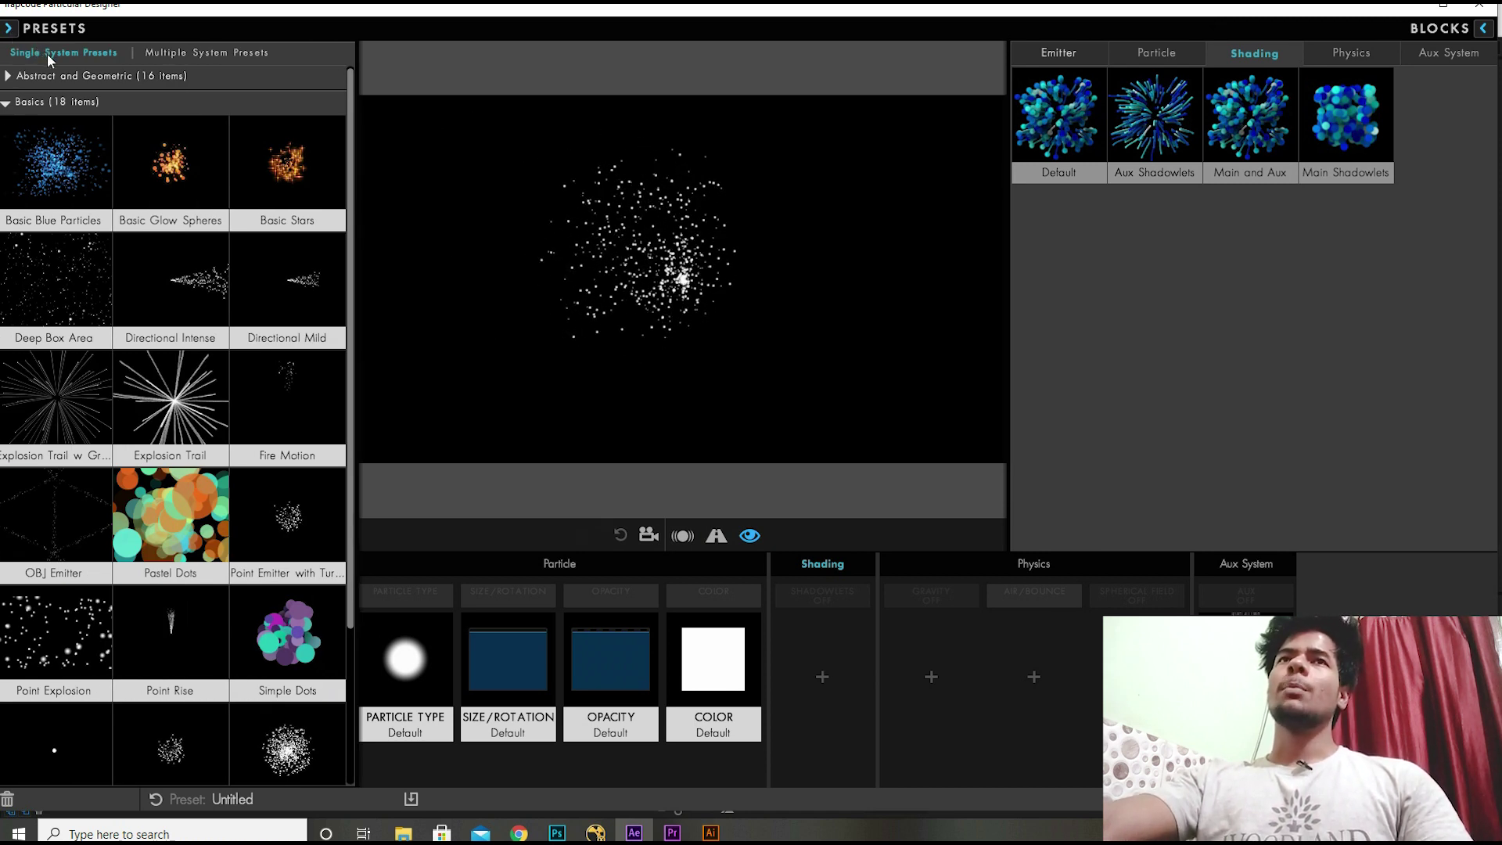
pyautogui.click(9, 29)
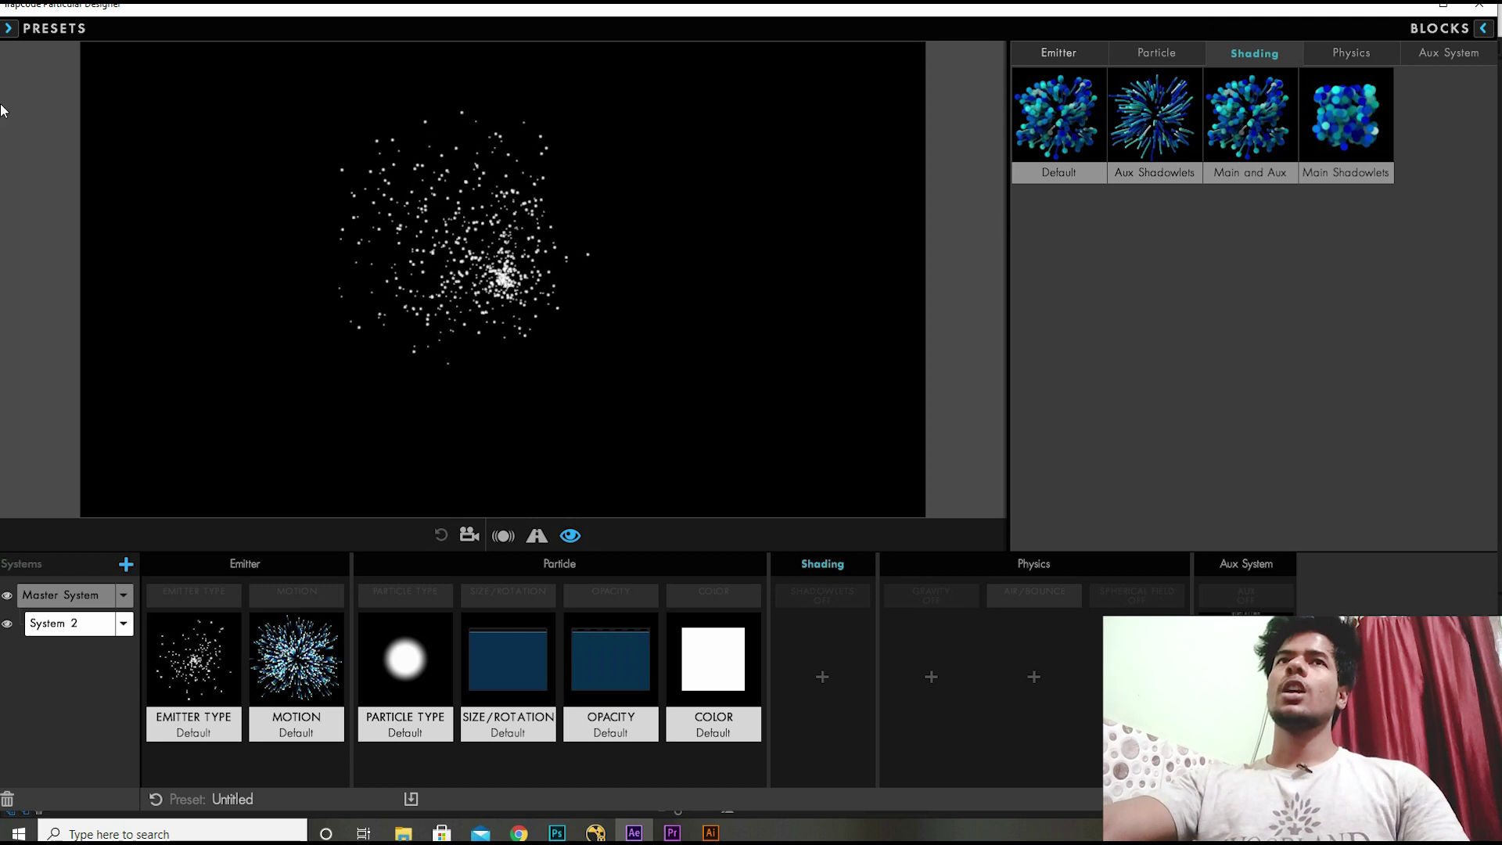
pyautogui.click(8, 28)
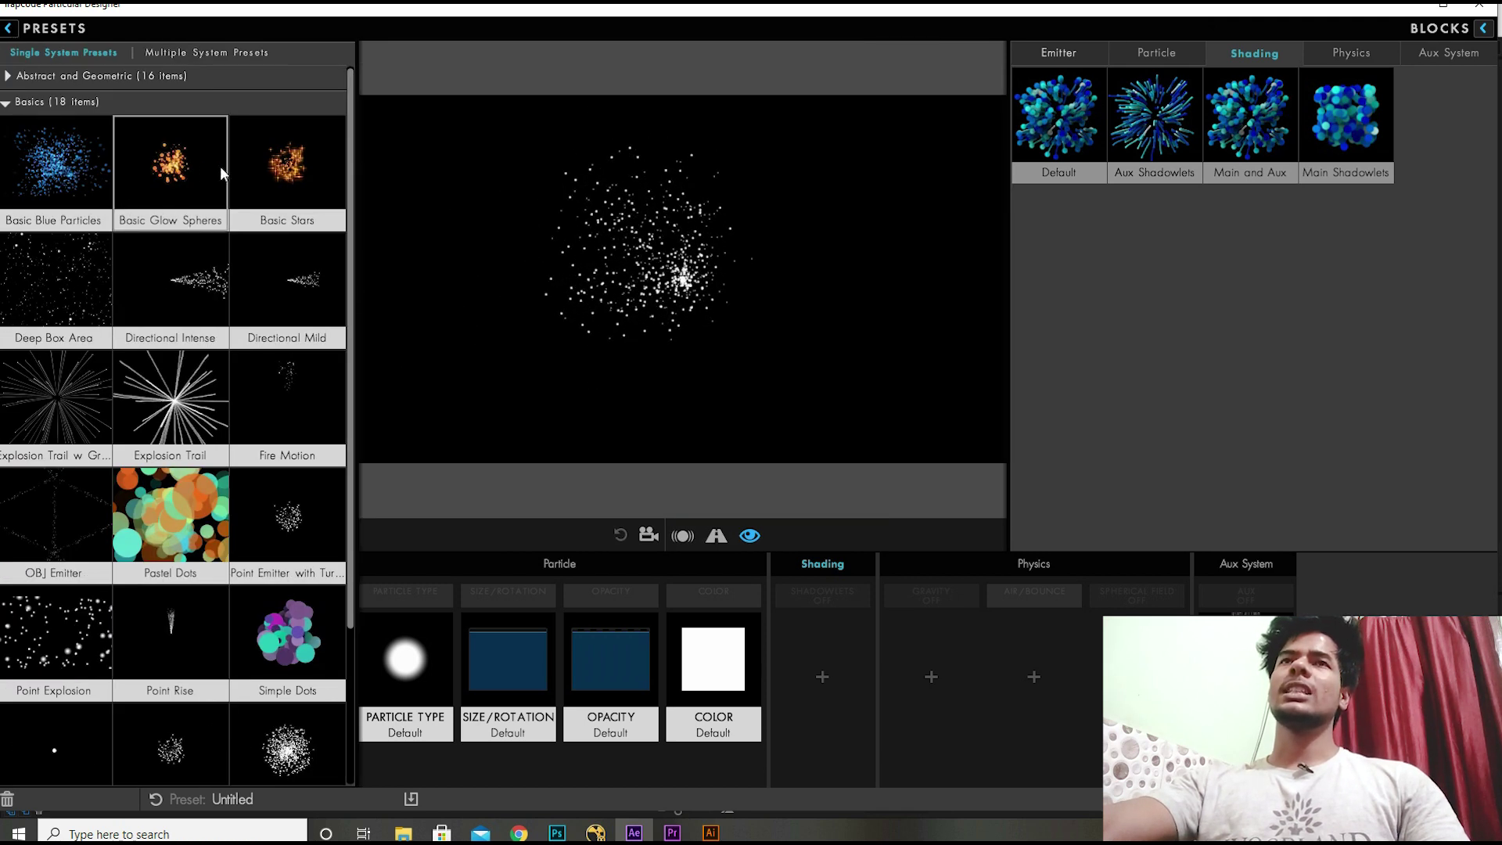
pyautogui.click(172, 173)
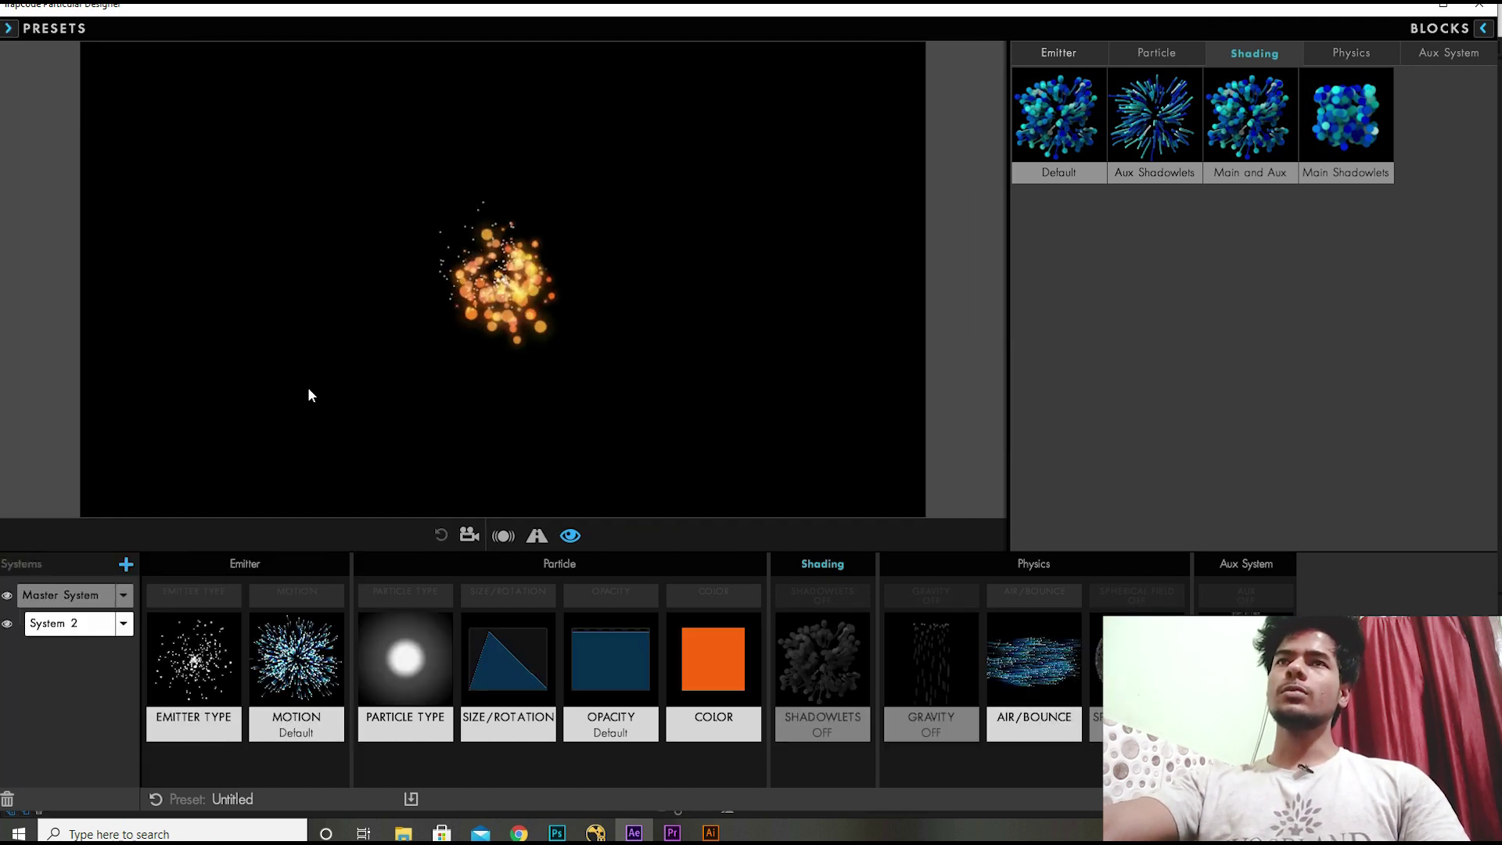
pyautogui.moveTo(555, 311); pyautogui.dragTo(374, 324)
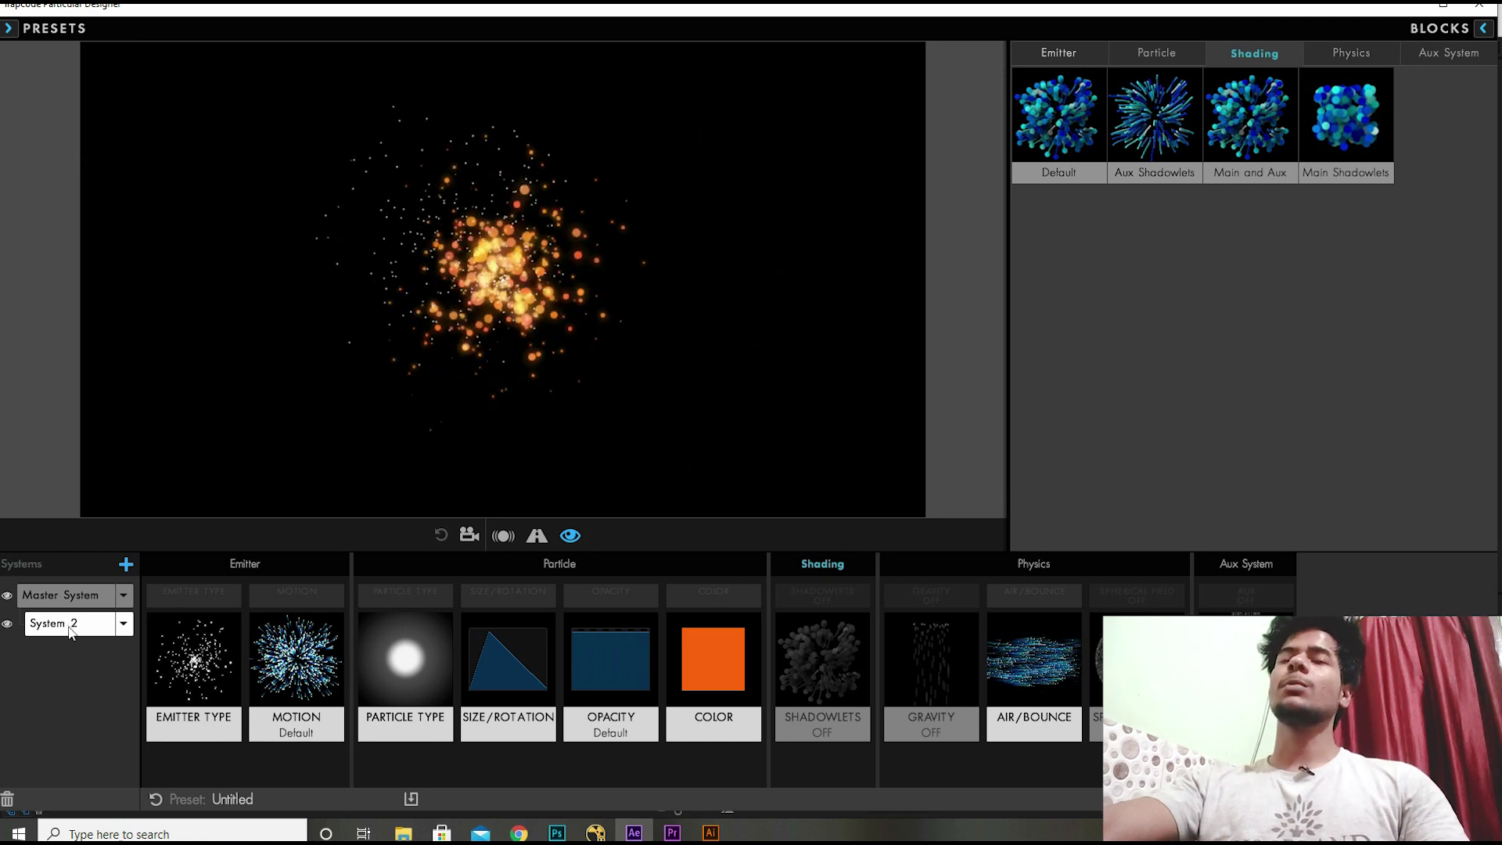
pyautogui.moveTo(458, 413); pyautogui.dragTo(319, 390)
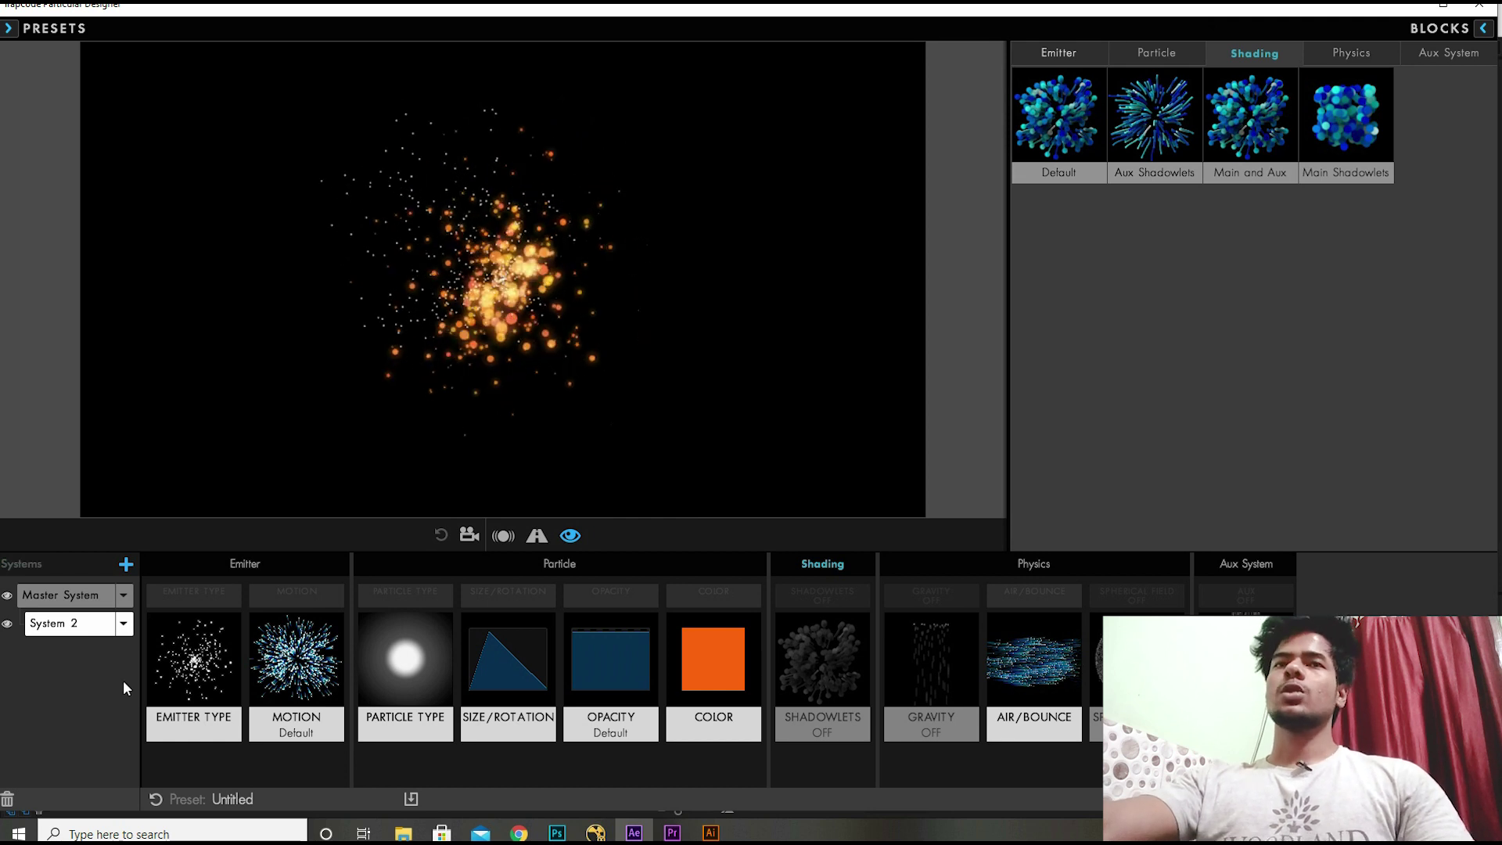
# - Solo System 2 to check it alone, then turn solo off again
pyautogui.click(123, 624)
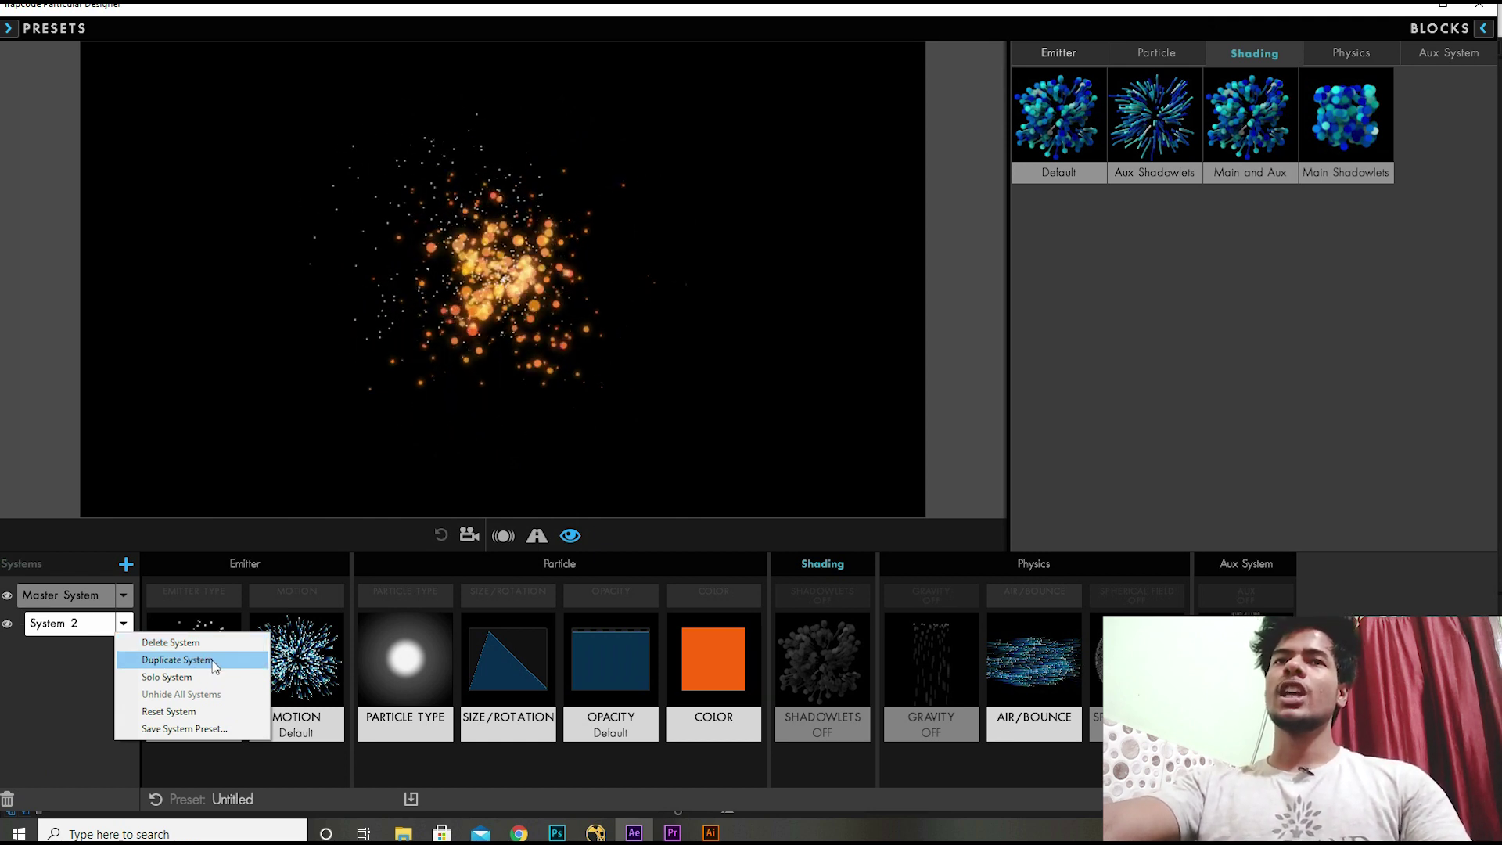
pyautogui.click(184, 680)
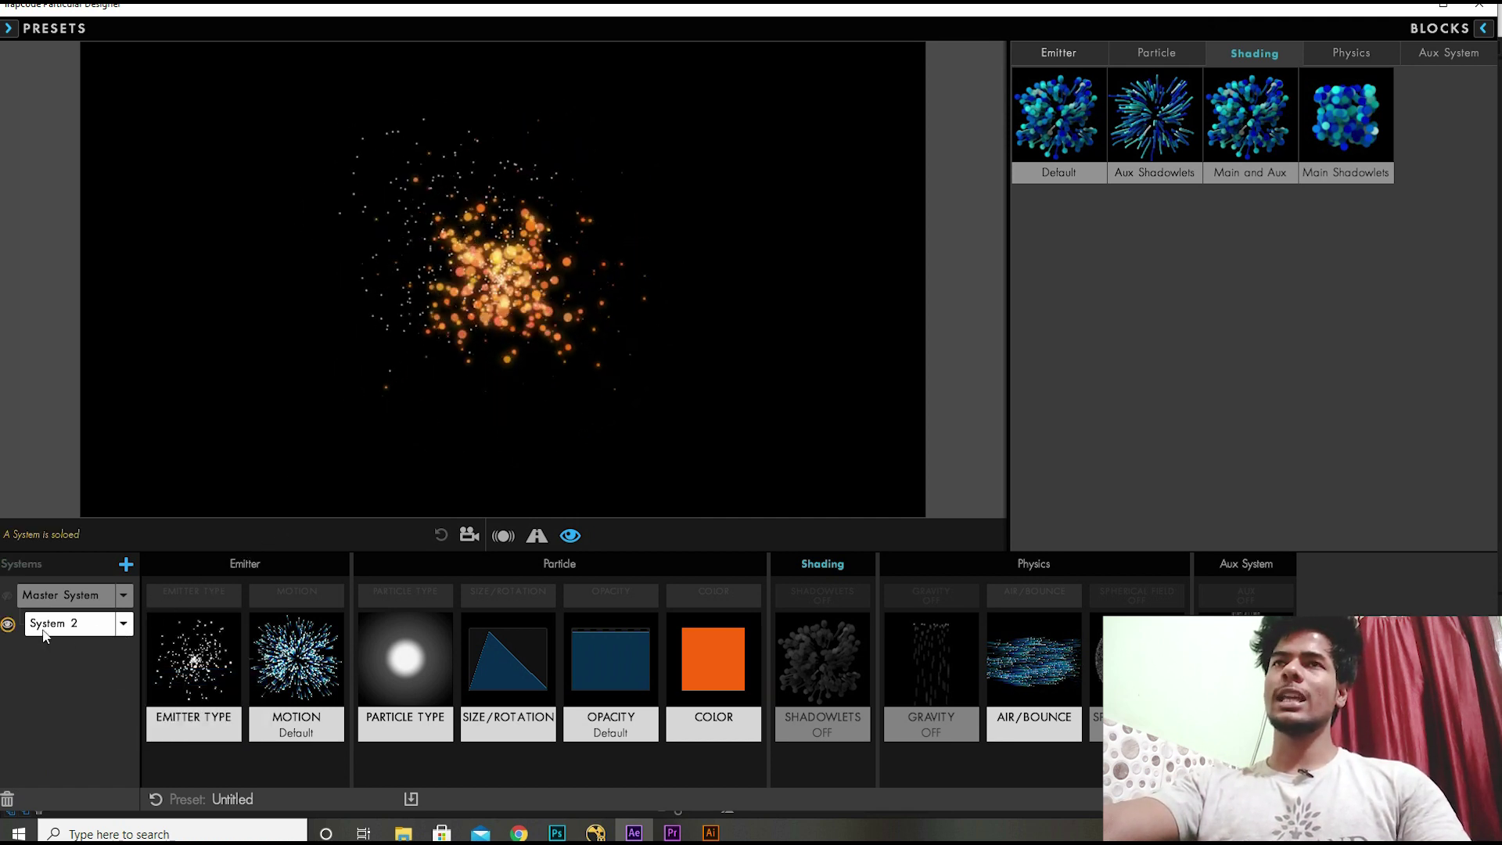
pyautogui.click(123, 624)
pyautogui.click(157, 677)
# - Dismiss the System 2 options, close the Blocks panel, and apply the design to After Effects
pyautogui.click(124, 623)
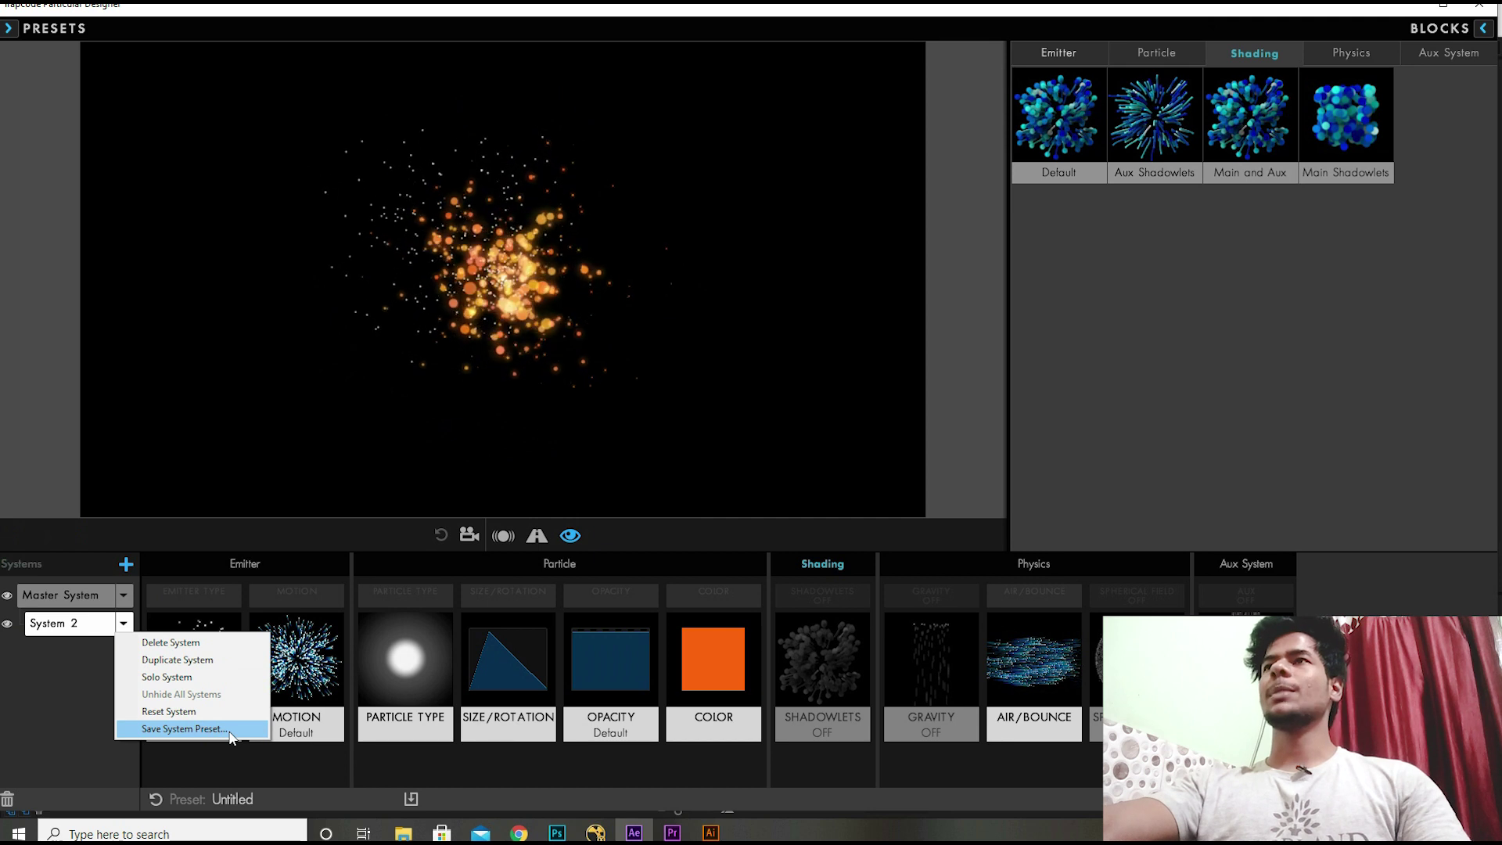
pyautogui.click(231, 731)
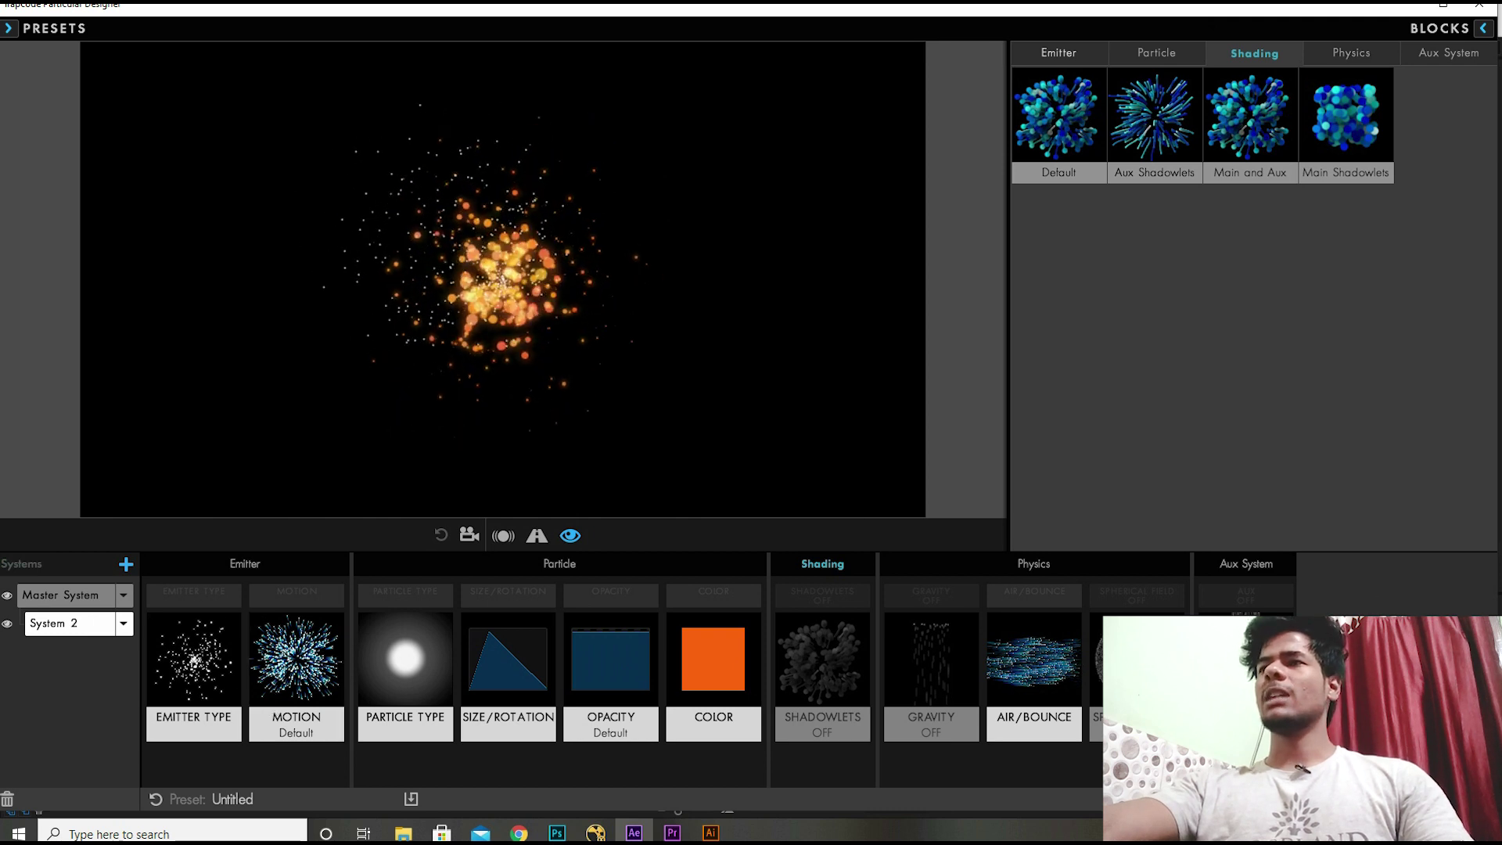
pyautogui.click(1483, 28)
pyautogui.click(1456, 799)
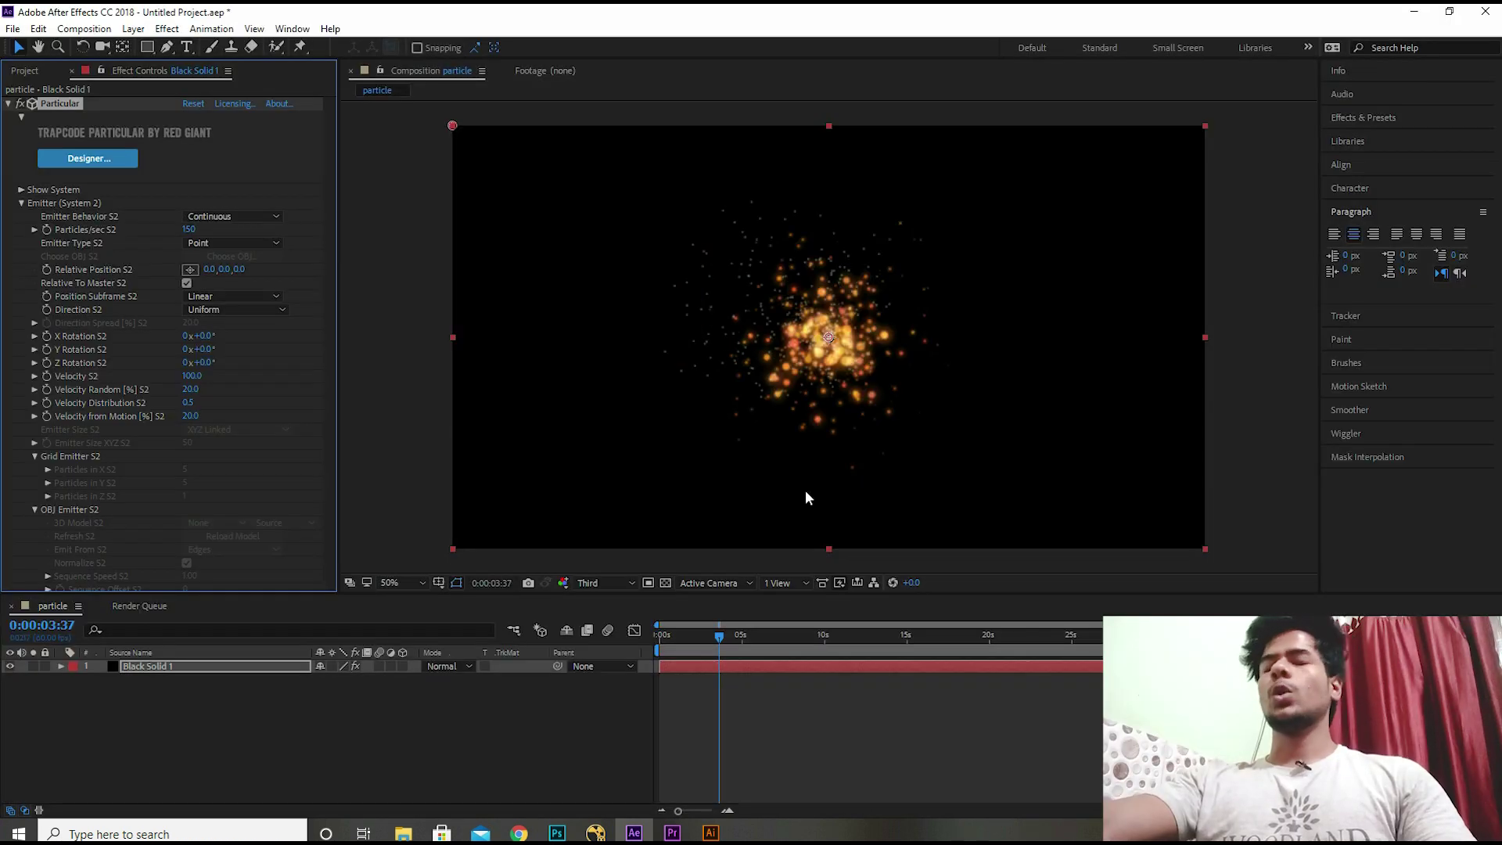
# - Move to 0:00:05:05 and expand Show System to list Master System and System 2
pyautogui.moveTo(702, 642); pyautogui.dragTo(743, 642)
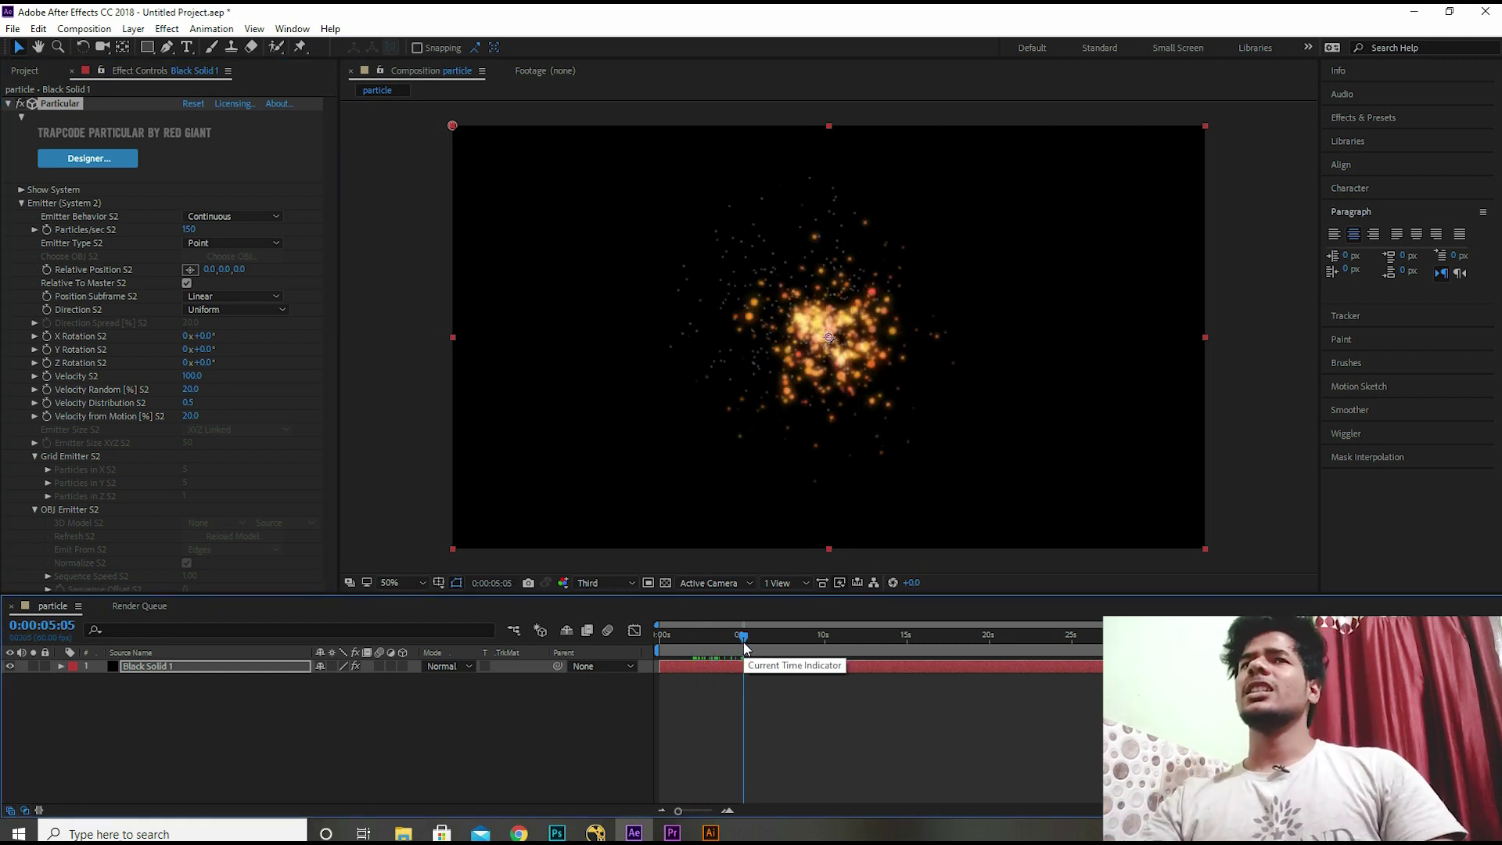
pyautogui.click(107, 201)
pyautogui.click(21, 191)
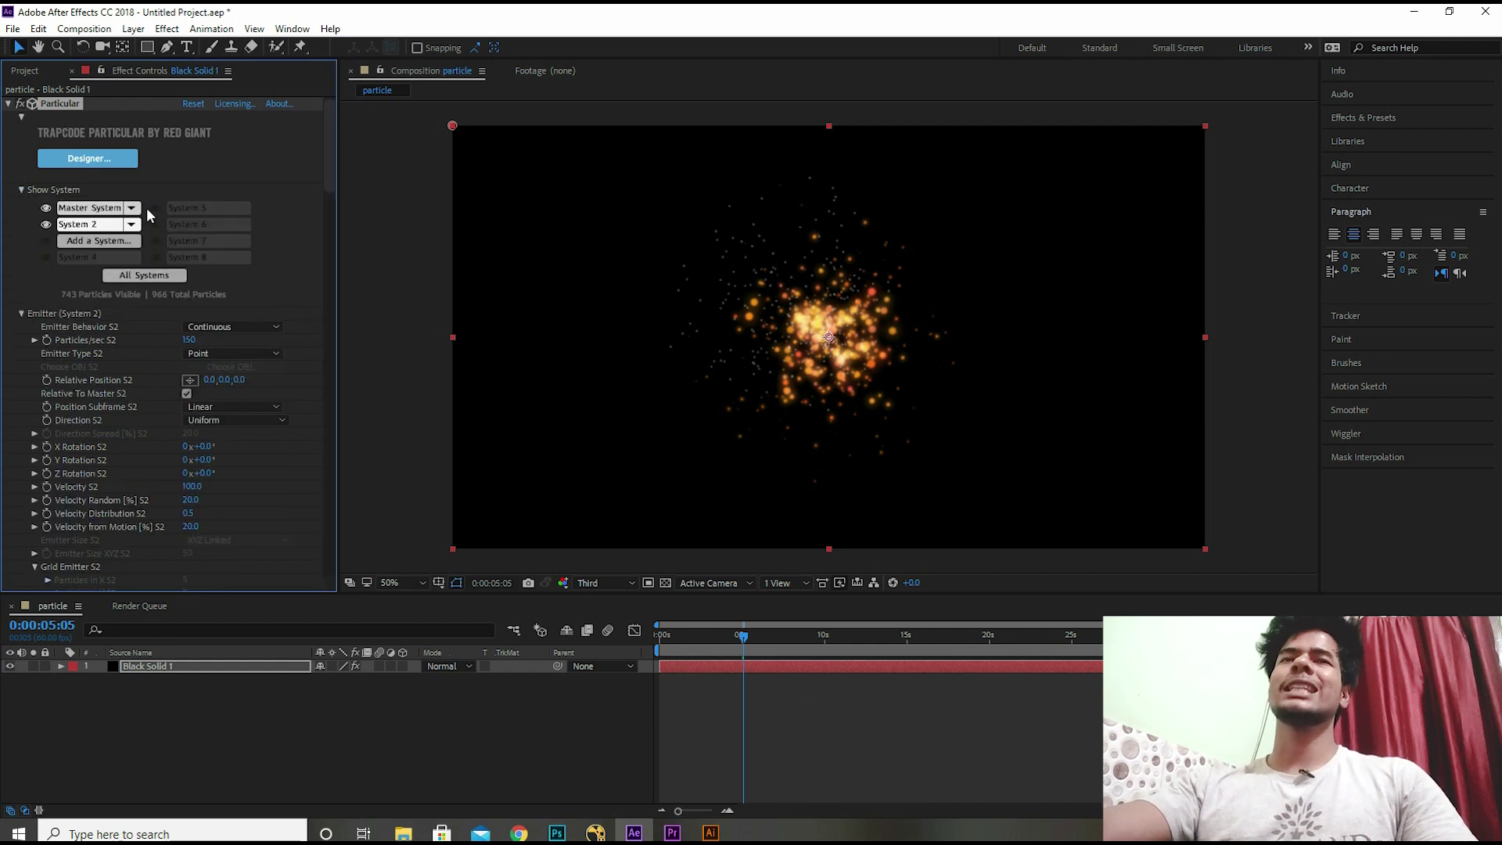